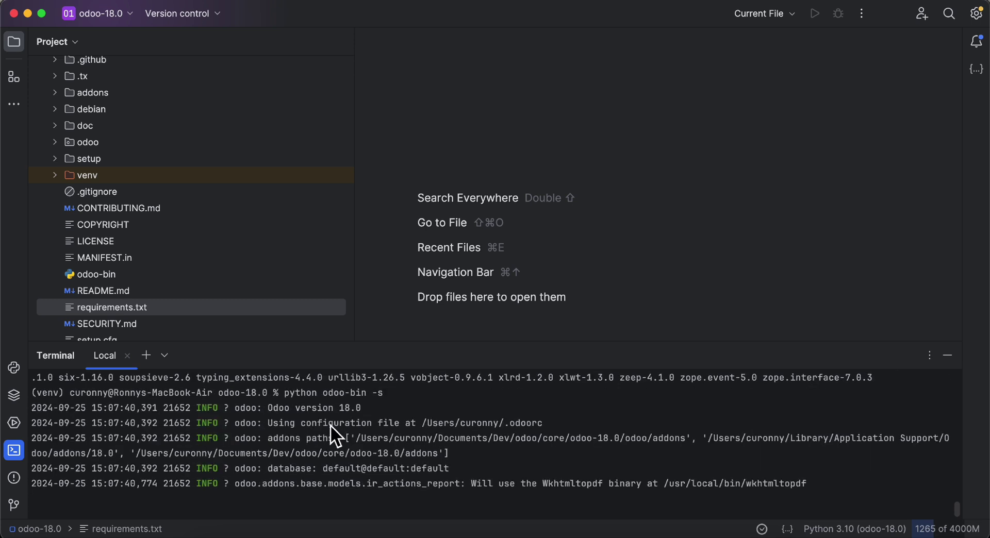
# - Interrupt odoo-bin with Ctrl+C and bring the generated .odoorc file (http_port 8069) into view
pyautogui.hotkey('ctrl', 'c')
pyautogui.press('Return')
pyautogui.press('Return')
pyautogui.press('Return')
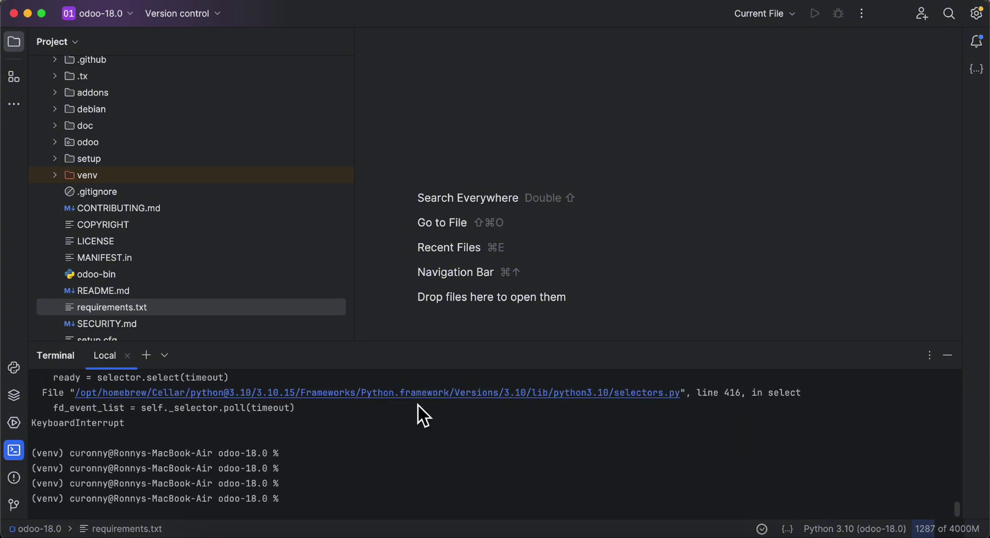
pyautogui.click(670, 205)
pyautogui.moveTo(670, 205); pyautogui.dragTo(670, 160)
pyautogui.click(567, 318)
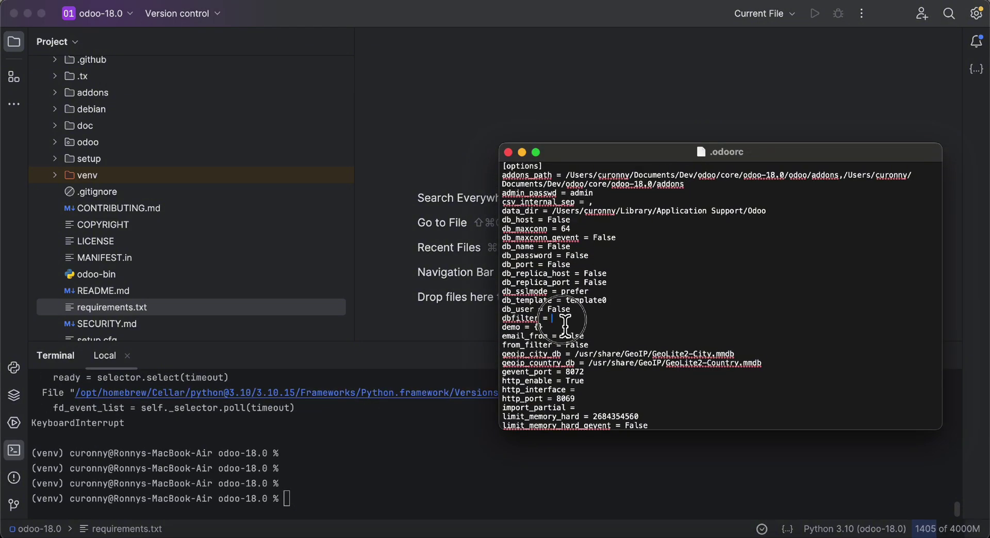
pyautogui.write('odoo18')
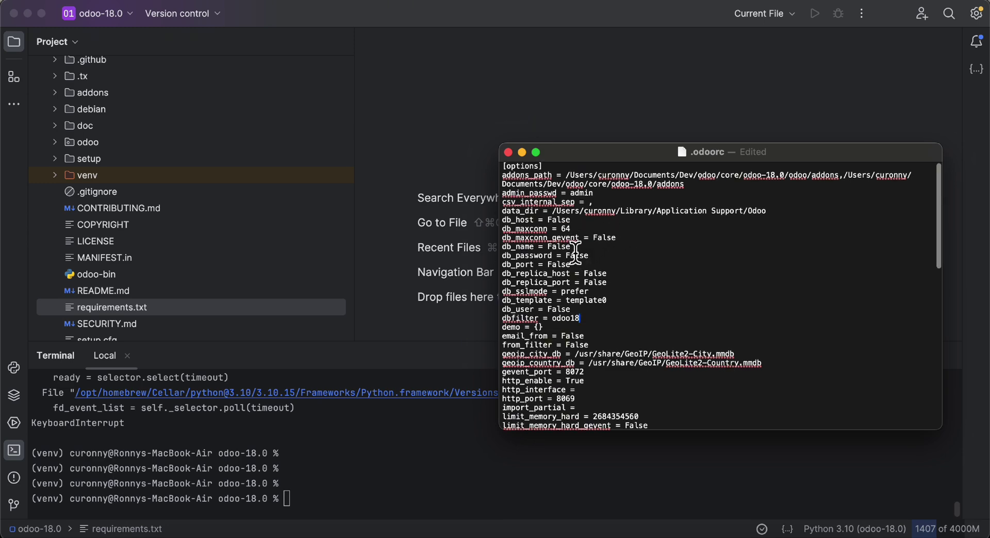
pyautogui.doubleClick(566, 309)
pyautogui.write('odoo1')
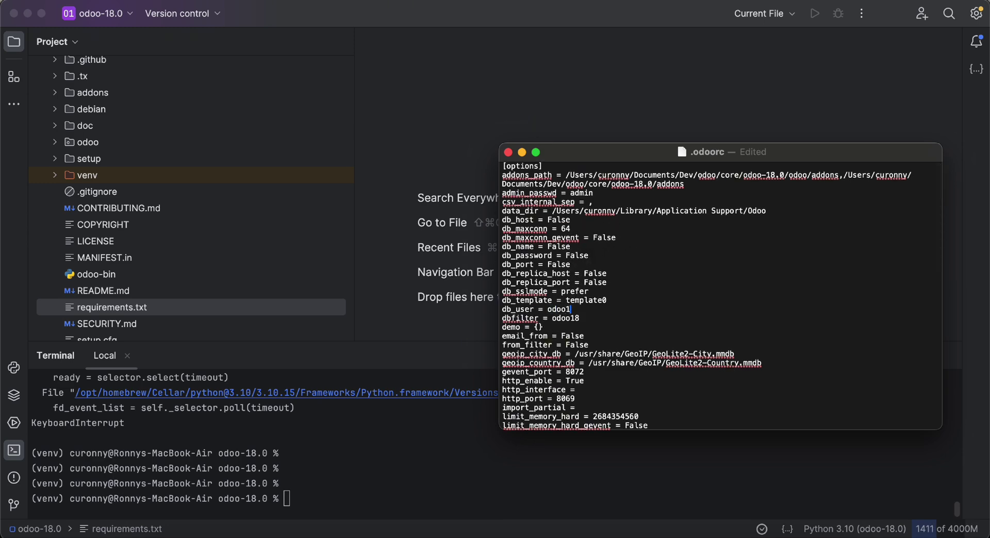
pyautogui.doubleClick(560, 310)
pyautogui.doubleClick(577, 255)
pyautogui.press('super+v')
pyautogui.press('super+s')
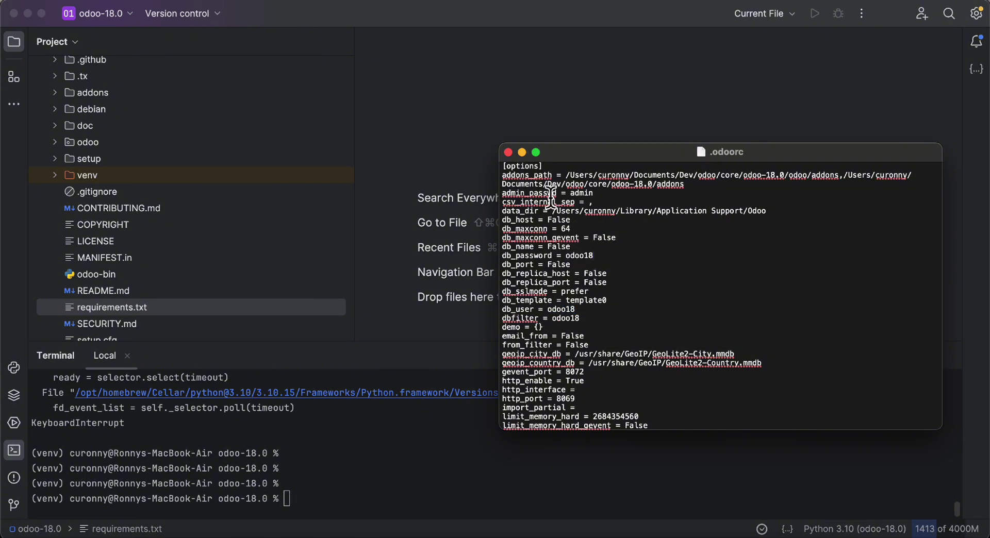
pyautogui.click(459, 162)
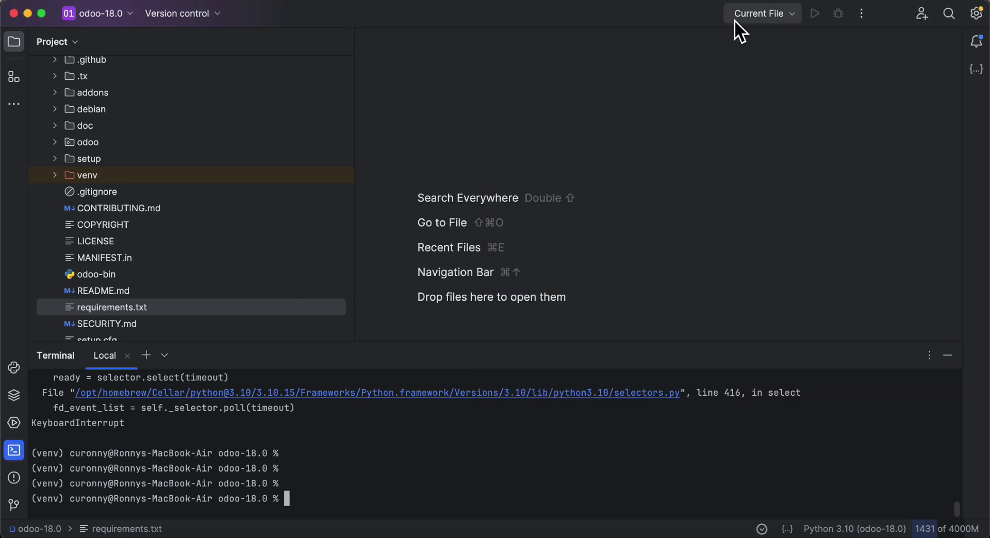
# - Run odoo-bin once as a Python script from the Project tree, then stop it
pyautogui.scroll(-2, 118, 222)
pyautogui.click(110, 246)
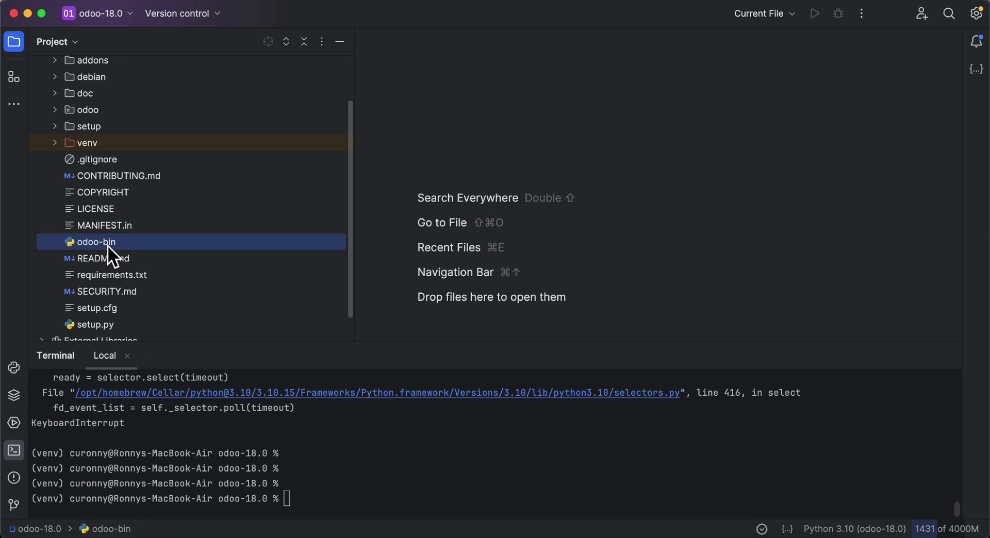
pyautogui.rightClick(108, 246)
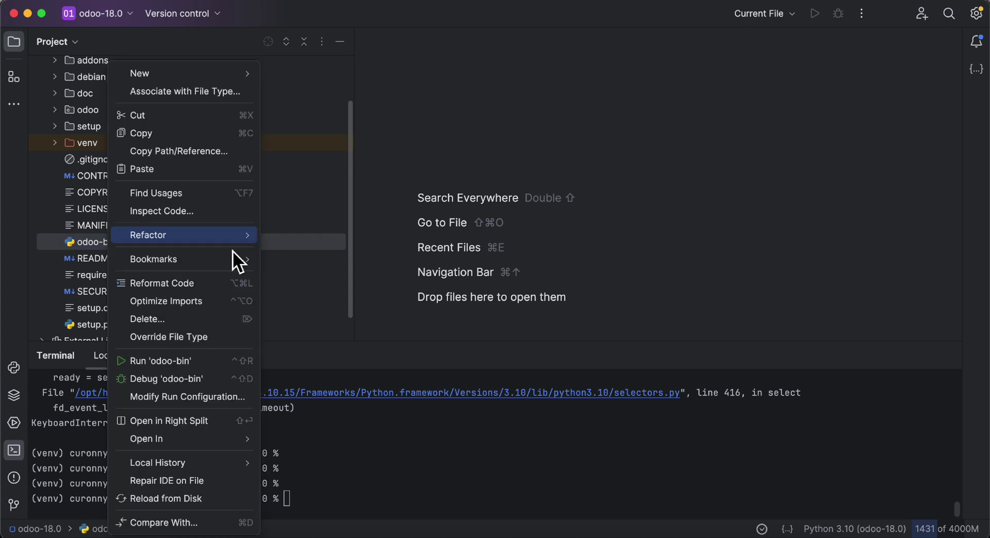
pyautogui.click(184, 360)
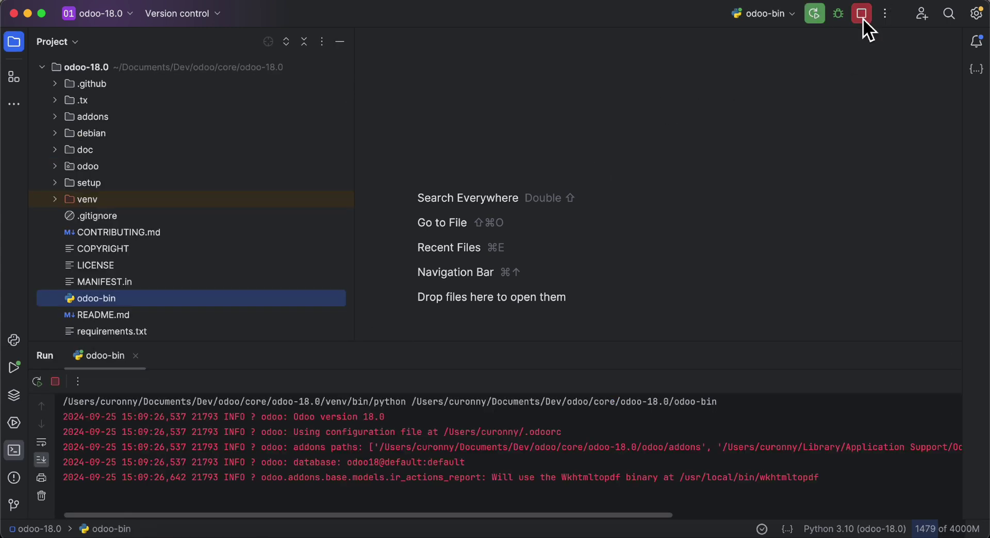
pyautogui.click(861, 14)
# - Confirm the odoo-bin run configuration, restart the server with it, and enlarge the Run console
pyautogui.click(794, 14)
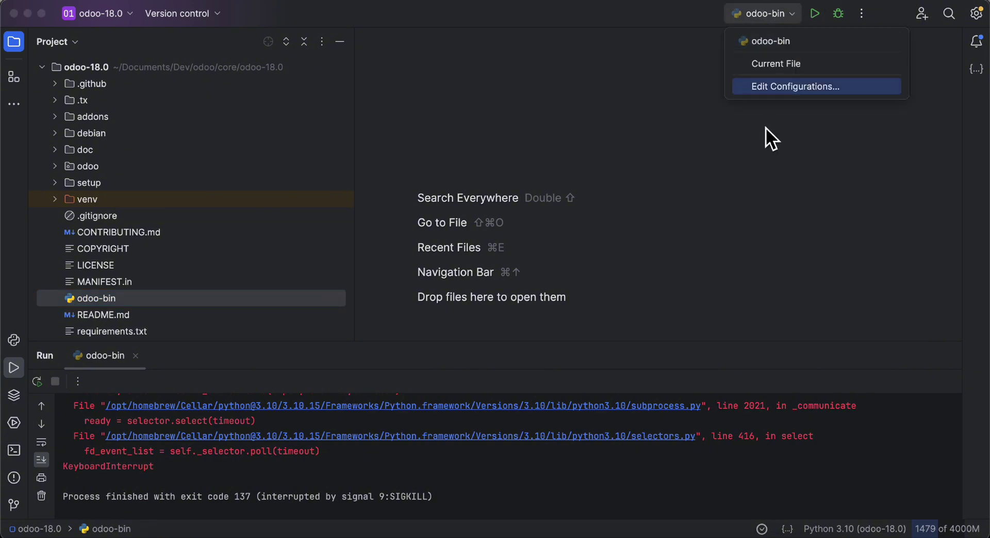
pyautogui.click(773, 96)
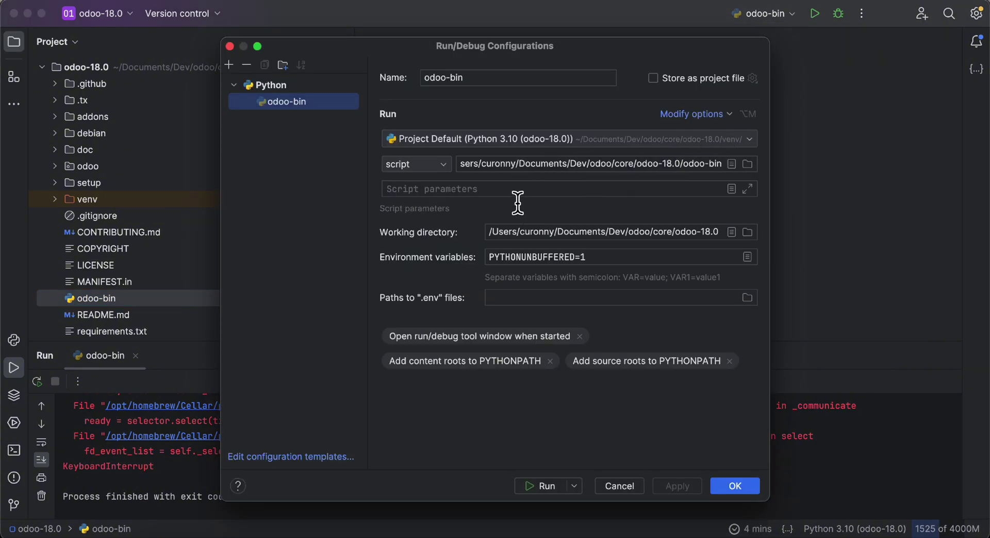
pyautogui.click(748, 488)
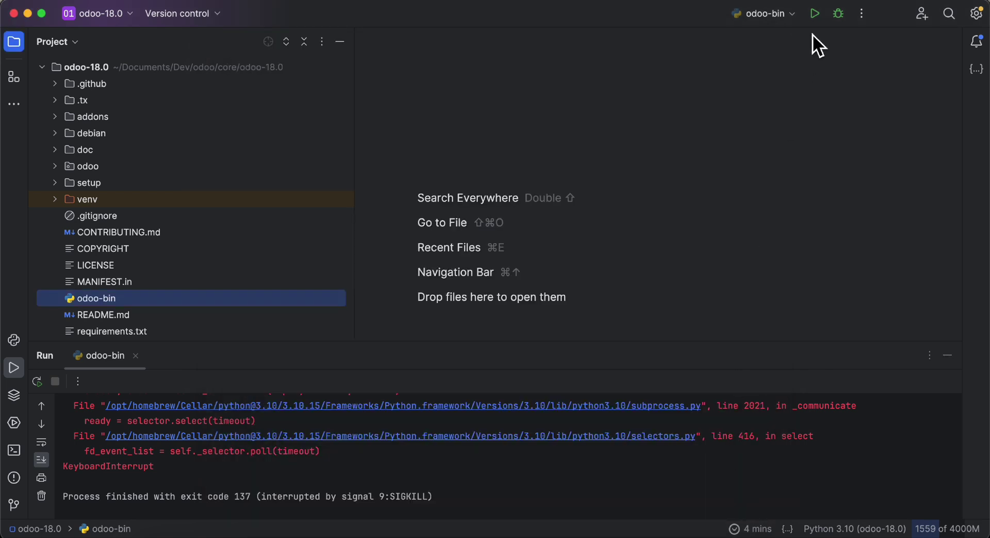
pyautogui.click(814, 13)
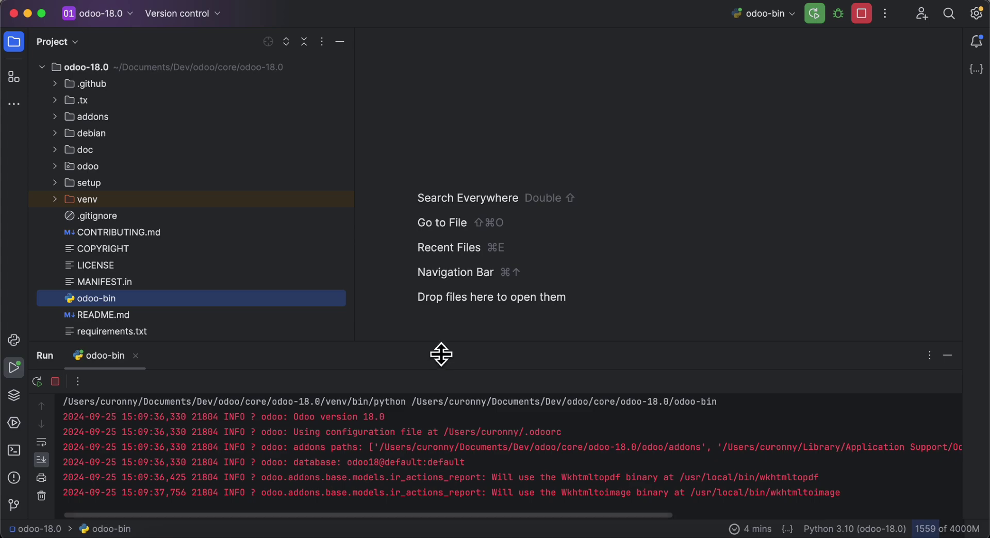
pyautogui.moveTo(441, 353); pyautogui.dragTo(439, 224)
# - Enter the master password, database name odoo18 and the admin account password
pyautogui.click(521, 315)
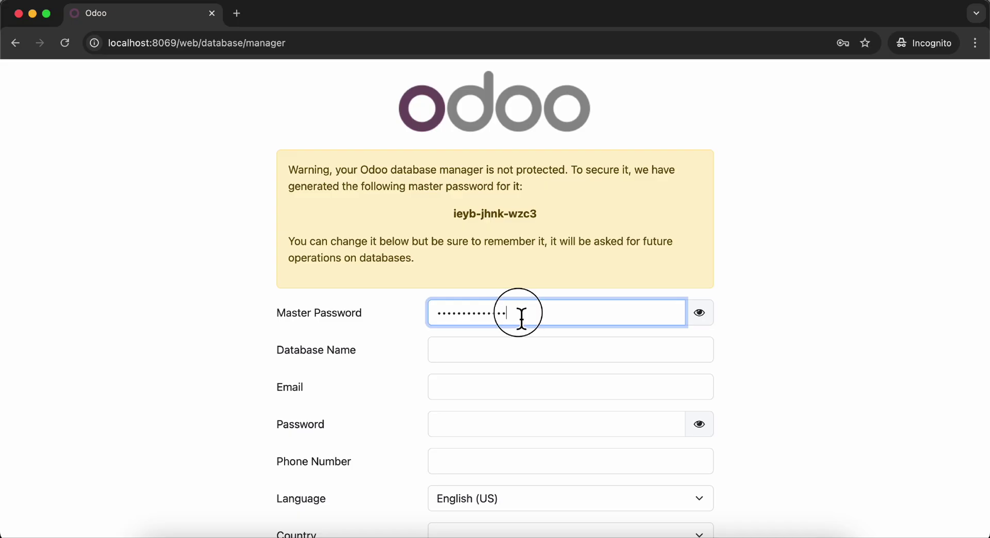
pyautogui.press('super+a')
pyautogui.write('ad')
pyautogui.click(436, 349)
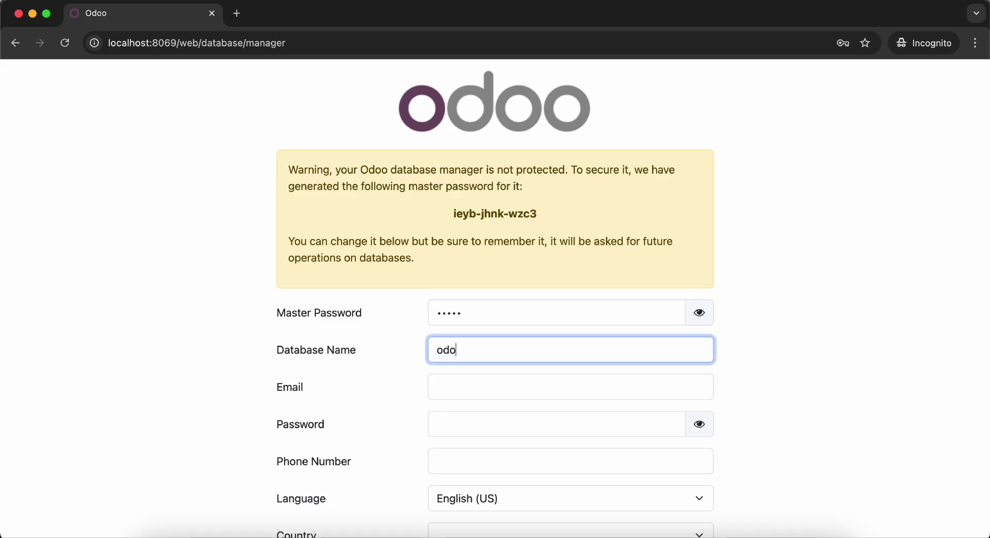
pyautogui.write('odoo18')
pyautogui.press('Tab')
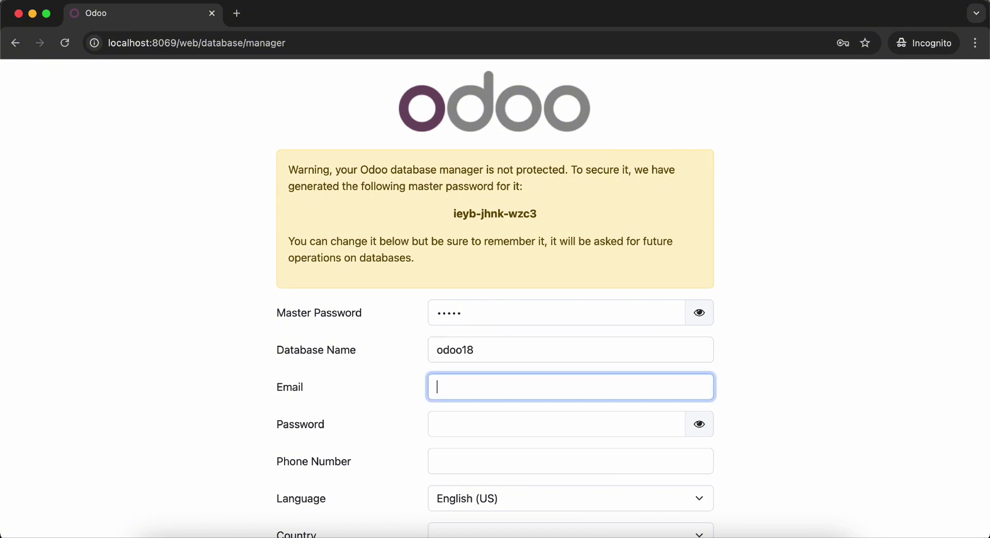
pyautogui.press('Tab')
pyautogui.write('admin')
pyautogui.press('Tab')
# - Choose Spanish / Español and Mexico, include demo data, and create the database
pyautogui.press('Tab')
pyautogui.write('sw')
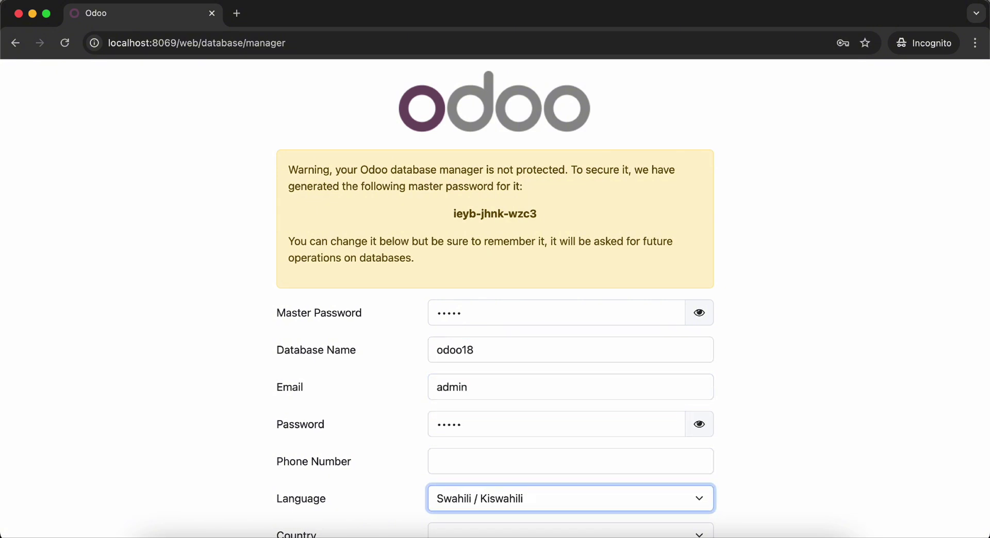
pyautogui.press('space')
pyautogui.press('Up')
pyautogui.press('Return')
pyautogui.press('Tab')
pyautogui.scroll(-3, 470, 341)
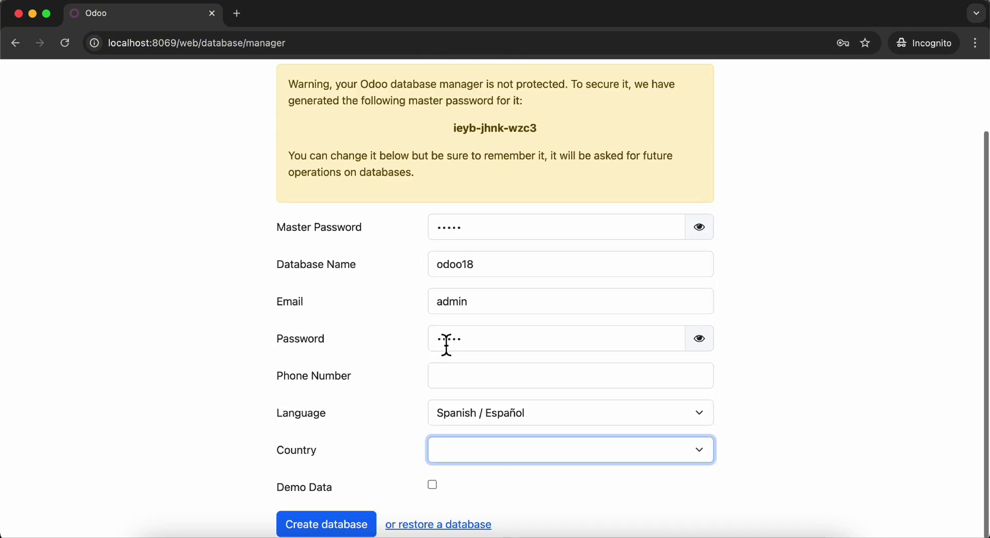
pyautogui.click(513, 453)
pyautogui.write('mex')
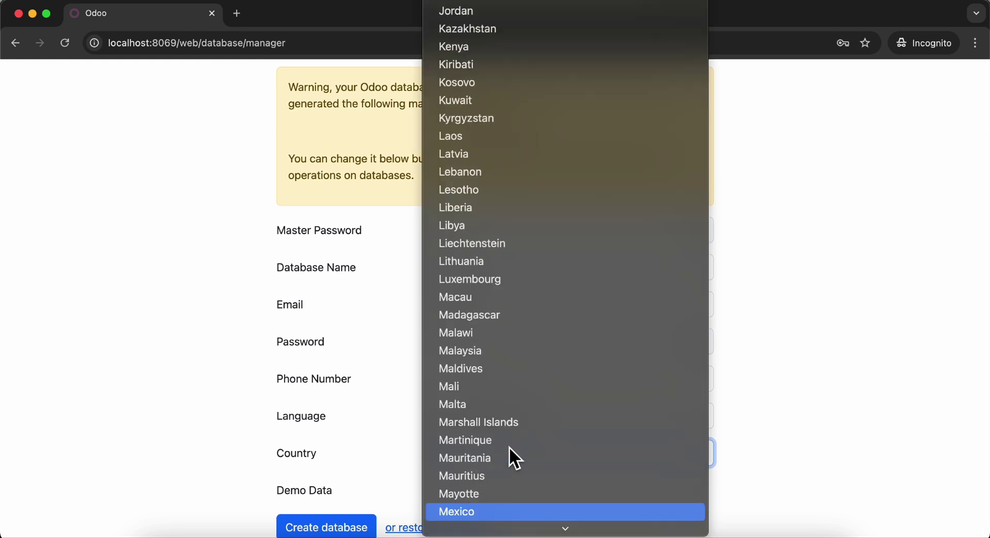
pyautogui.press('Return')
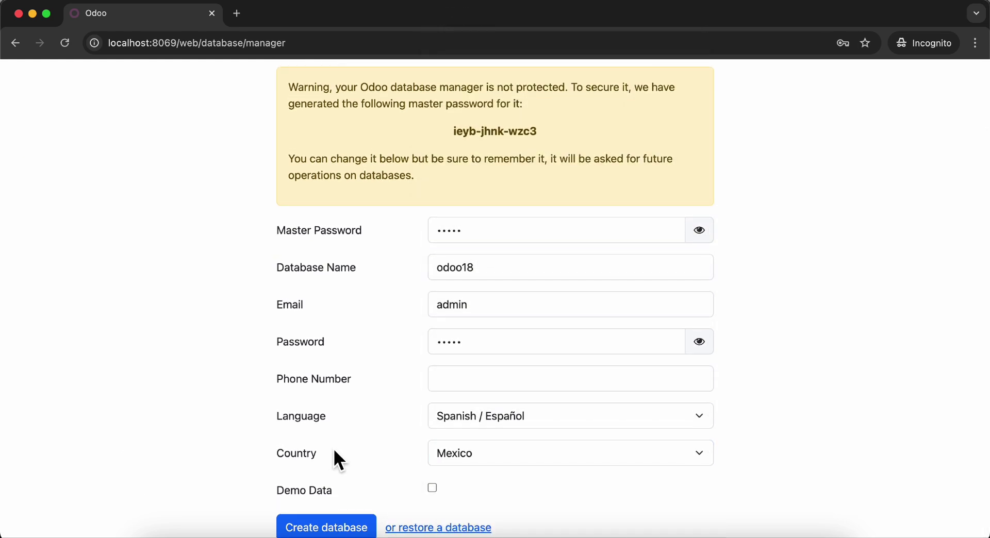
pyautogui.click(432, 488)
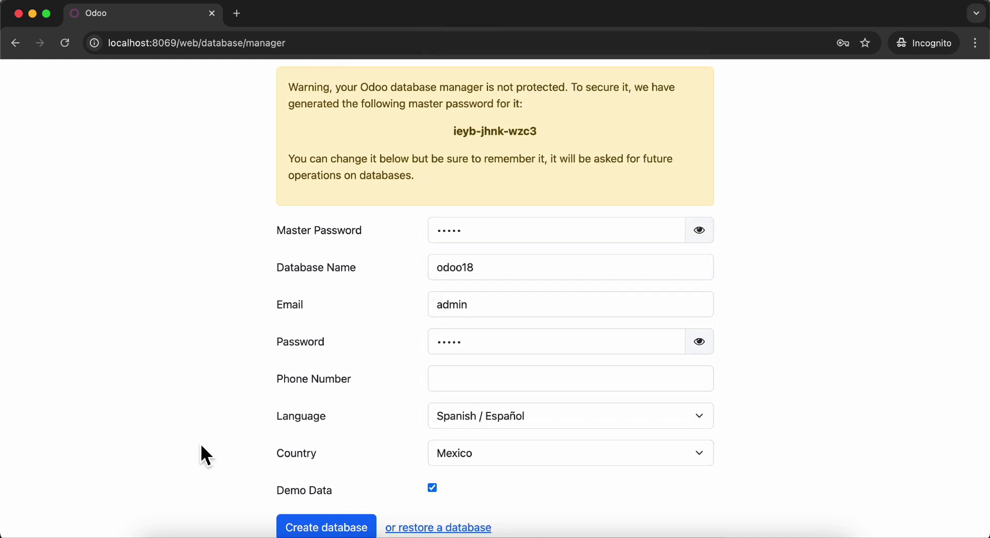
pyautogui.click(313, 528)
pyautogui.press('super+Tab')
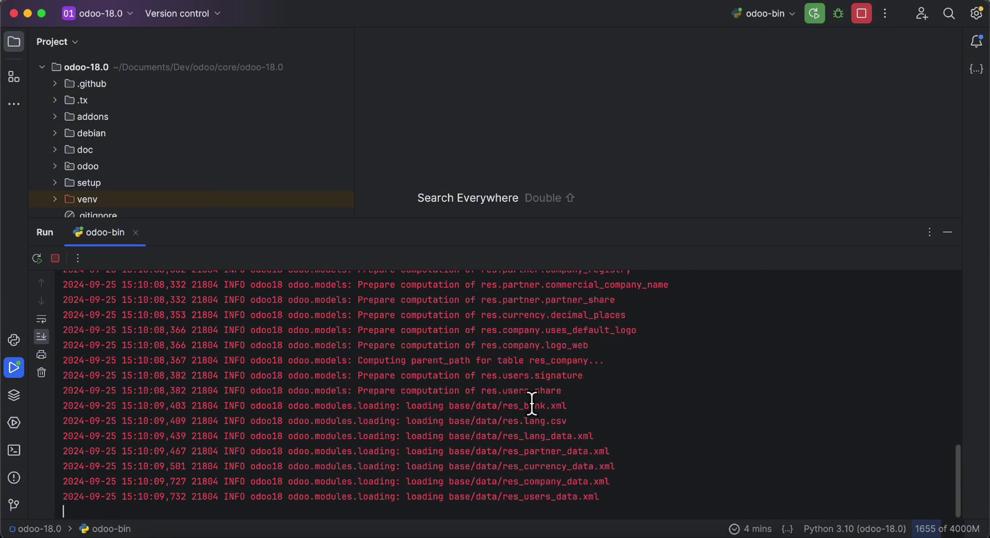
# - Review the odoo-bin Run log of base module loading, glancing at Chrome and back
pyautogui.scroll(20, 581, 463)
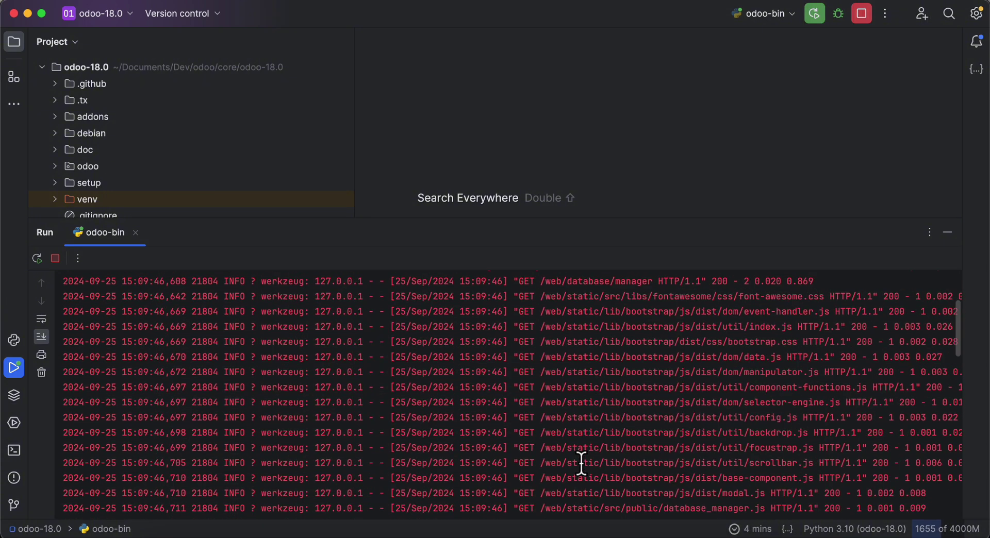
pyautogui.click(263, 535)
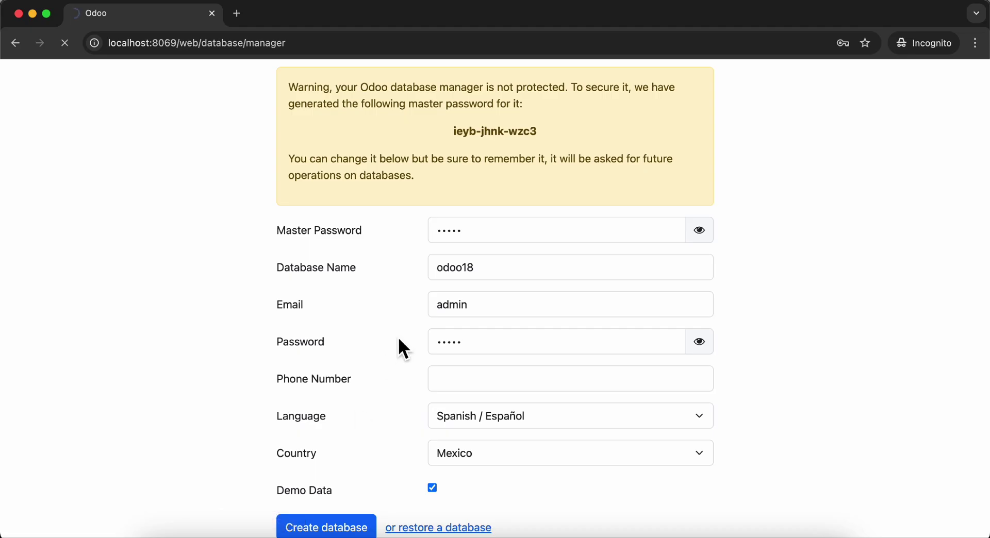
pyautogui.scroll(3, 196, 199)
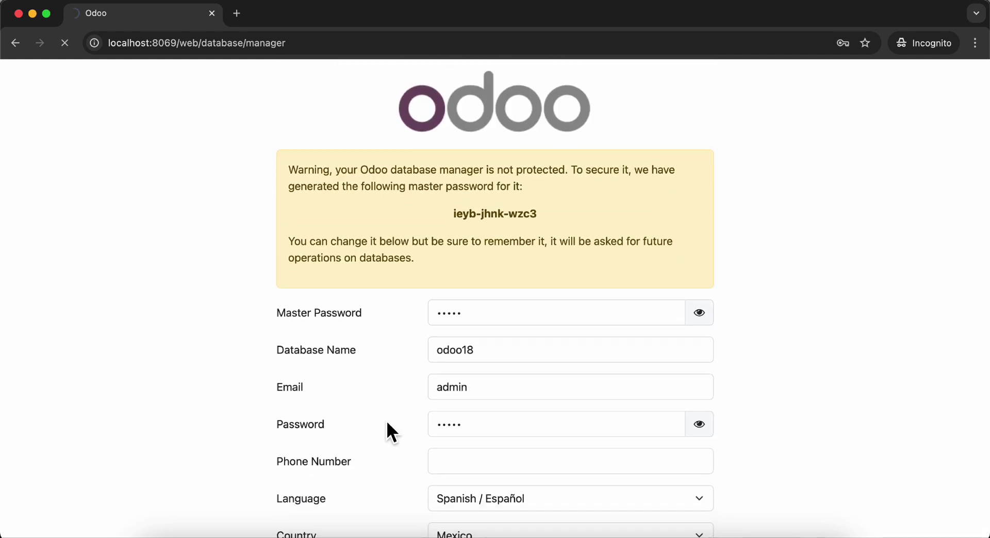
pyautogui.click(311, 534)
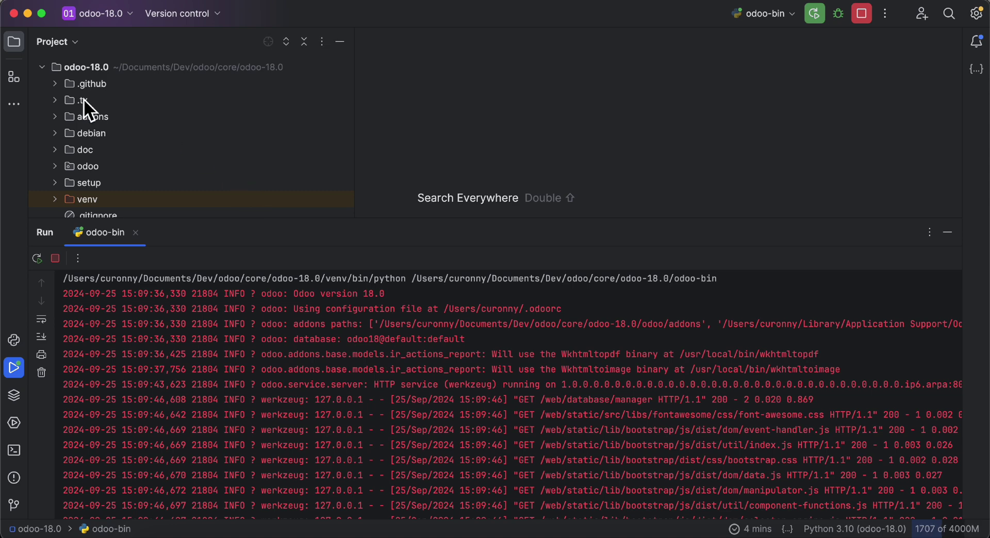
# - Open addons/account/controllers/portal.py and scroll to the portal_my_invoices handler for /my/invoices
pyautogui.doubleClick(80, 114)
pyautogui.scroll(-1, 173, 141)
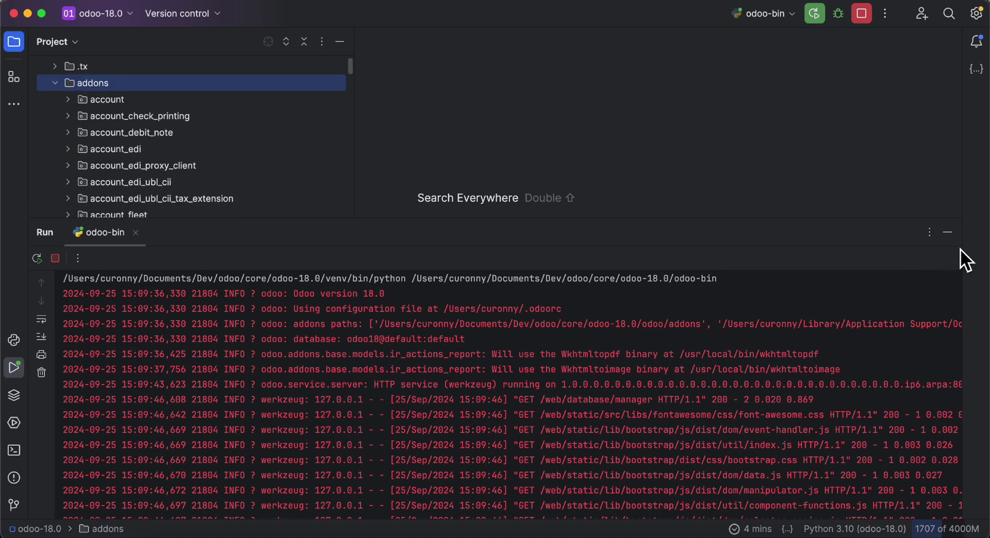
pyautogui.click(947, 232)
pyautogui.doubleClick(142, 100)
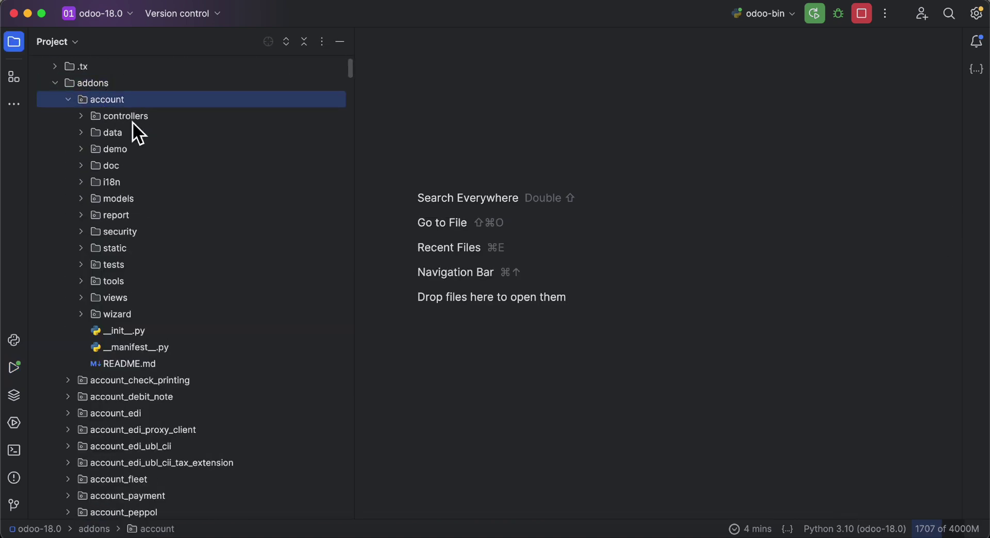
pyautogui.doubleClick(132, 118)
pyautogui.doubleClick(164, 164)
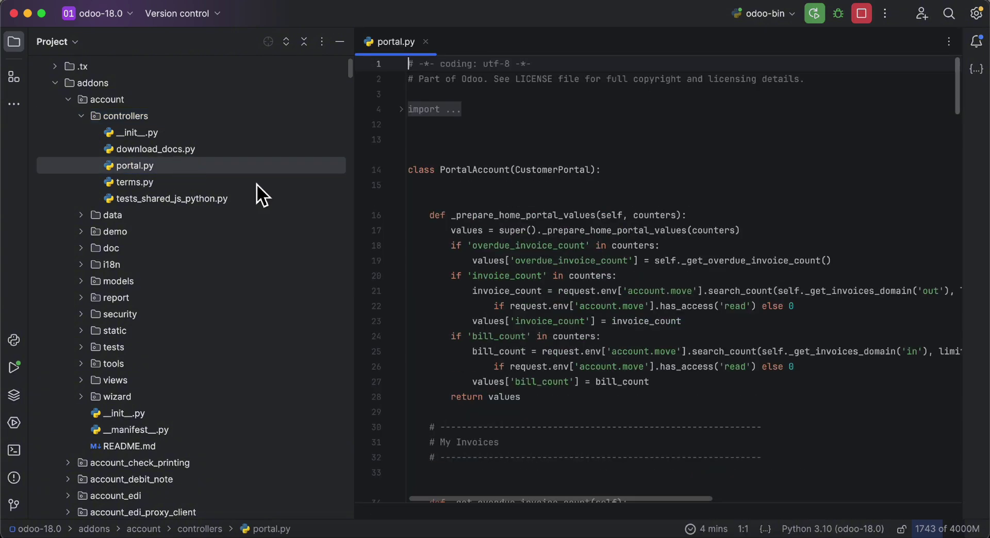
pyautogui.scroll(-5, 459, 239)
pyautogui.scroll(-8, 459, 239)
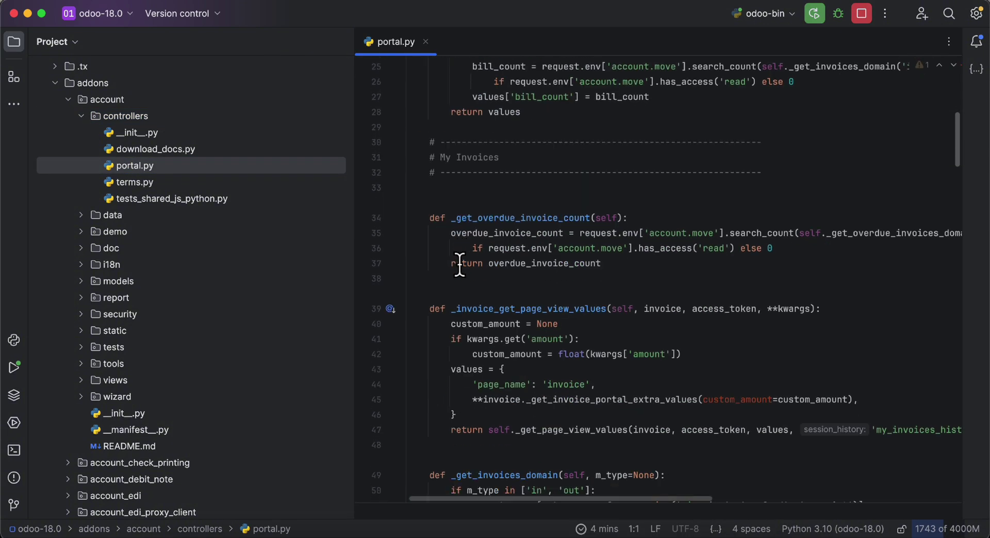
pyautogui.scroll(-7, 453, 304)
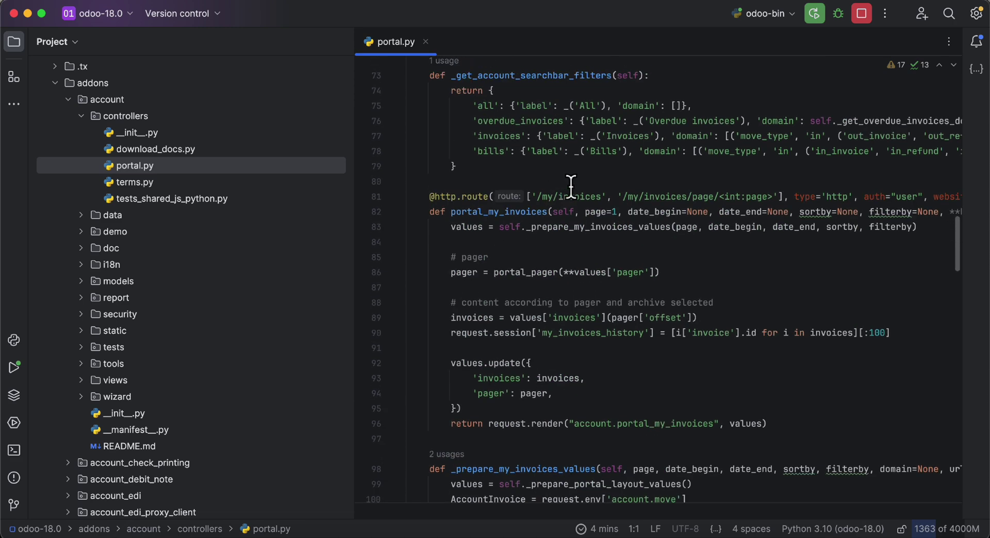
pyautogui.press('super+a')
pyautogui.click(562, 196)
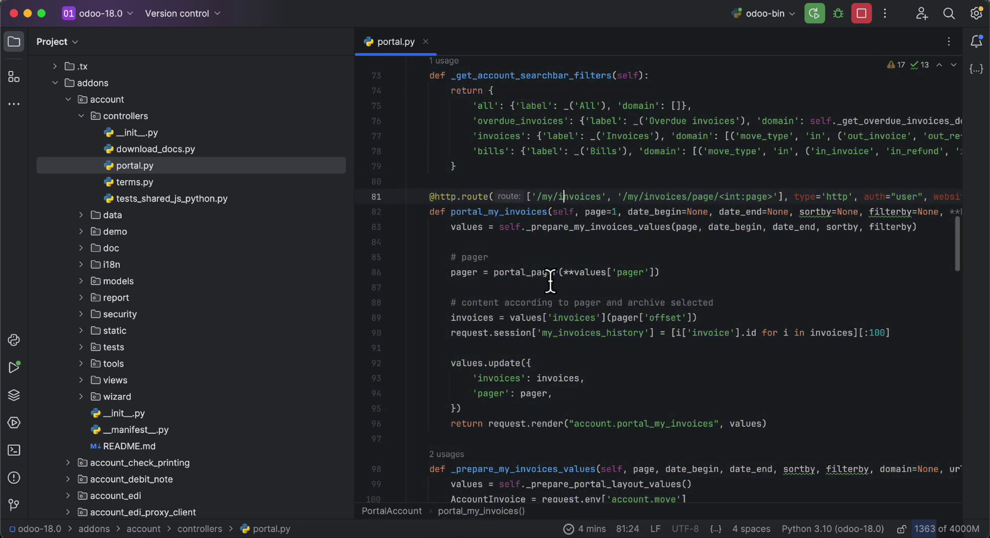
# - Close portal.py and log into Odoo with the administrator account
pyautogui.click(425, 41)
pyautogui.click(331, 527)
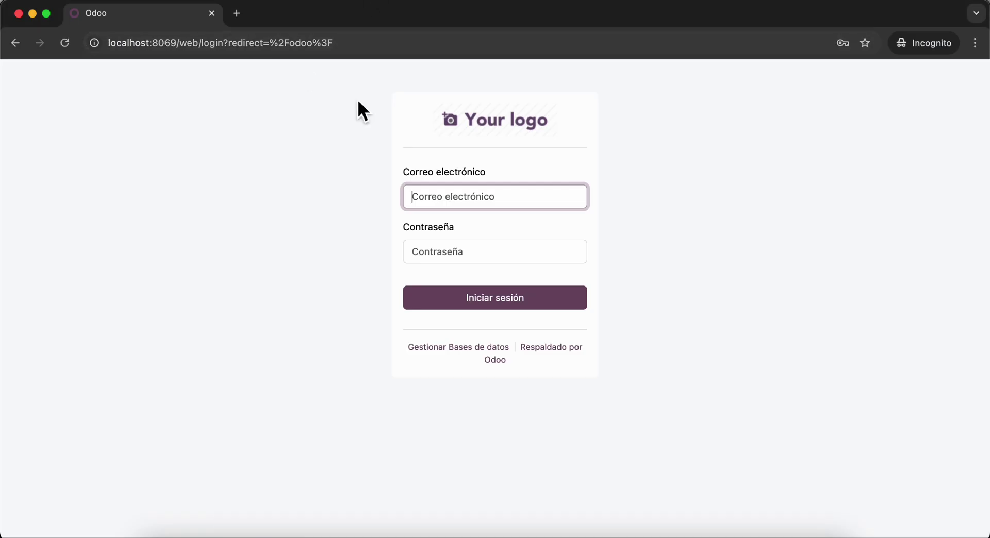
pyautogui.write('admin')
pyautogui.press('Tab')
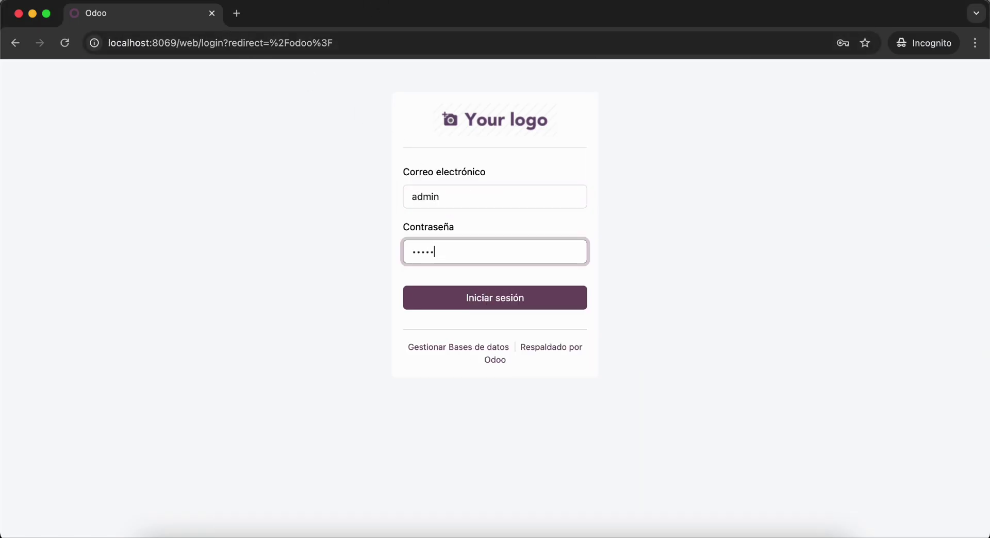
pyautogui.write('admin')
pyautogui.press('Return')
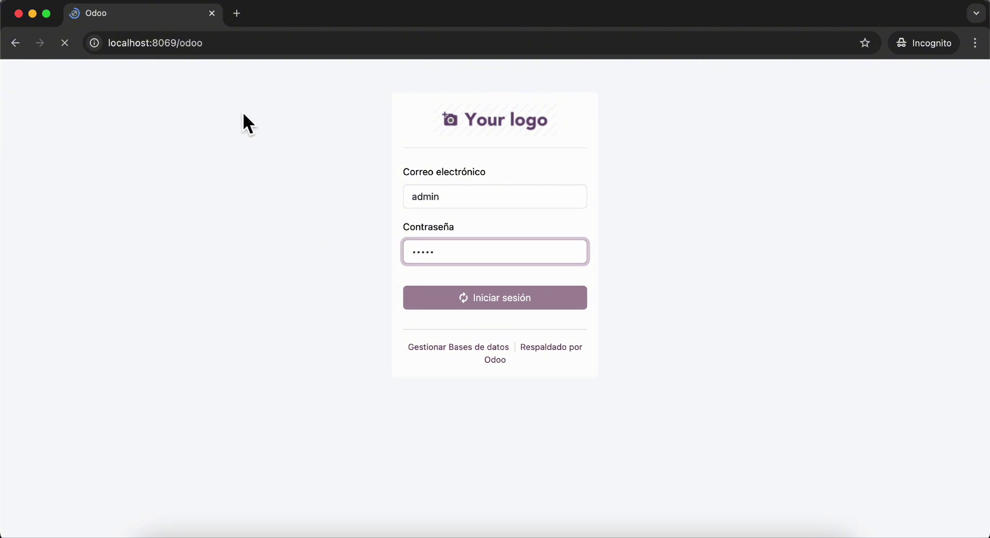
# - Show the Apps page as a list with no apps selected
pyautogui.click(187, 50)
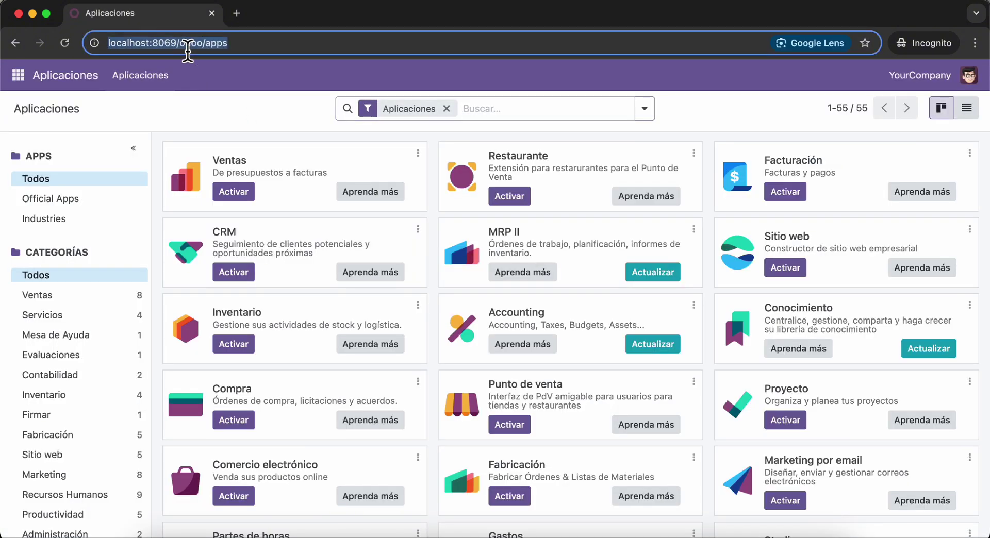
pyautogui.click(250, 123)
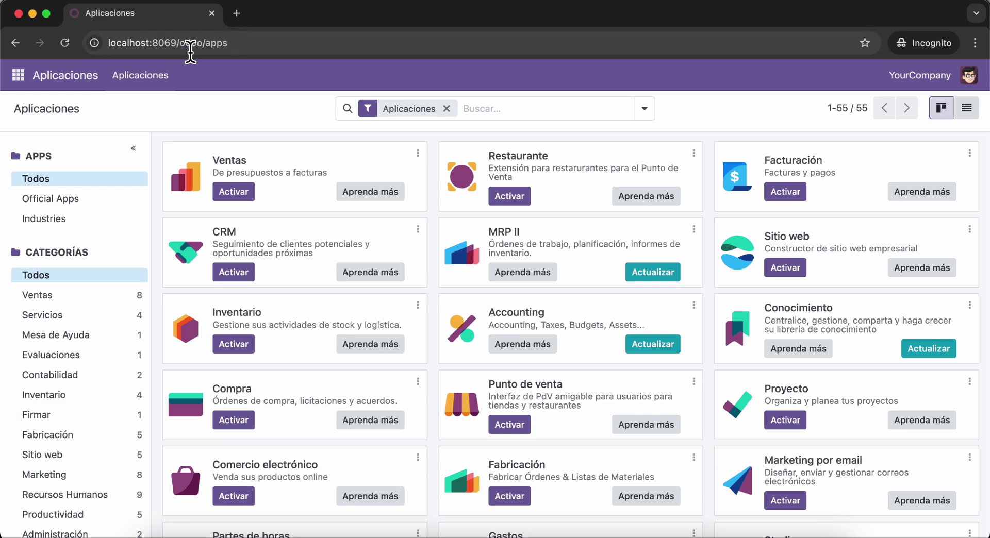
pyautogui.doubleClick(215, 43)
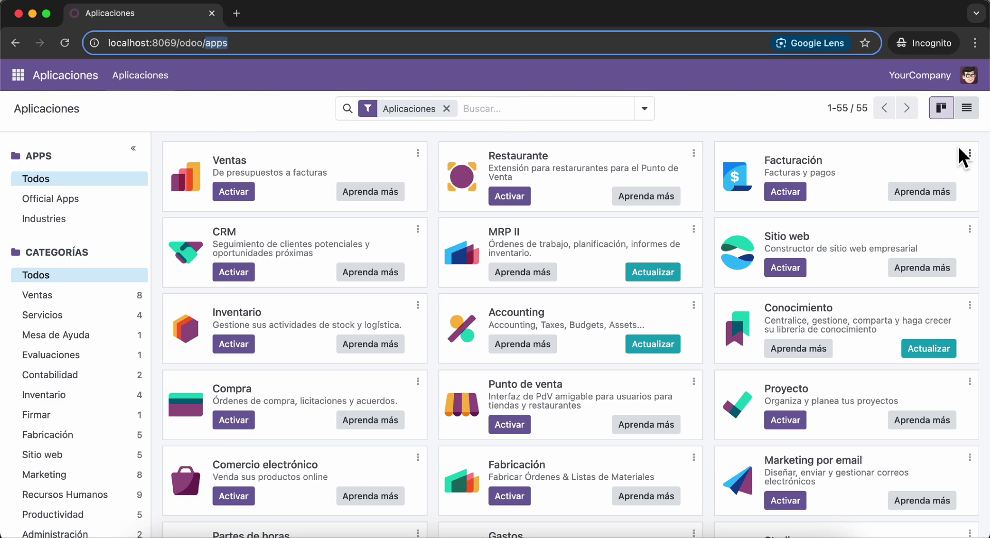
pyautogui.click(966, 107)
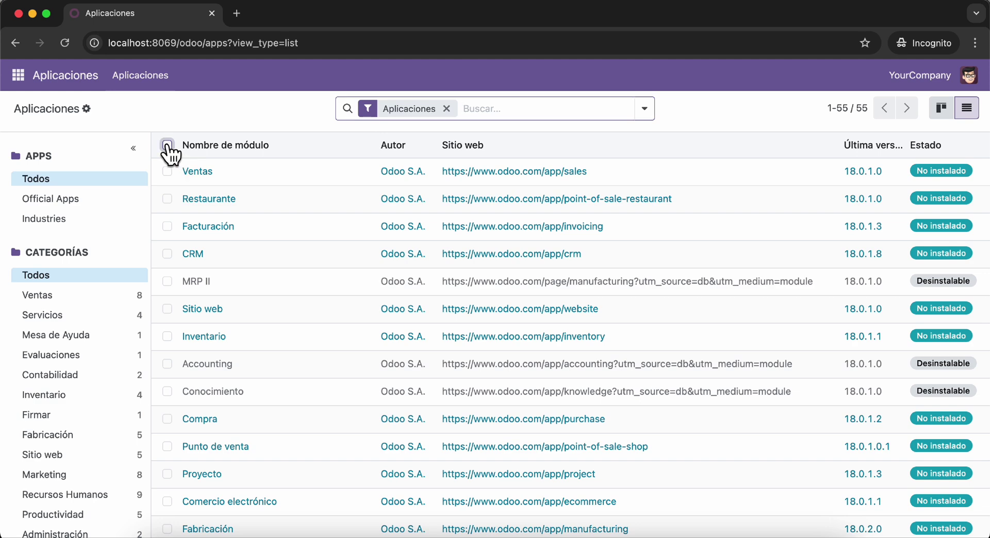
pyautogui.click(167, 145)
pyautogui.click(167, 144)
# - Tick Ventas, Facturación, CRM, Sitio web, Inventario, Compra and Proyecto in the apps list
pyautogui.click(167, 171)
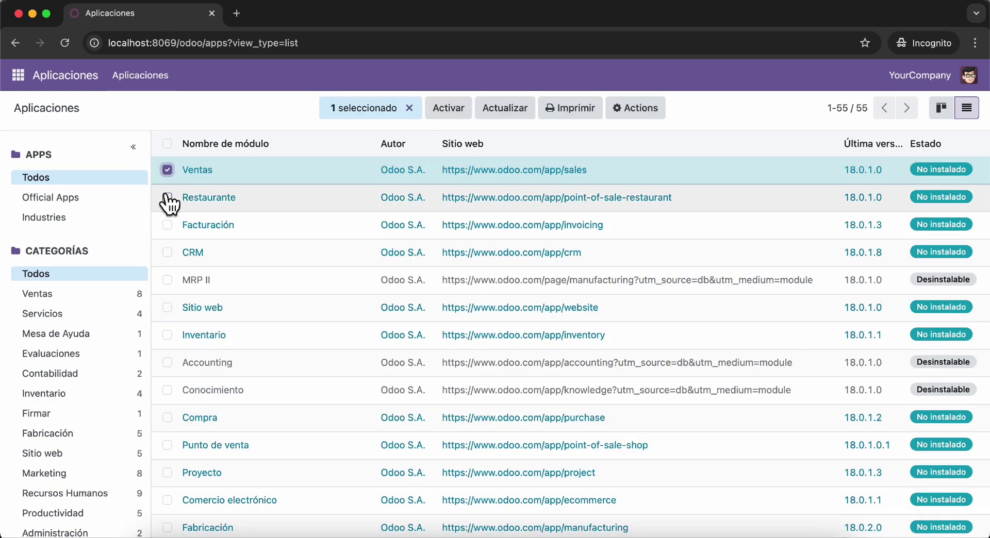
pyautogui.click(167, 199)
pyautogui.click(167, 226)
pyautogui.click(167, 197)
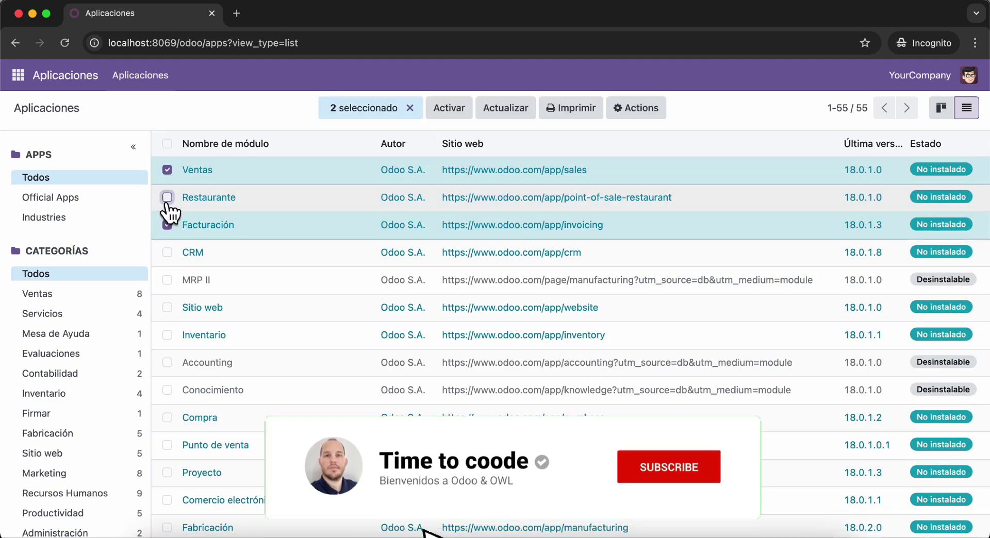
pyautogui.click(167, 252)
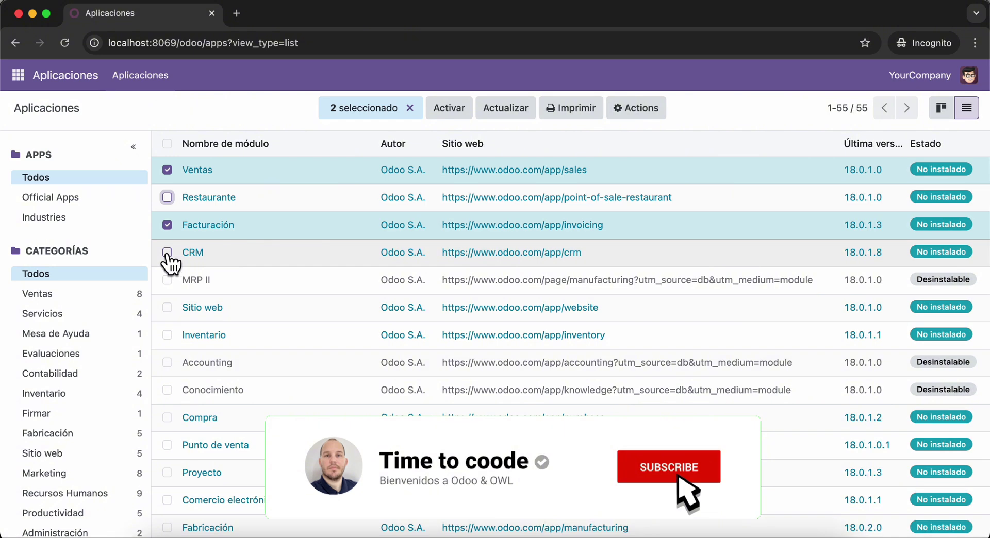
pyautogui.click(167, 308)
pyautogui.click(168, 335)
pyautogui.scroll(-3, 170, 342)
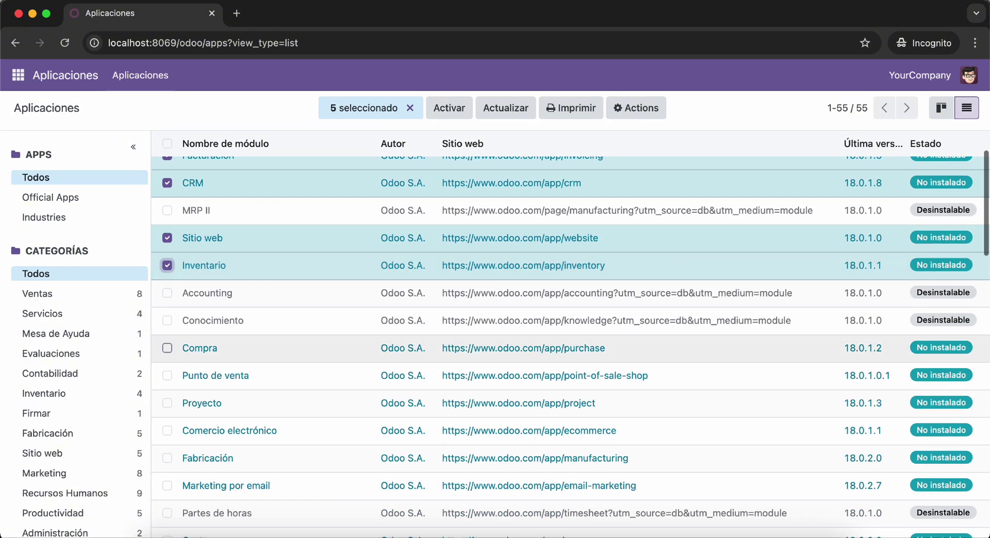
pyautogui.click(168, 348)
pyautogui.click(167, 403)
# - Activate the seven selected apps, then glance at the main apps menu
pyautogui.scroll(-1, 205, 356)
pyautogui.scroll(-4, 205, 356)
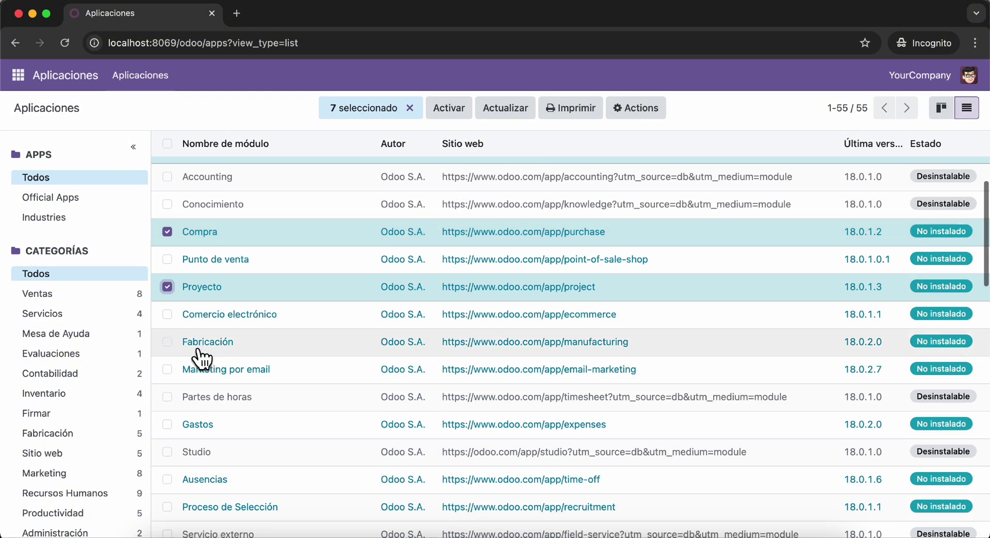
pyautogui.scroll(-5, 199, 353)
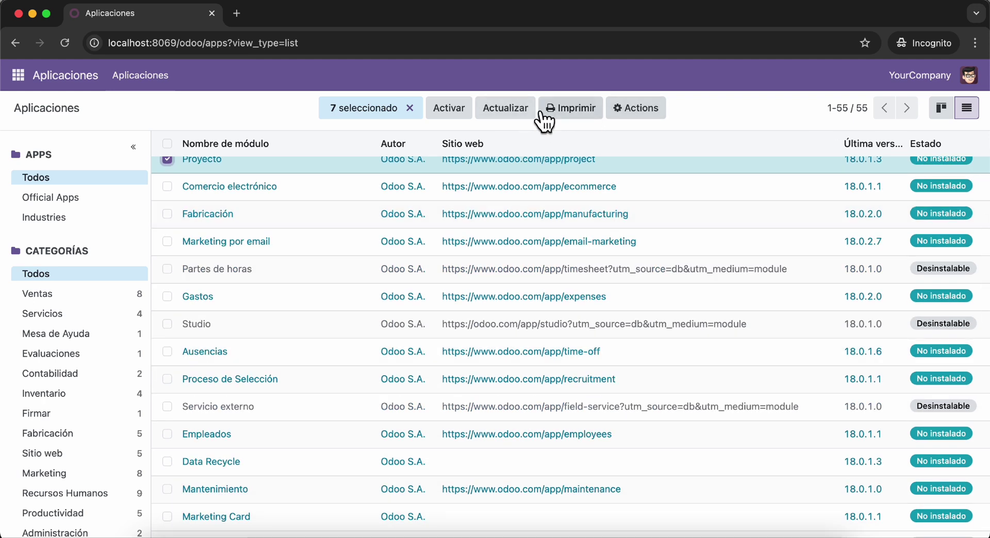
pyautogui.click(456, 109)
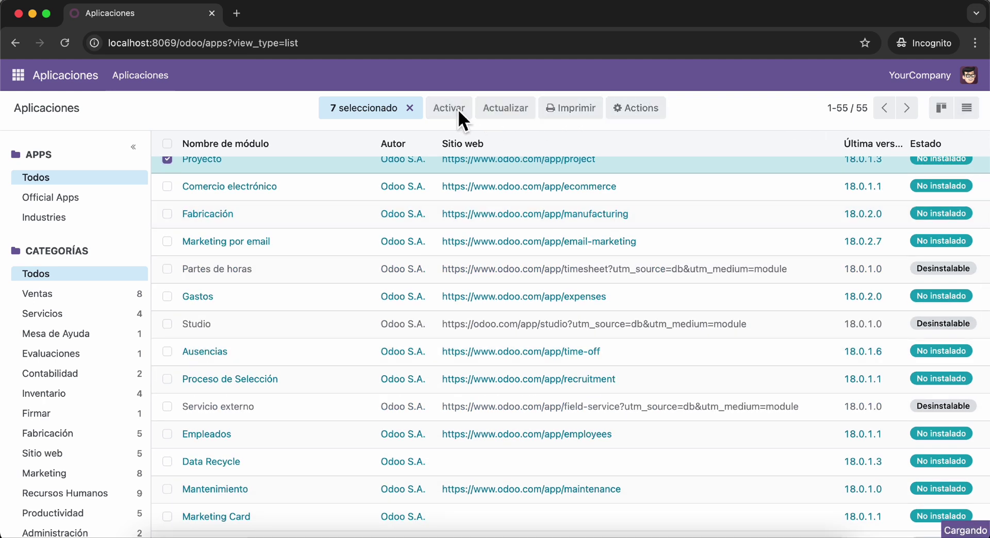
pyautogui.scroll(11, 375, 243)
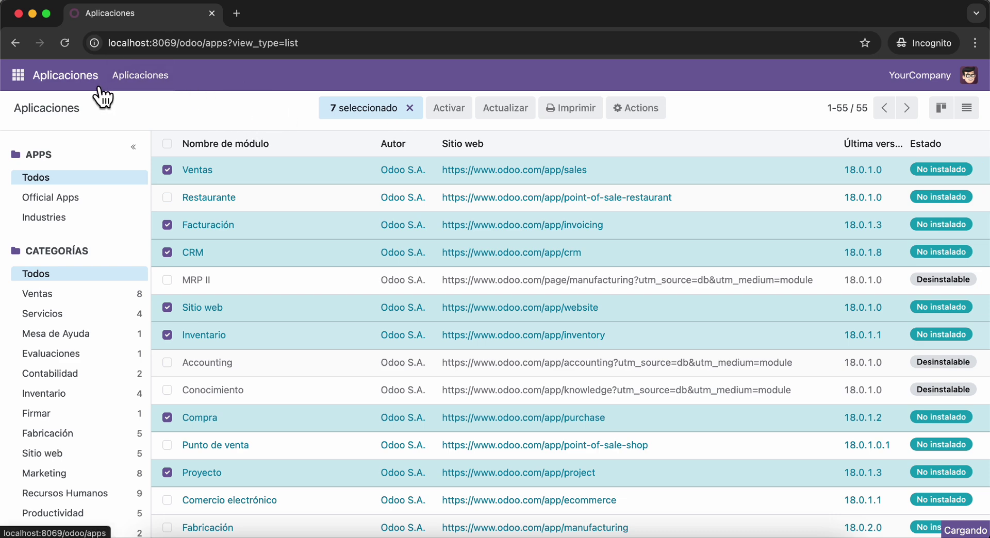
pyautogui.click(18, 72)
pyautogui.click(214, 114)
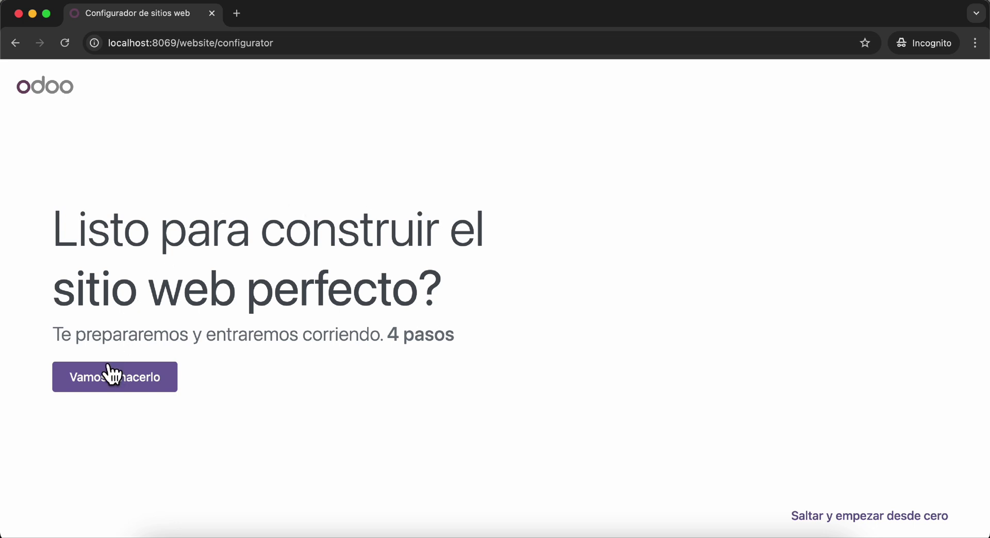
# - Start the configurator, choose a business website, and enter Time to coode as the business
pyautogui.click(111, 375)
pyautogui.click(252, 260)
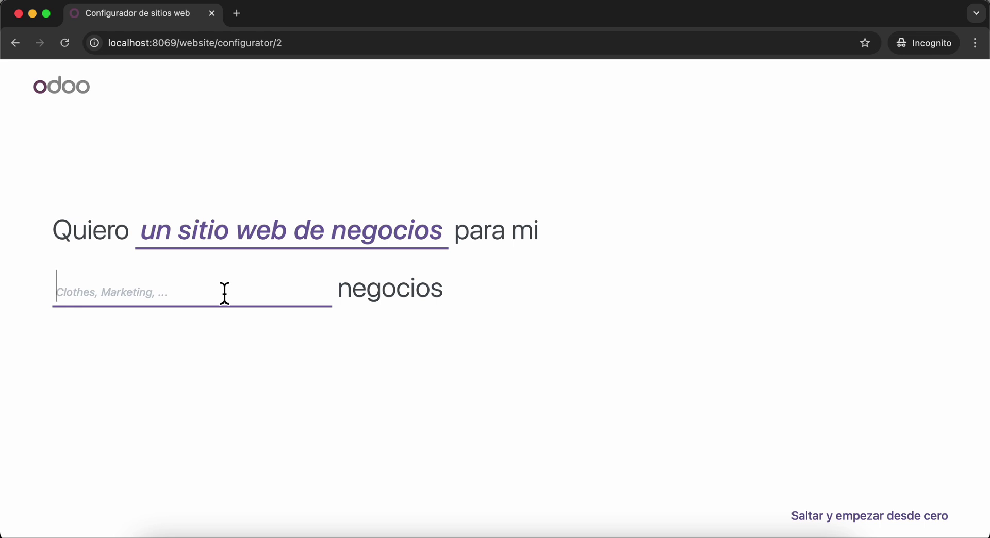
pyautogui.write('Sot')
pyautogui.write('tware dev')
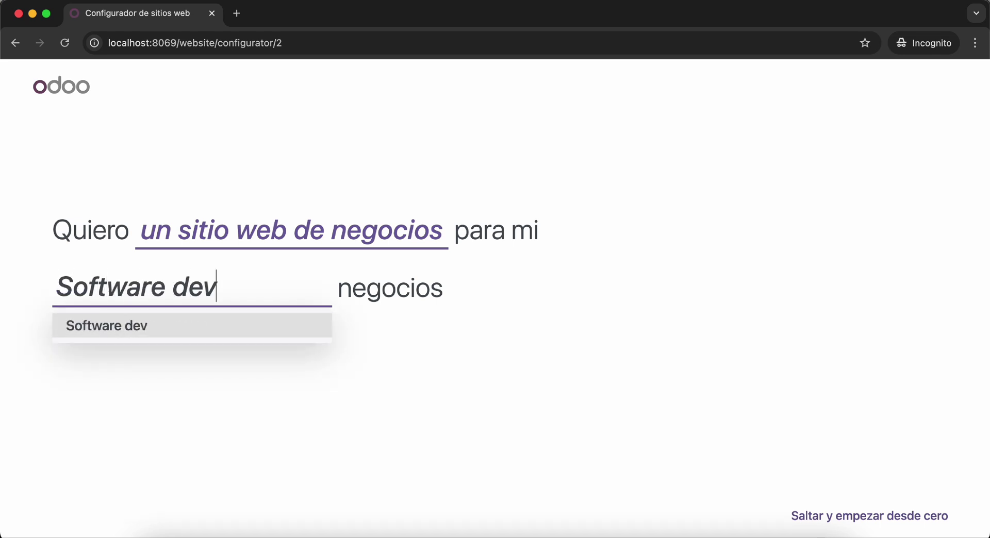
pyautogui.press('super+a')
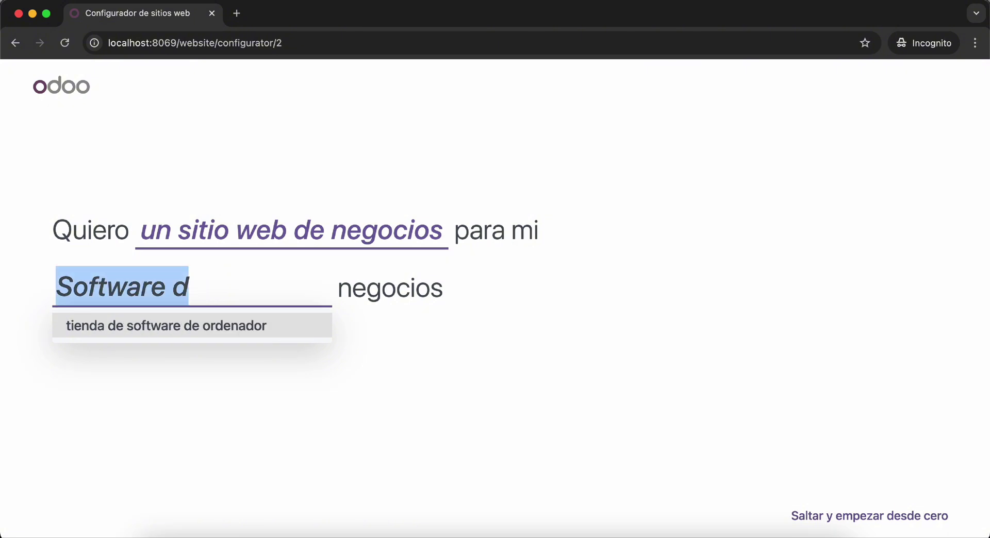
pyautogui.write('Time to coode')
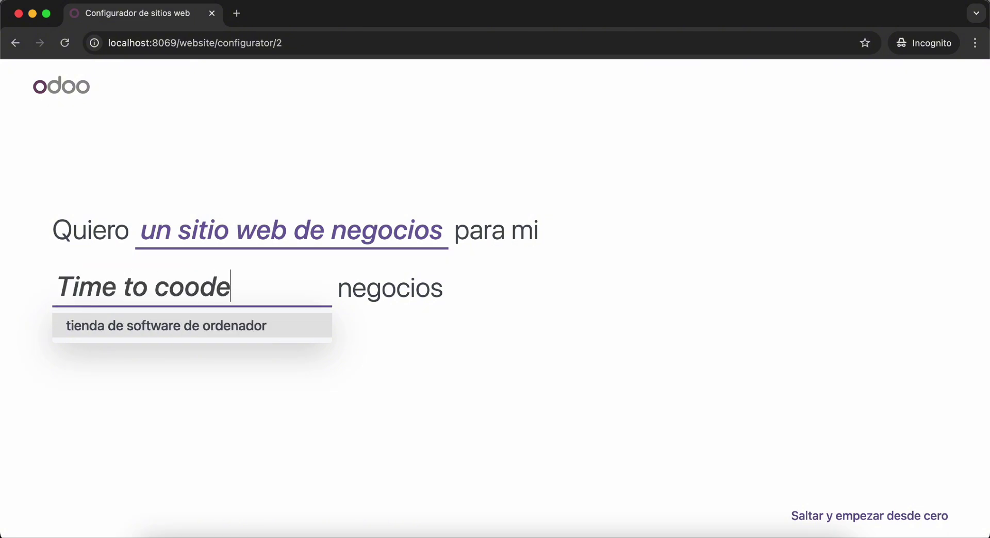
pyautogui.click(199, 330)
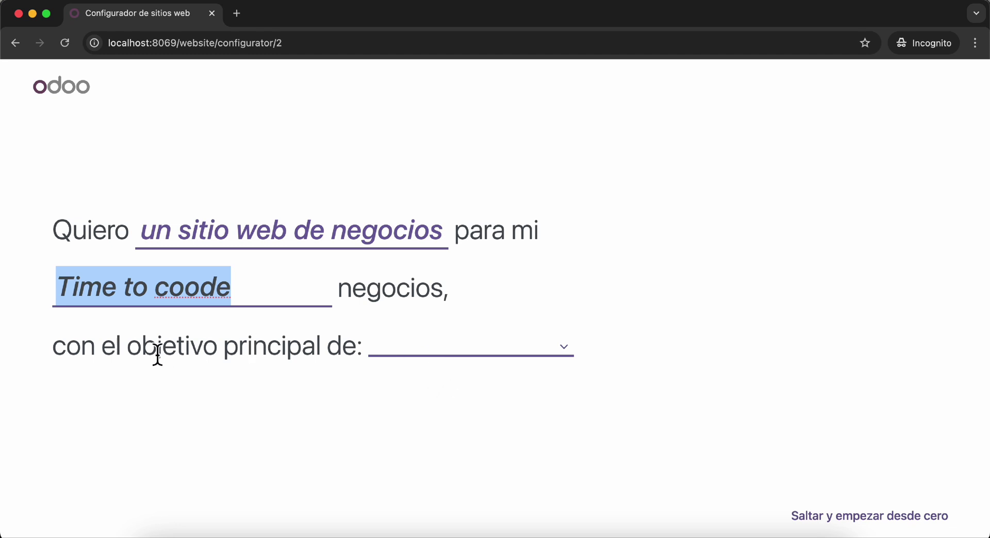
# - Choose developing the brand as the objective, pick a colour palette, and build the site
pyautogui.click(432, 357)
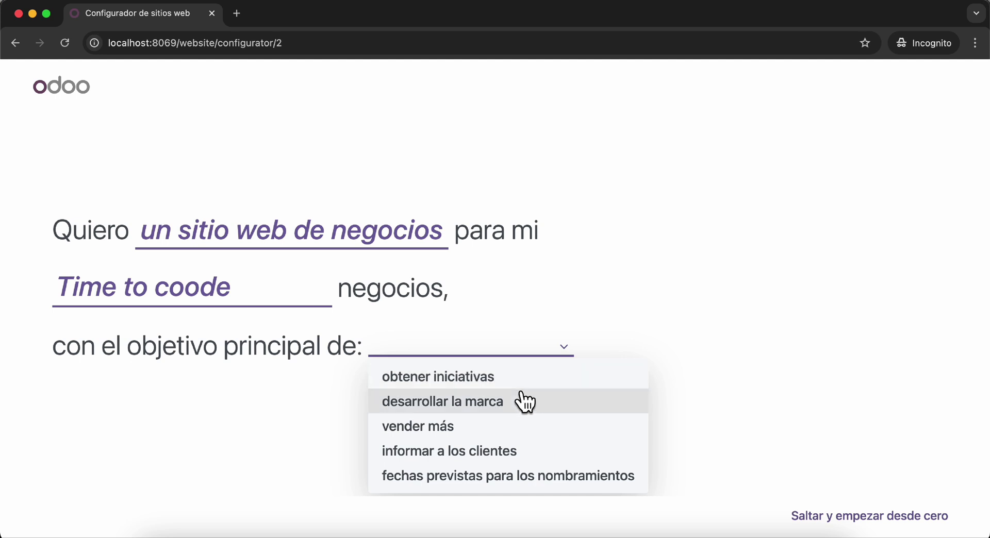
pyautogui.click(523, 404)
pyautogui.click(296, 199)
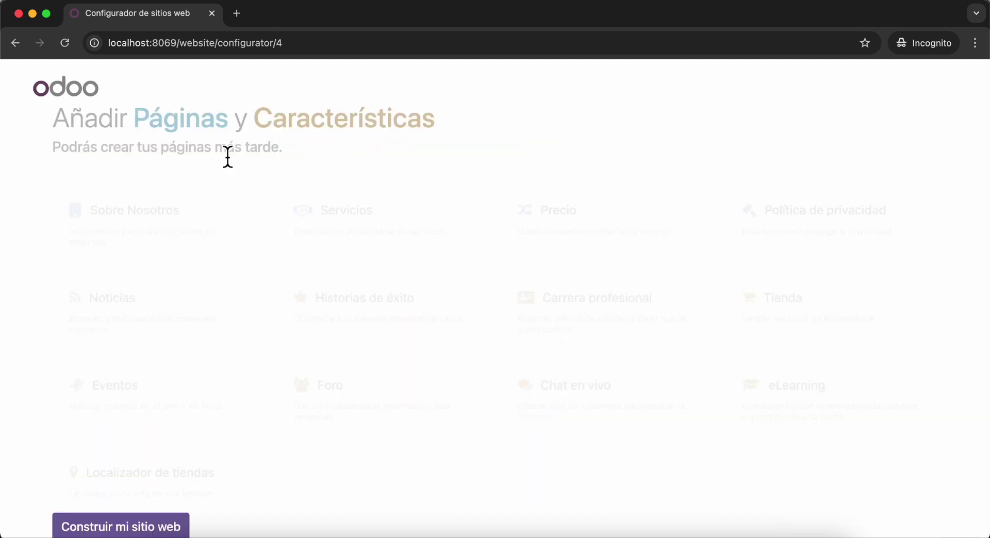
pyautogui.scroll(-1, 289, 255)
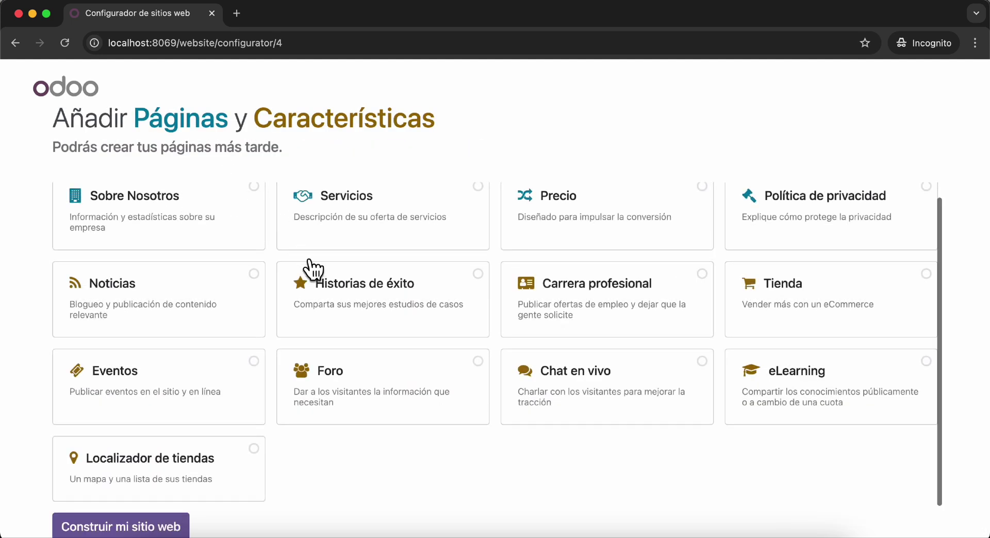
pyautogui.click(164, 528)
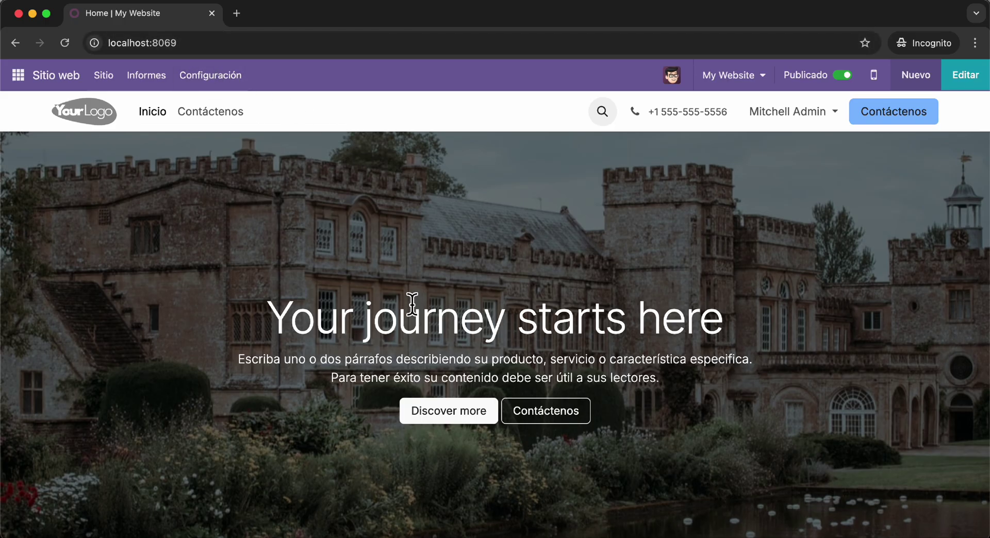
# - Drag the CTA Badge block into the hero section and select its text
pyautogui.scroll(-20, 407, 304)
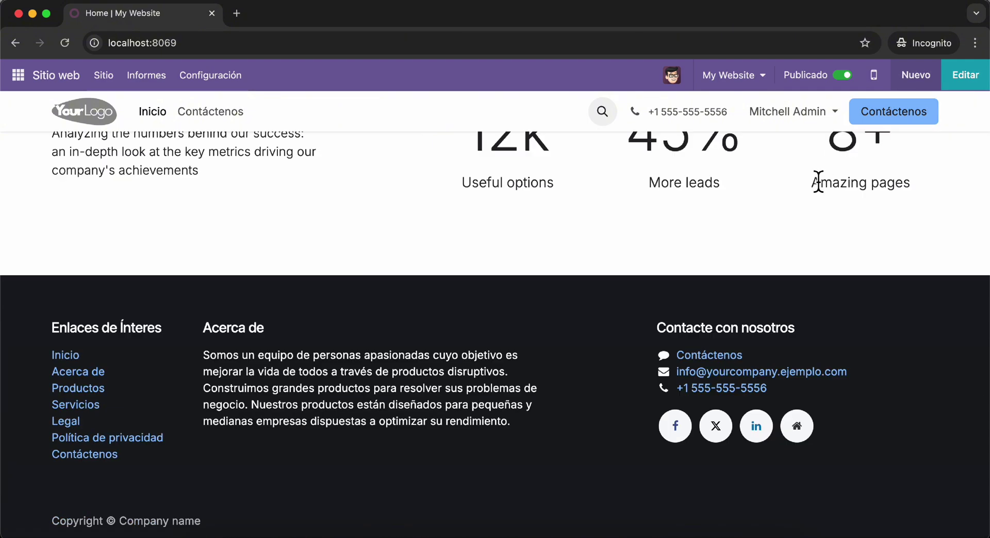
pyautogui.scroll(20, 825, 170)
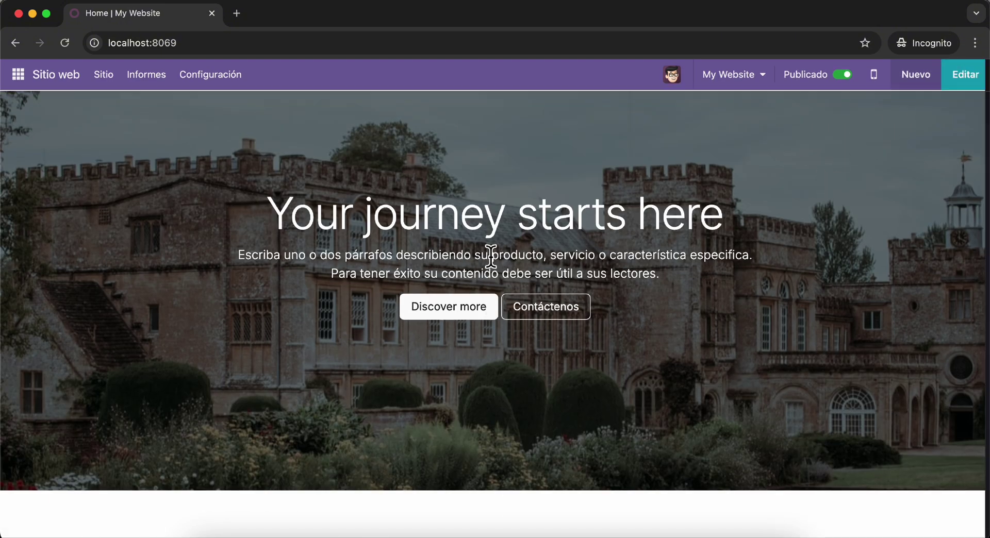
pyautogui.scroll(-3, 866, 348)
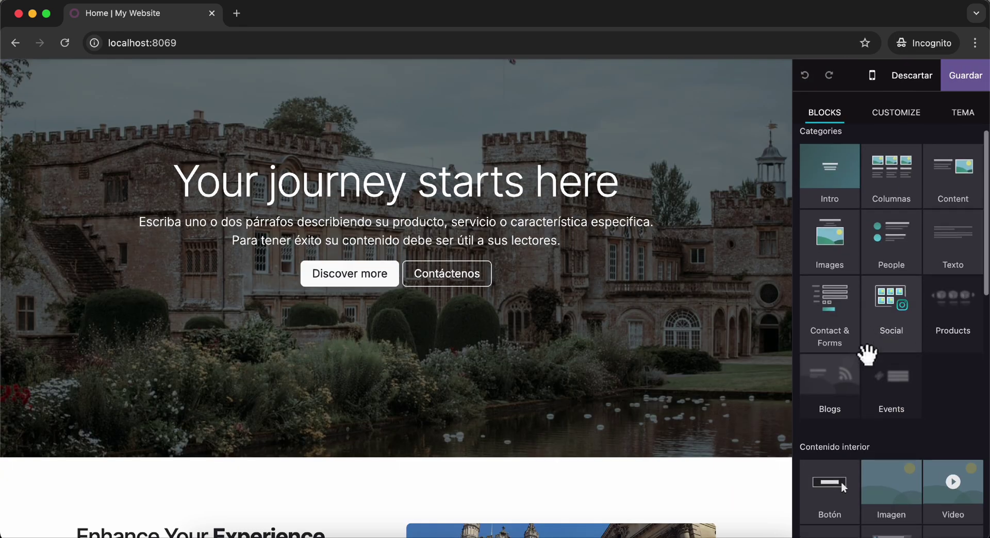
pyautogui.scroll(-6, 868, 355)
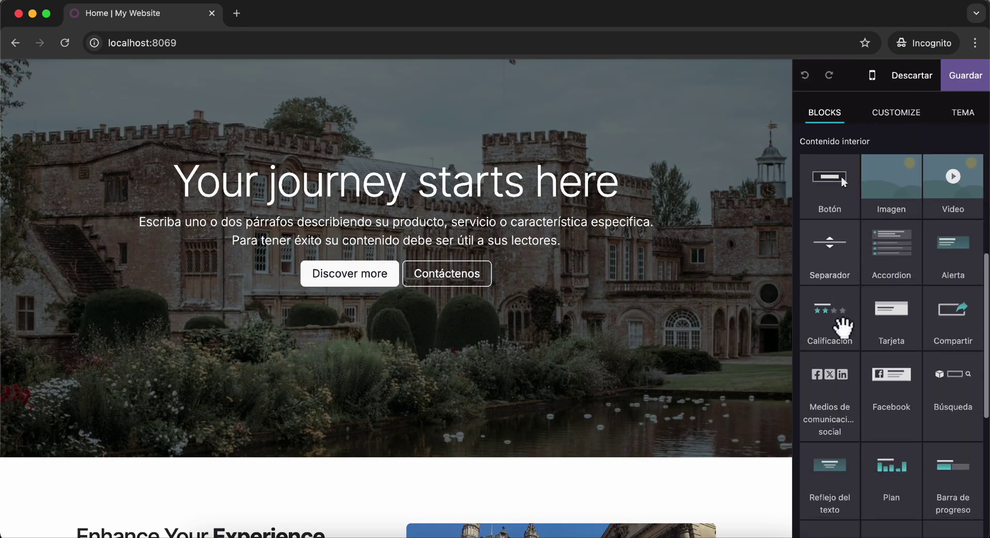
pyautogui.scroll(-1, 830, 401)
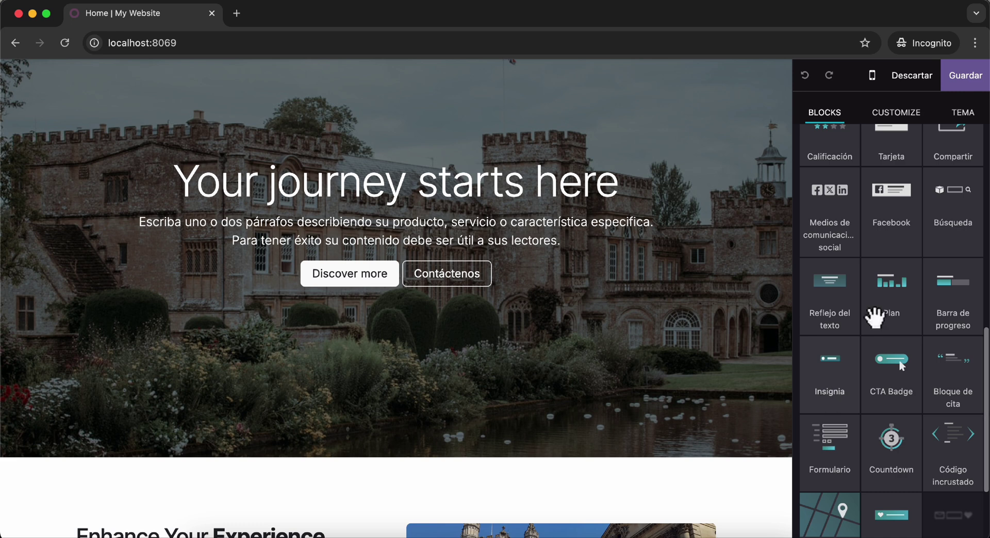
pyautogui.scroll(-1, 868, 304)
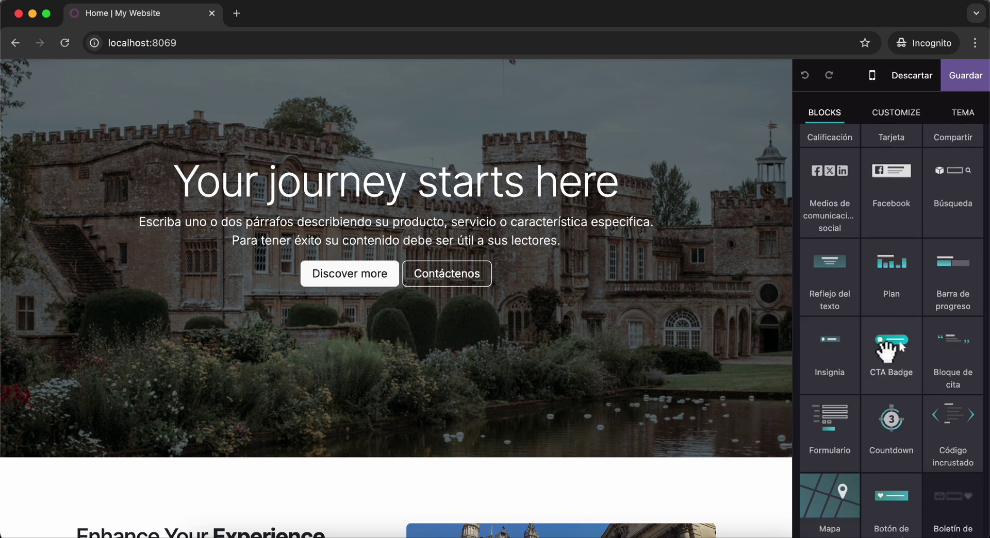
pyautogui.moveTo(879, 347); pyautogui.dragTo(371, 354)
pyautogui.scroll(-3, 371, 354)
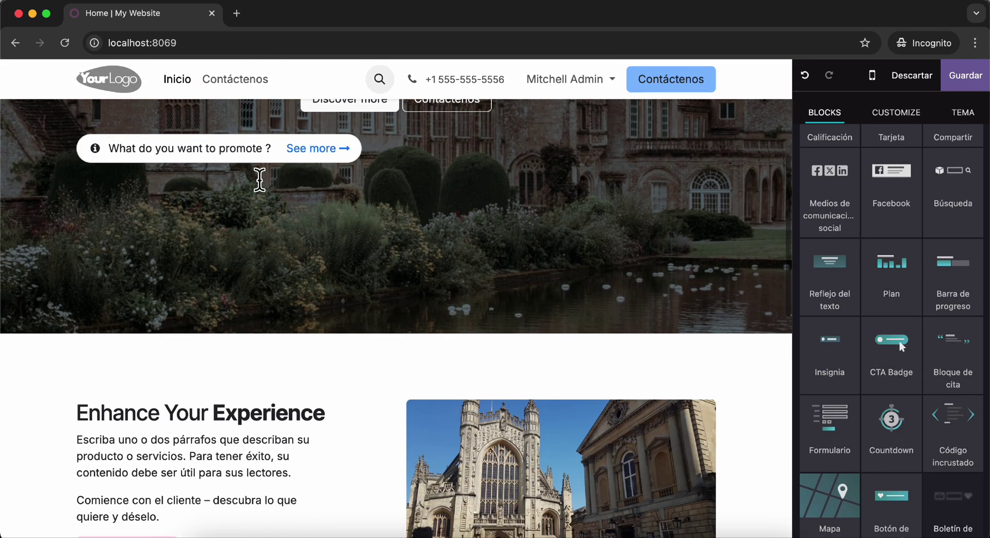
pyautogui.tripleClick(219, 153)
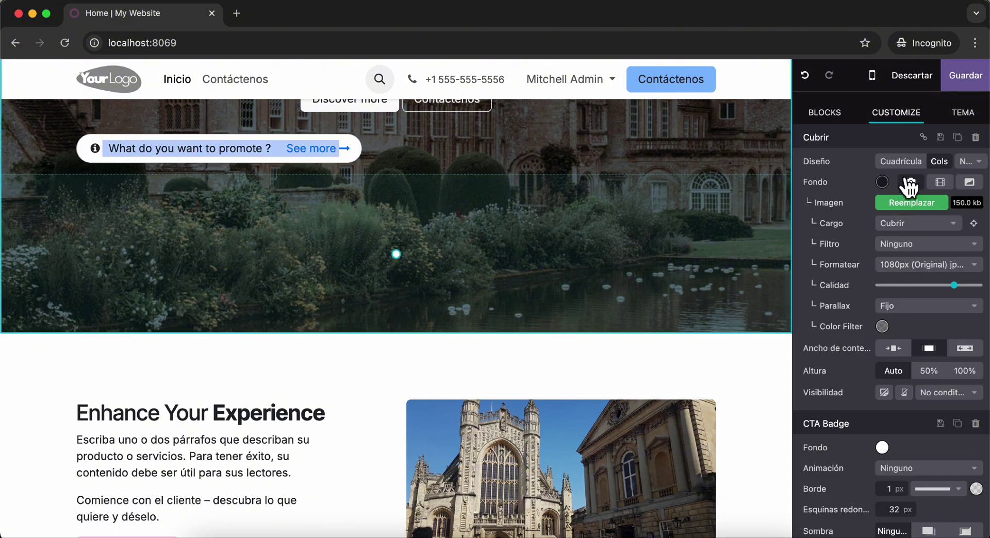
# - Browse the Blocks catalogue and check the Customize panel before returning to Blocks
pyautogui.click(838, 114)
pyautogui.scroll(-1, 875, 369)
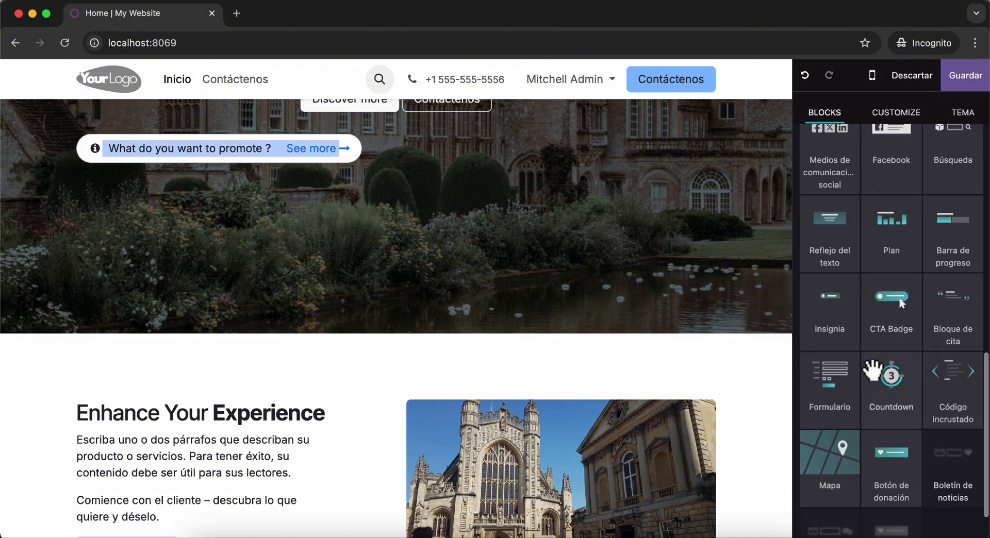
pyautogui.scroll(-1, 872, 370)
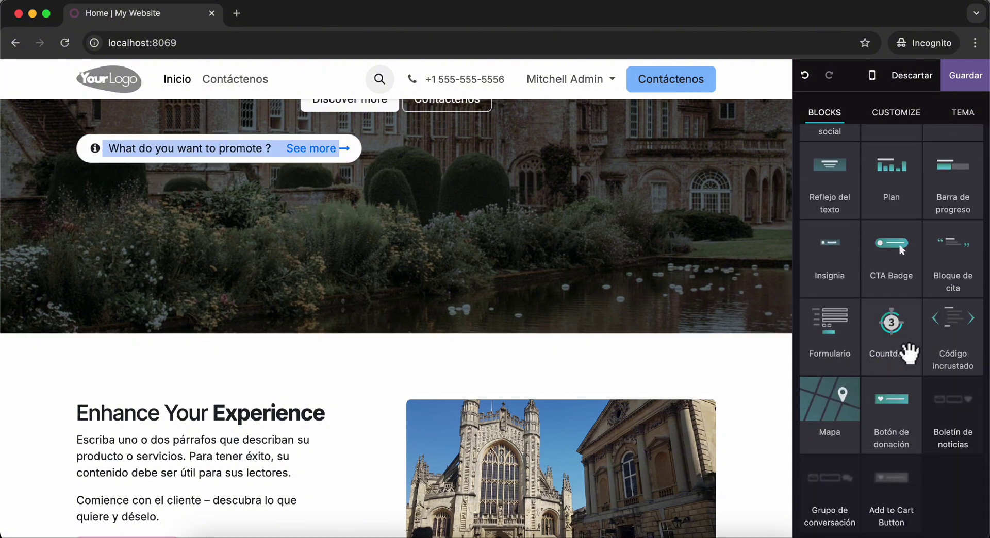
pyautogui.scroll(10, 908, 353)
pyautogui.click(889, 115)
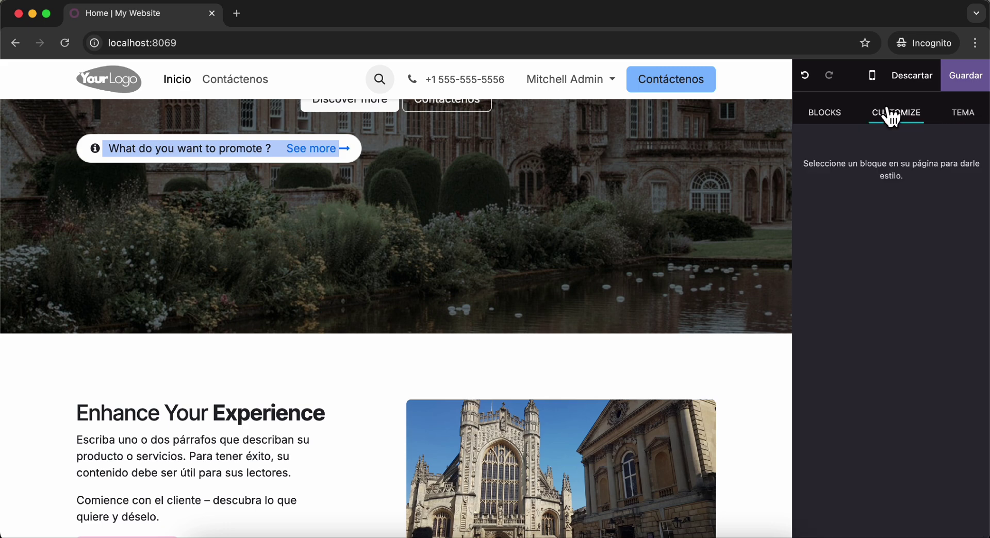
pyautogui.click(831, 117)
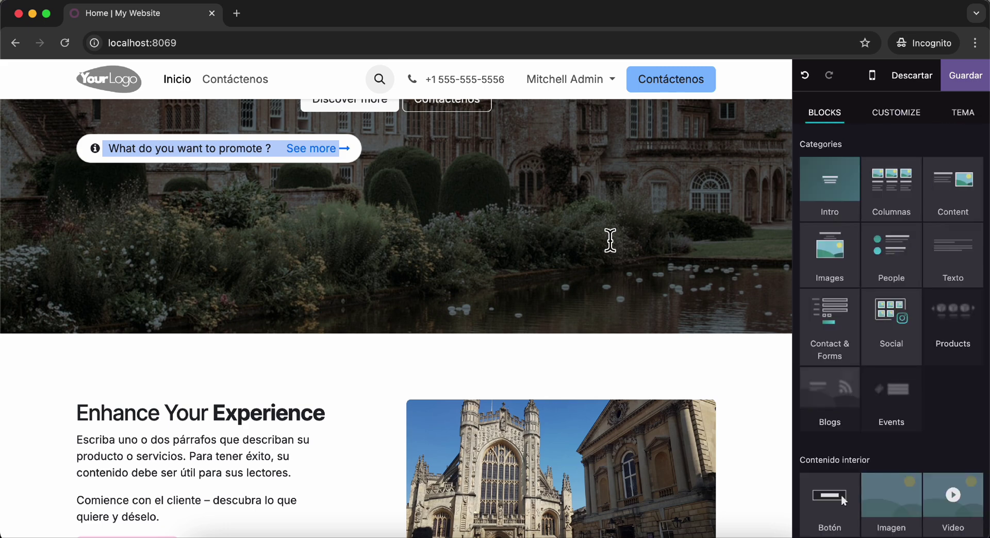
pyautogui.scroll(-15, 331, 398)
# - Search Google for 'odoo 18 relesases' and open the New features of Odoo 18 [Roadmap] post
pyautogui.hotkey('ctrl', 't')
pyautogui.write('odoo ')
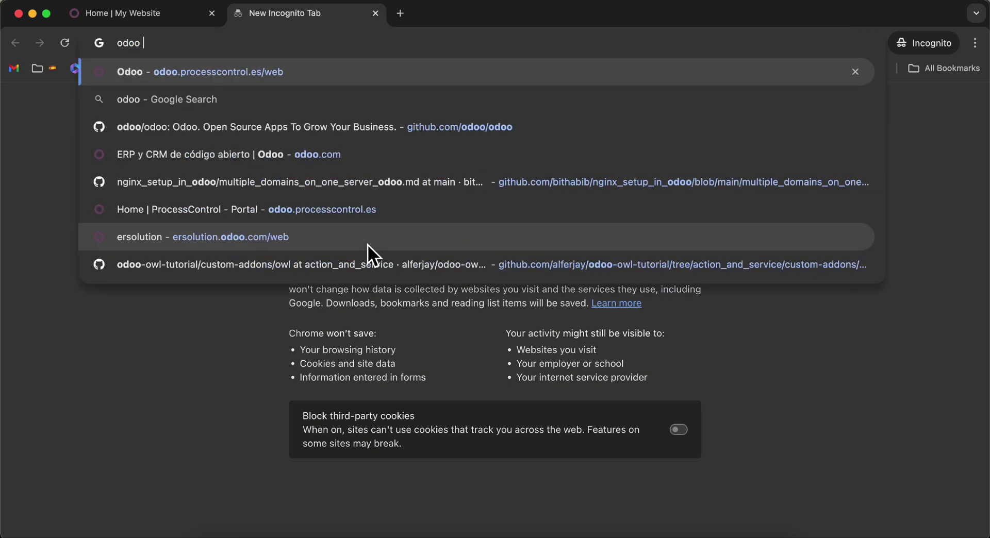
pyautogui.write('18 rele')
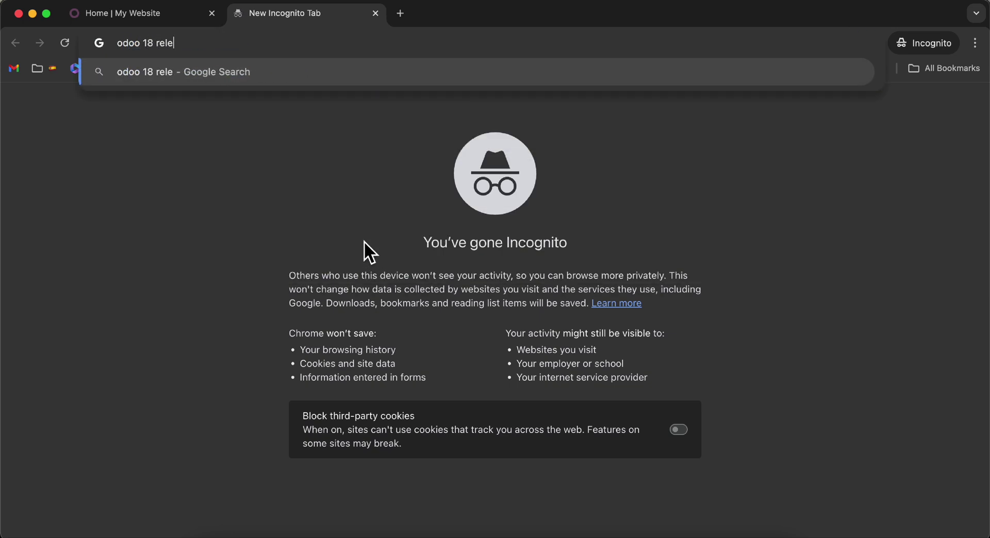
pyautogui.write('sases')
pyautogui.press('Return')
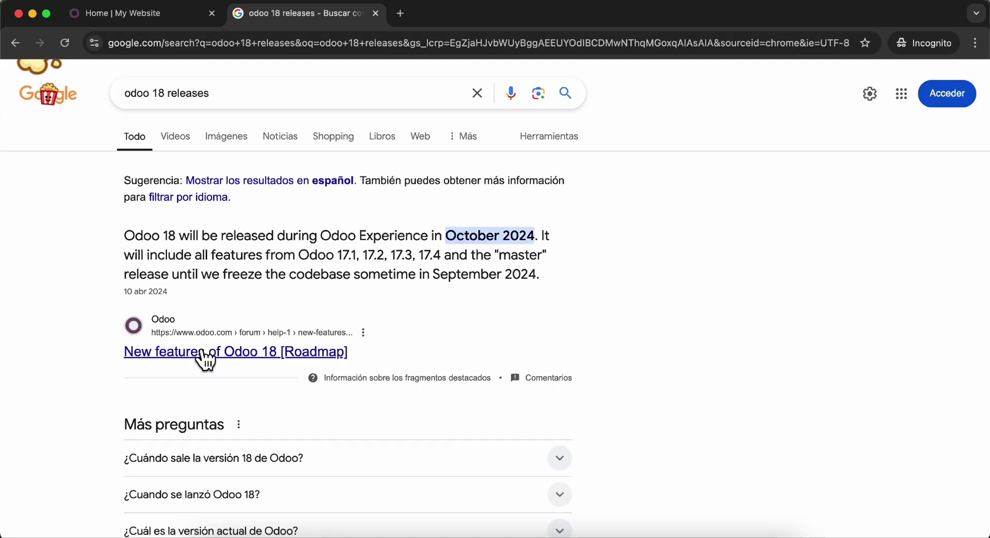
pyautogui.click(205, 360)
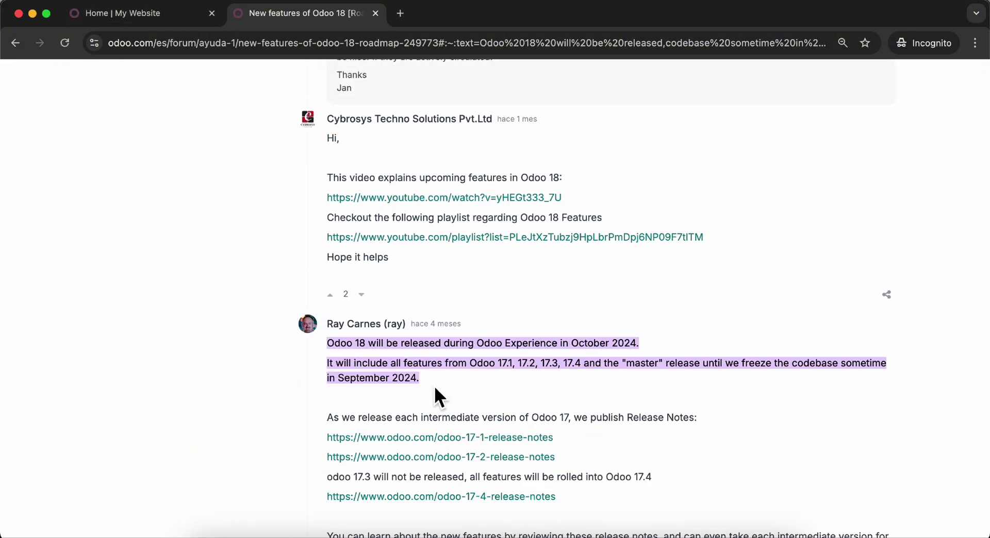
# - Follow the post's link to the Odoo 17.4 release notes
pyautogui.scroll(-4, 431, 402)
pyautogui.scroll(-1, 420, 424)
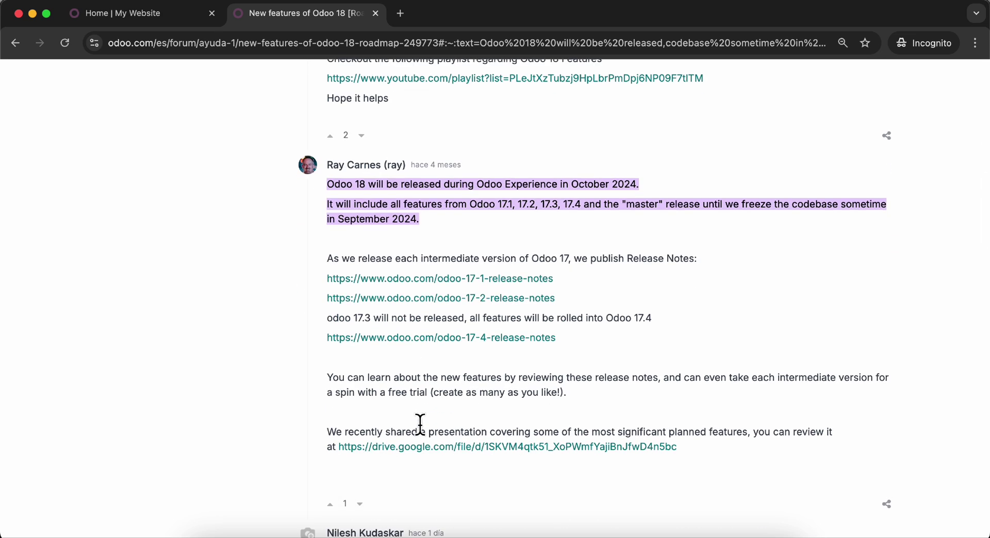
pyautogui.click(463, 338)
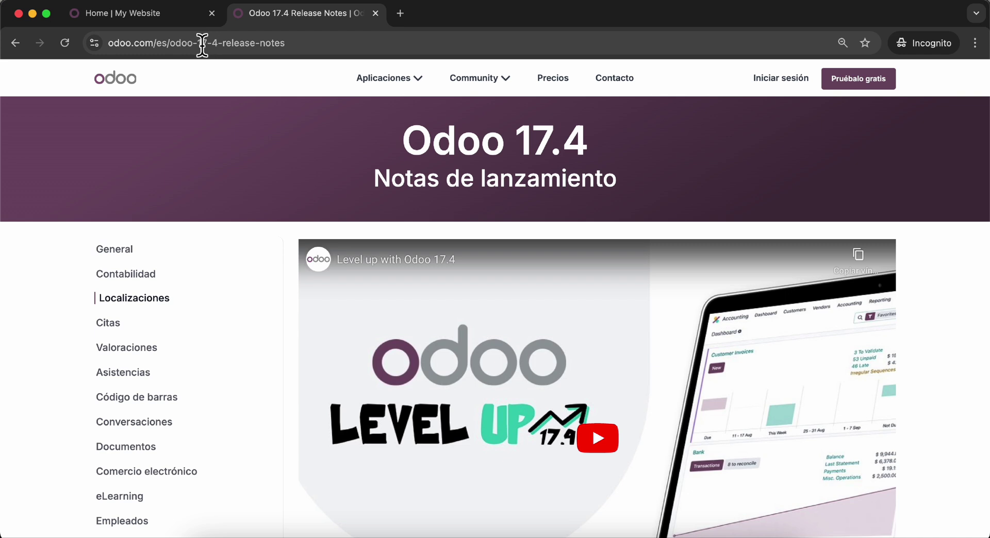
# - Change the release-notes address from 17-4 to 18 and load the odoo-18-release-notes page
pyautogui.doubleClick(202, 43)
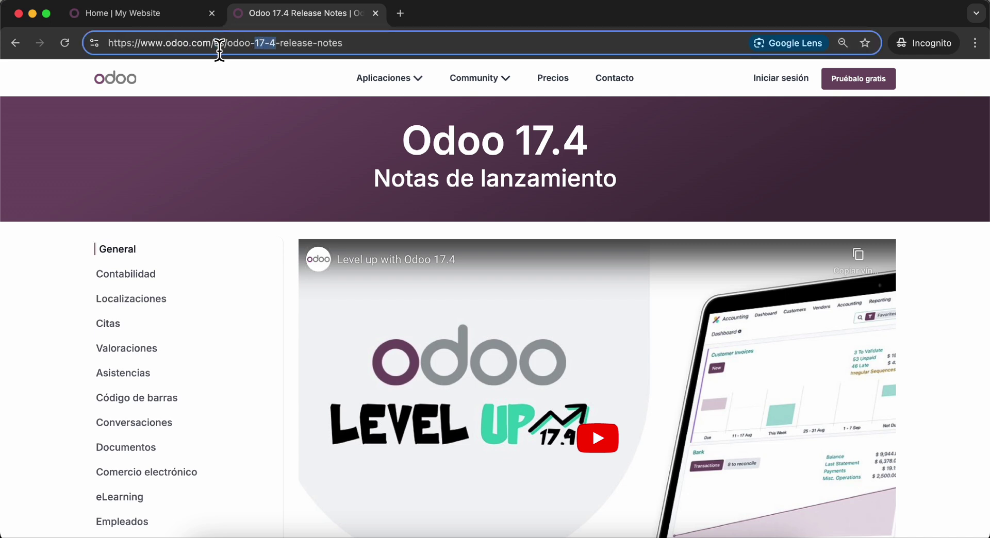
pyautogui.write('18')
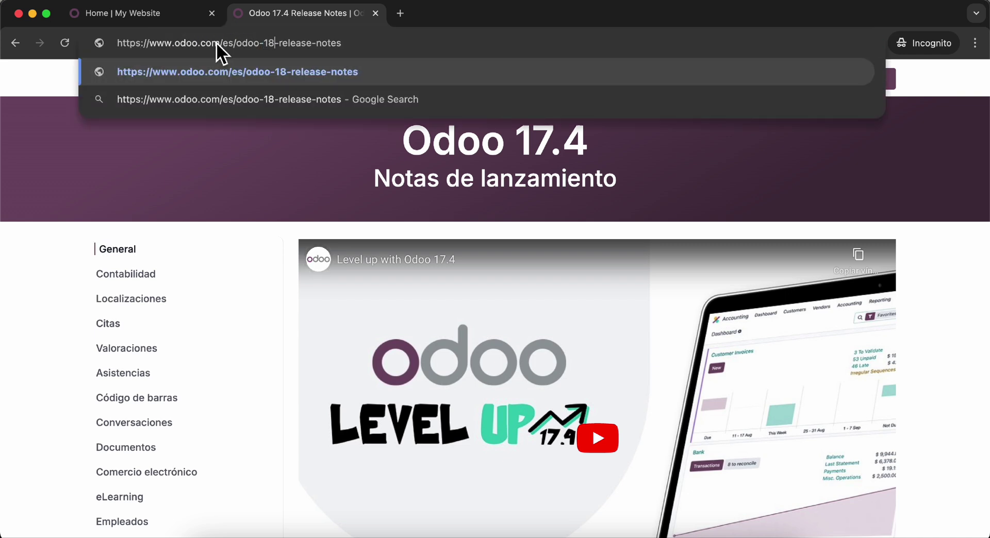
pyautogui.write('0')
pyautogui.press('BackSpace')
pyautogui.write('-')
pyautogui.press('BackSpace')
pyautogui.press('Return')
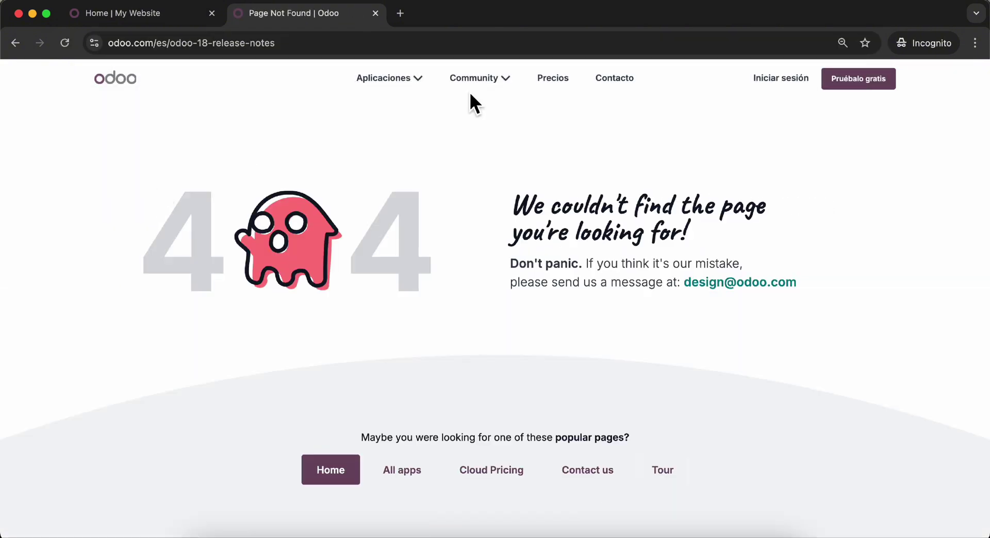
# - Edit the address to odoo-18.0-release-notes and load that page
pyautogui.click(211, 49)
pyautogui.click(211, 50)
pyautogui.write('.0')
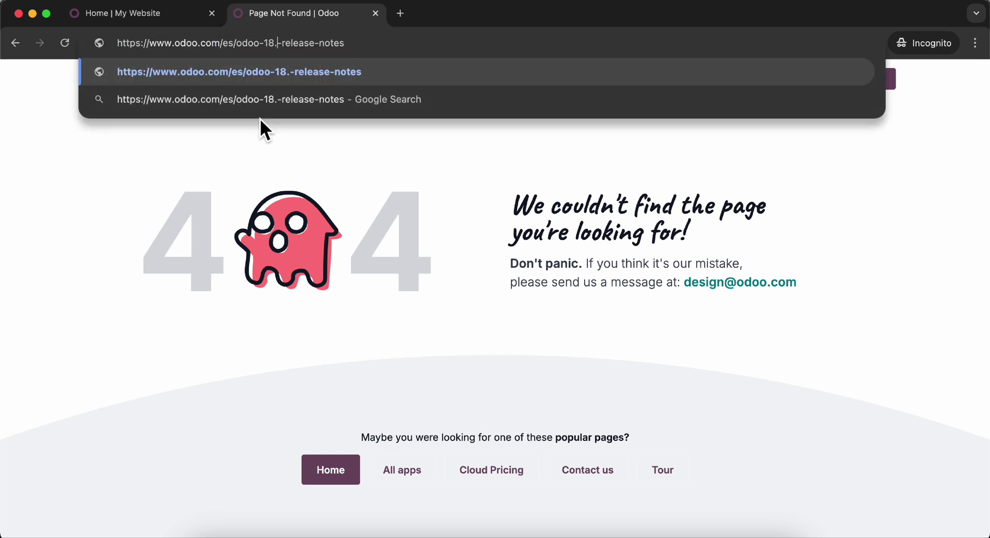
pyautogui.press('Return')
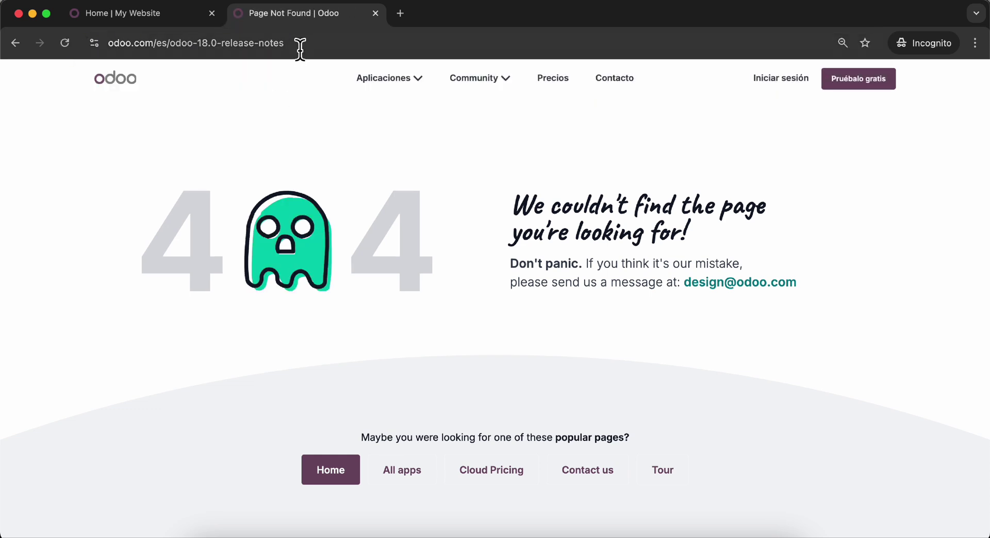
# - Go back to skim the Odoo 17.4 release notes and the Odoo 18 roadmap forum post
pyautogui.click(15, 43)
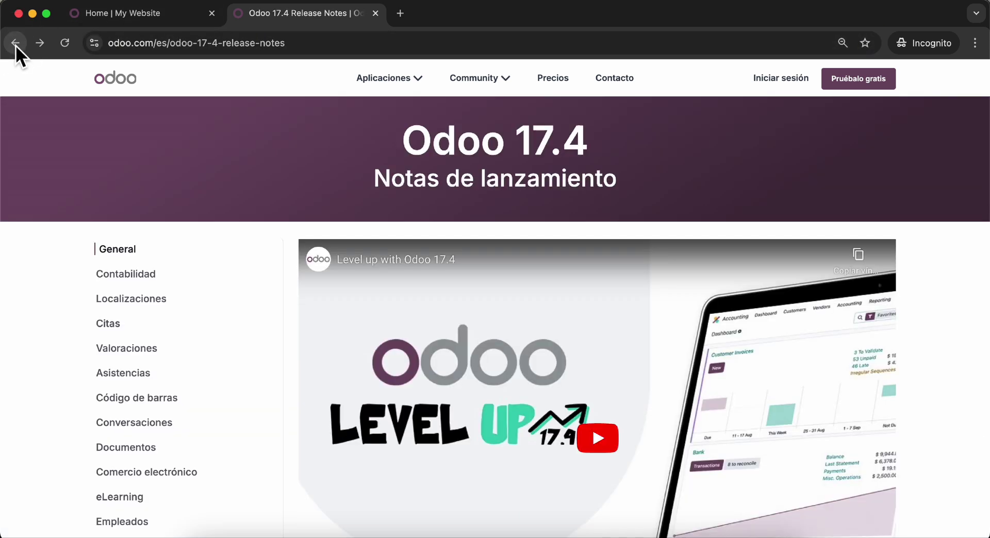
pyautogui.scroll(-3, 82, 188)
pyautogui.scroll(-3, 134, 261)
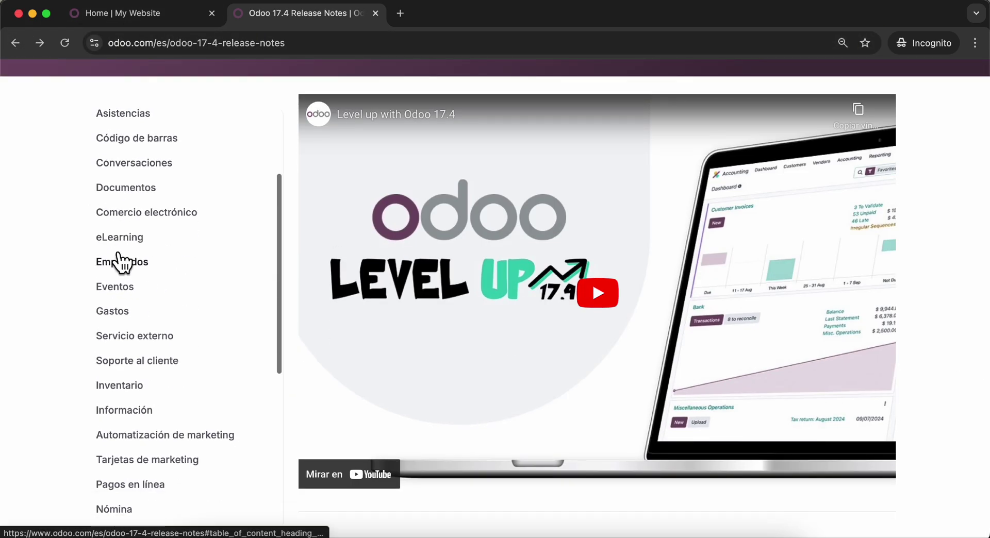
pyautogui.scroll(3, 121, 258)
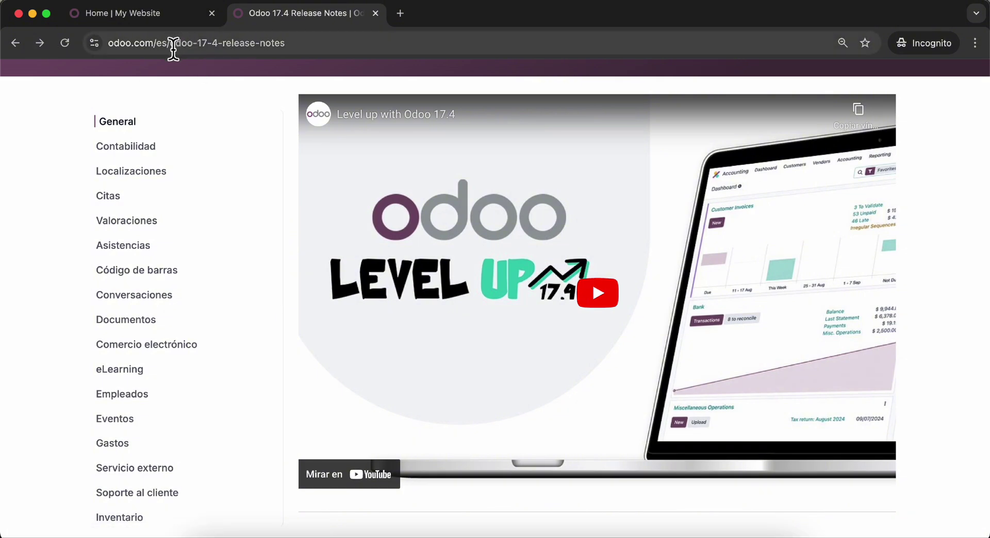
pyautogui.click(16, 49)
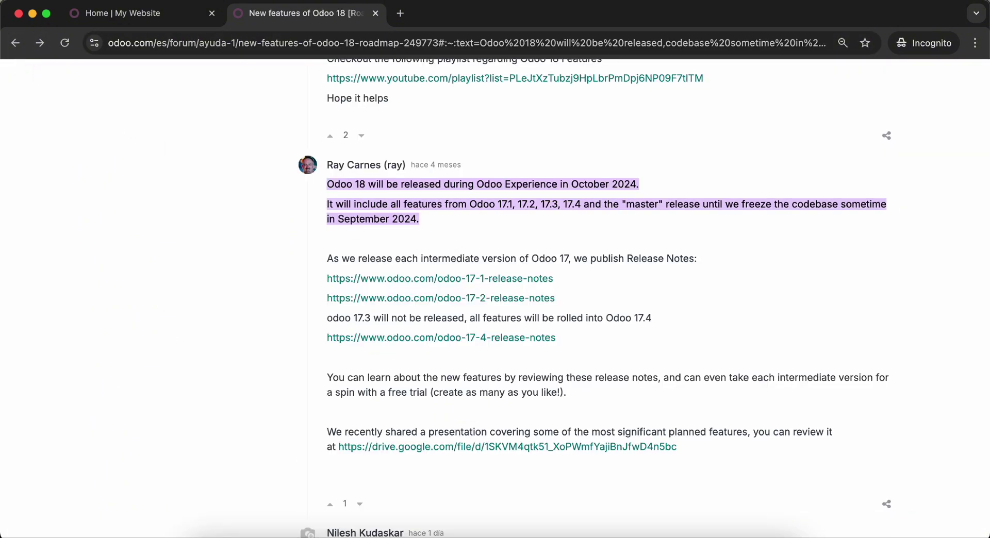
pyautogui.scroll(-3, 237, 309)
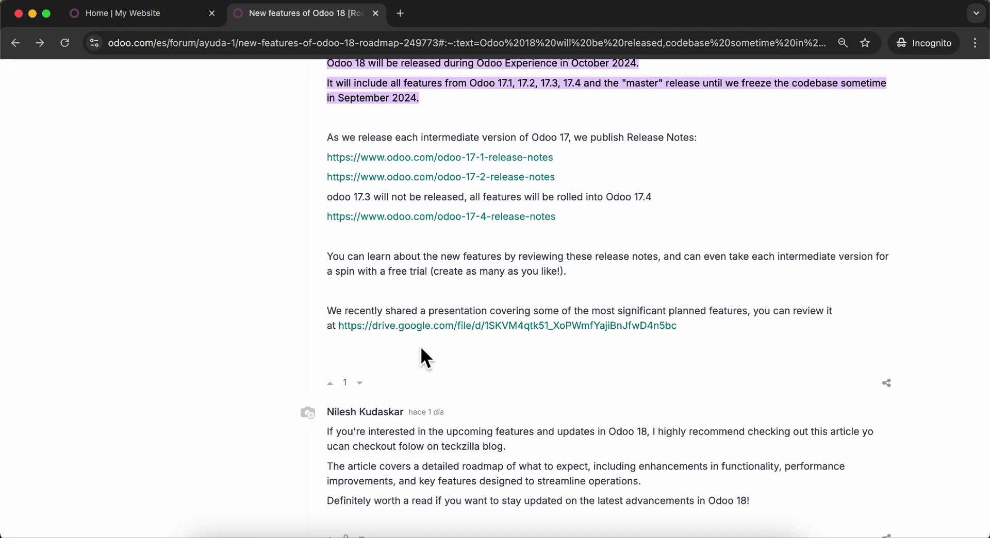
pyautogui.scroll(-8, 421, 349)
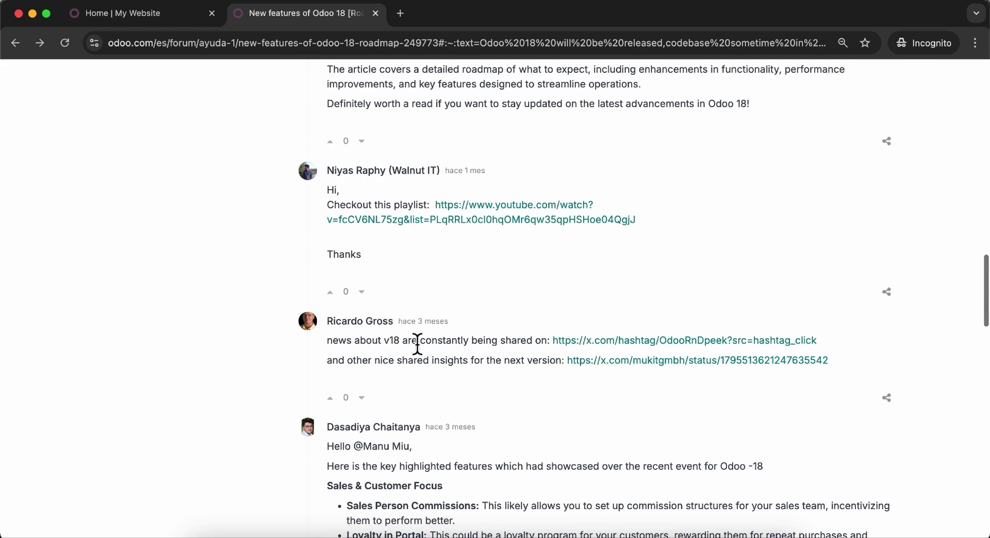
pyautogui.scroll(-2, 417, 348)
pyautogui.scroll(-3, 621, 327)
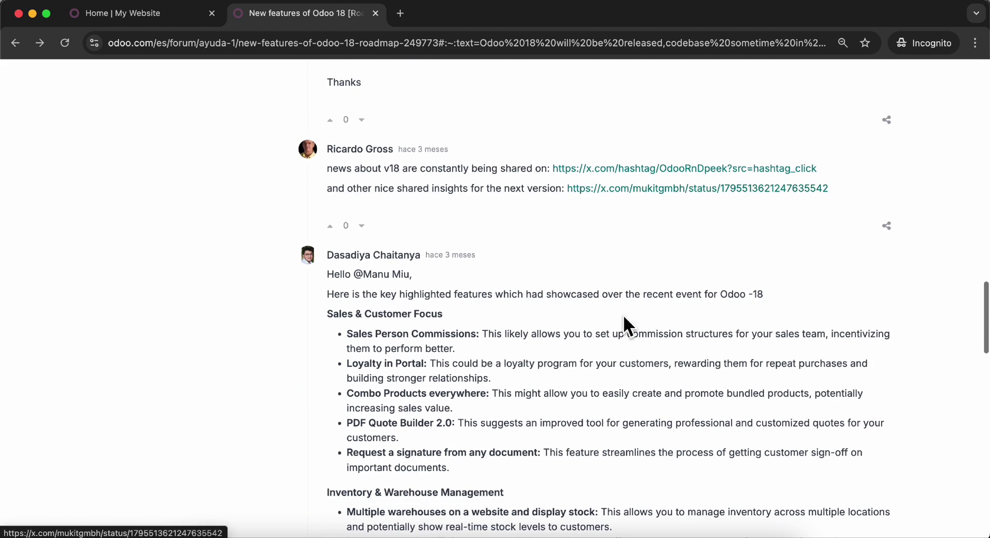
pyautogui.scroll(-4, 622, 324)
pyautogui.scroll(15, 622, 324)
# - Open the Octupus 'Novedades para Odoo 18' article from Google results, then return to the Odoo tab
pyautogui.click(15, 43)
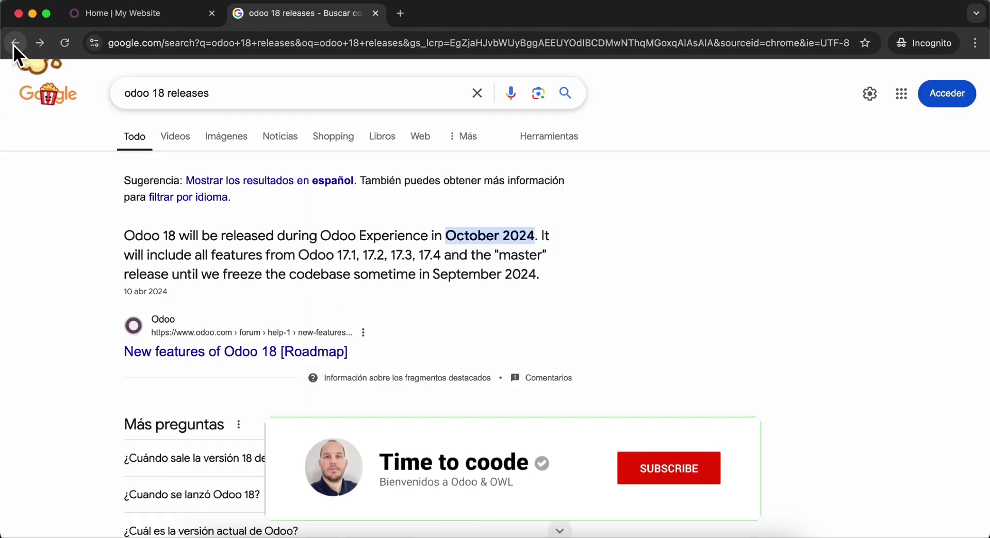
pyautogui.scroll(-7, 126, 361)
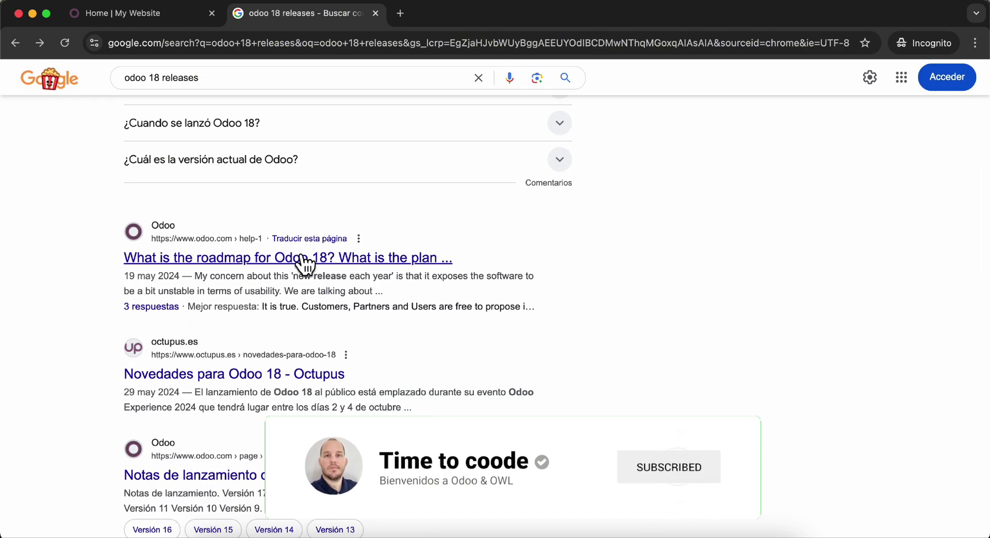
pyautogui.click(290, 378)
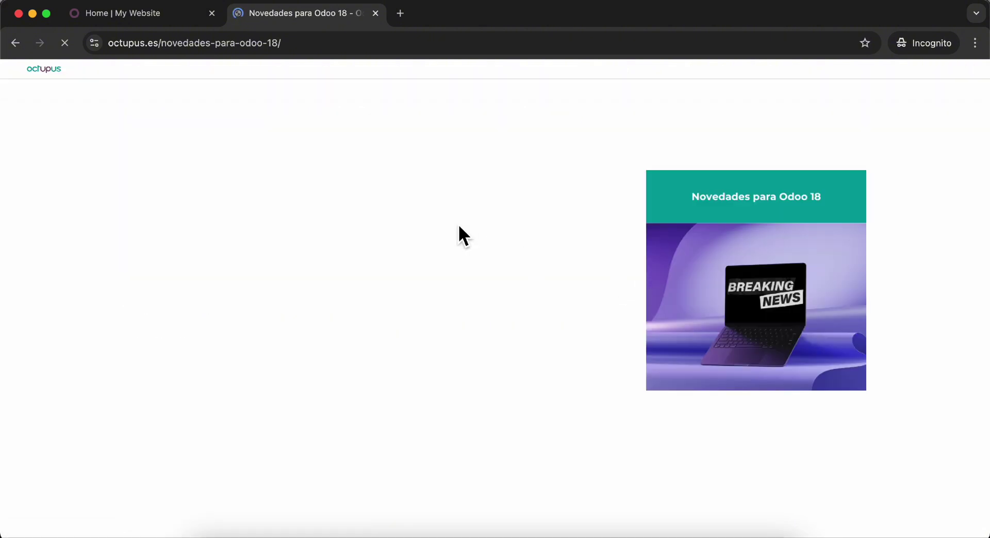
pyautogui.scroll(-10, 443, 309)
pyautogui.scroll(-8, 206, 390)
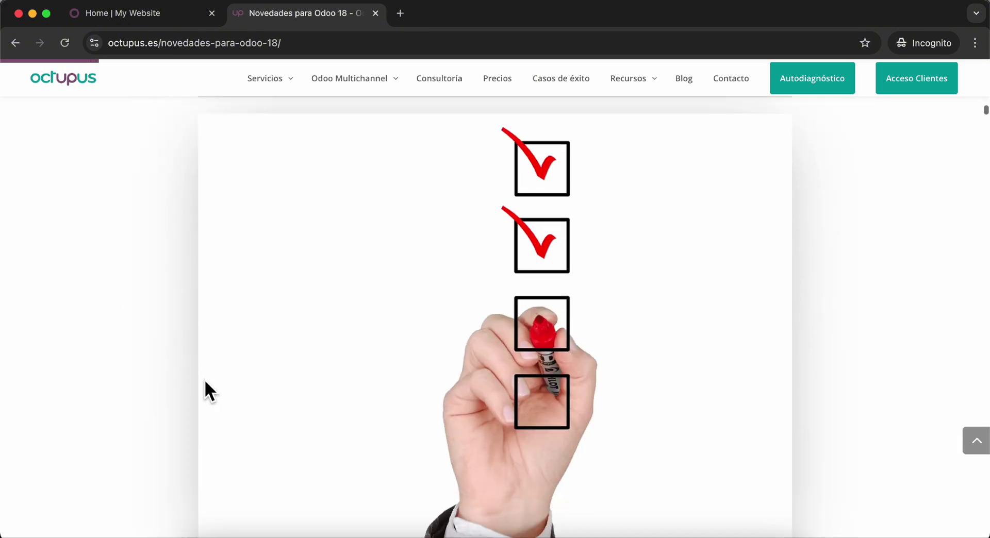
pyautogui.click(181, 17)
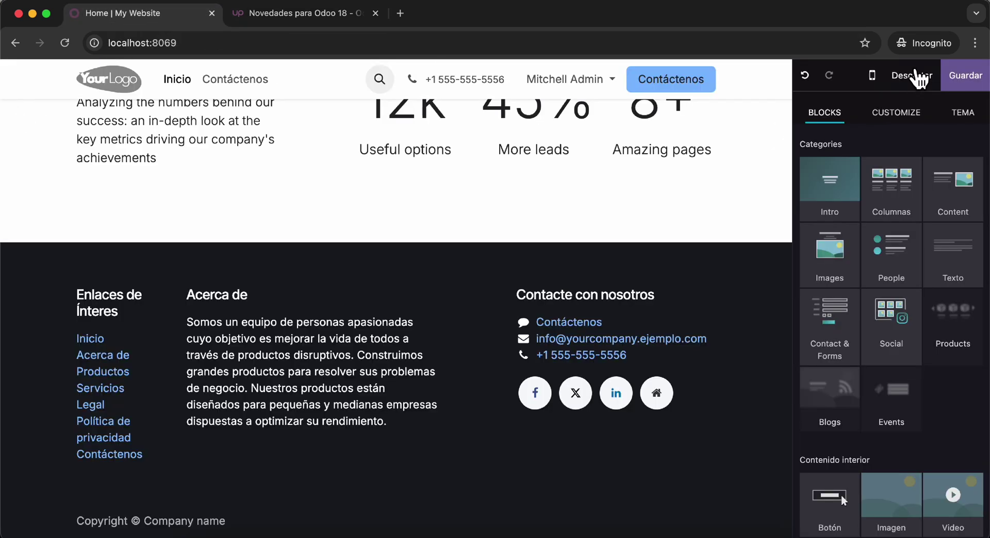
# - Discard the unsaved website edits and open sales order S00026 in Ventas
pyautogui.click(914, 77)
pyautogui.click(322, 346)
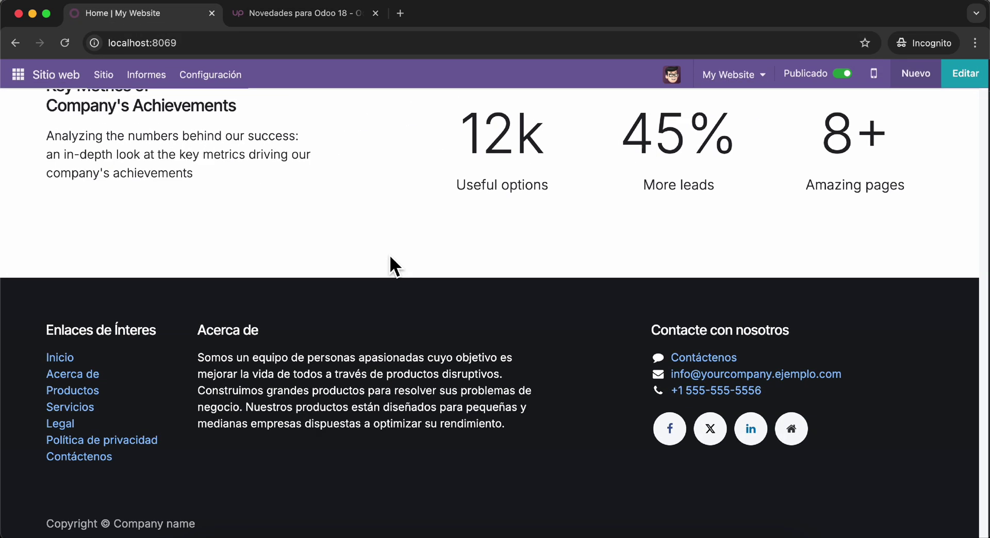
pyautogui.click(18, 75)
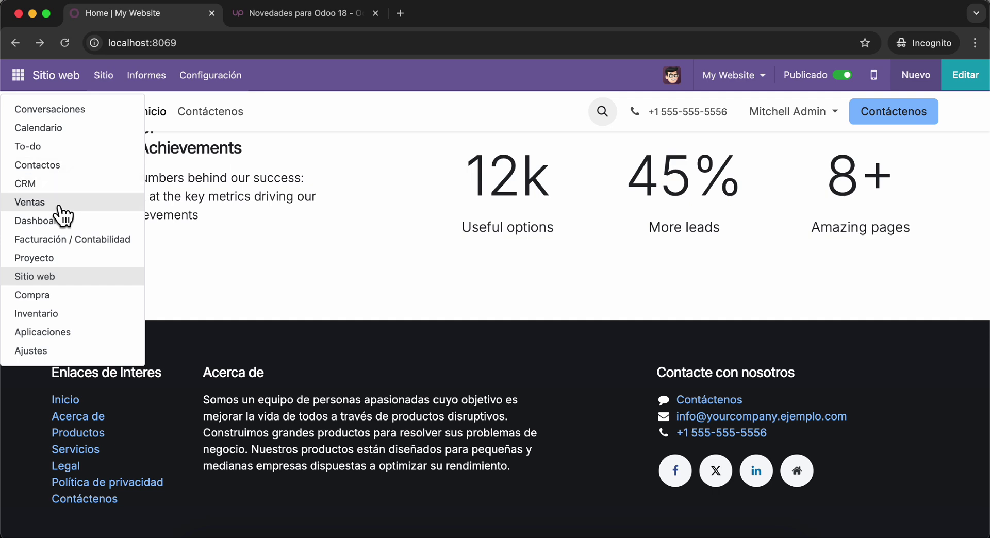
pyautogui.click(59, 206)
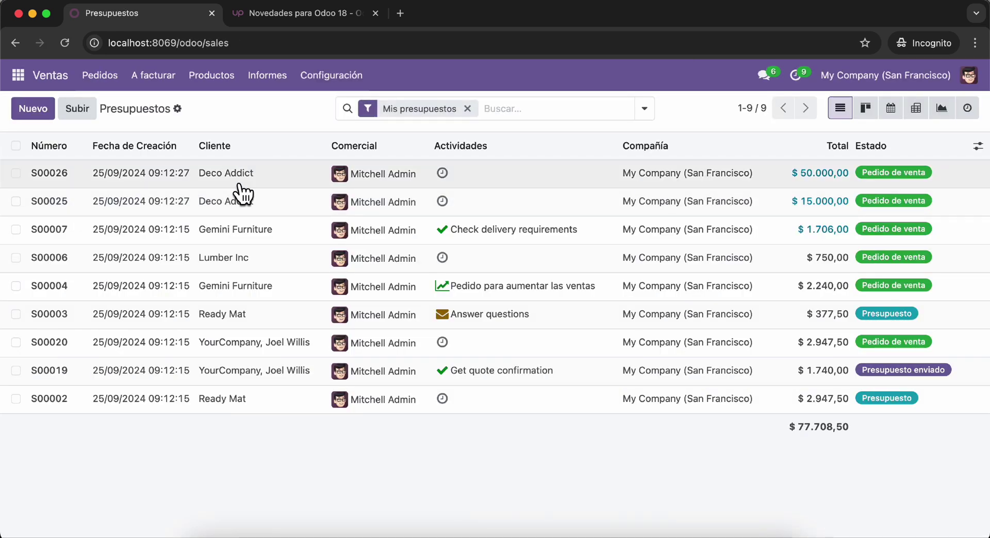
pyautogui.click(242, 192)
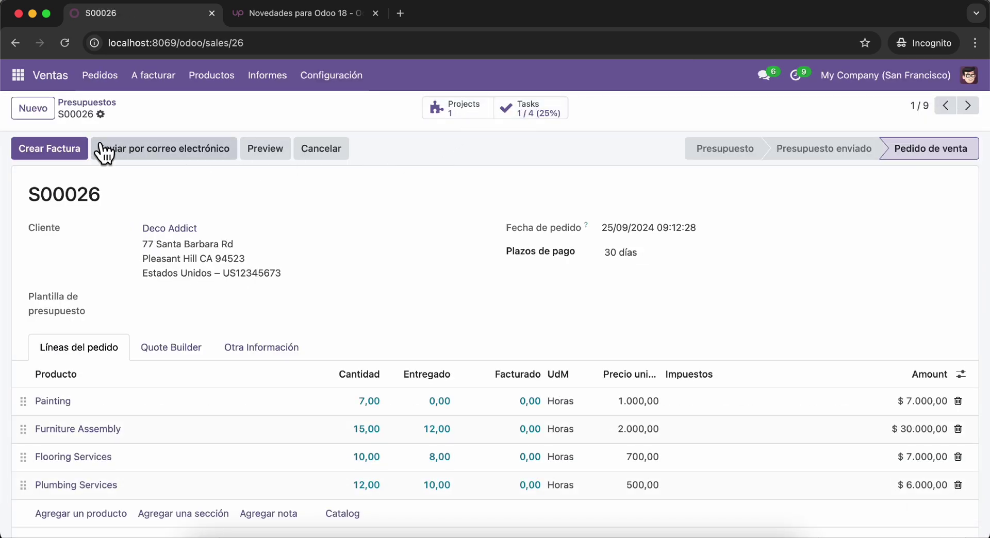
# - Print S00026 as a Presupuesto / Pedido PDF
pyautogui.click(100, 114)
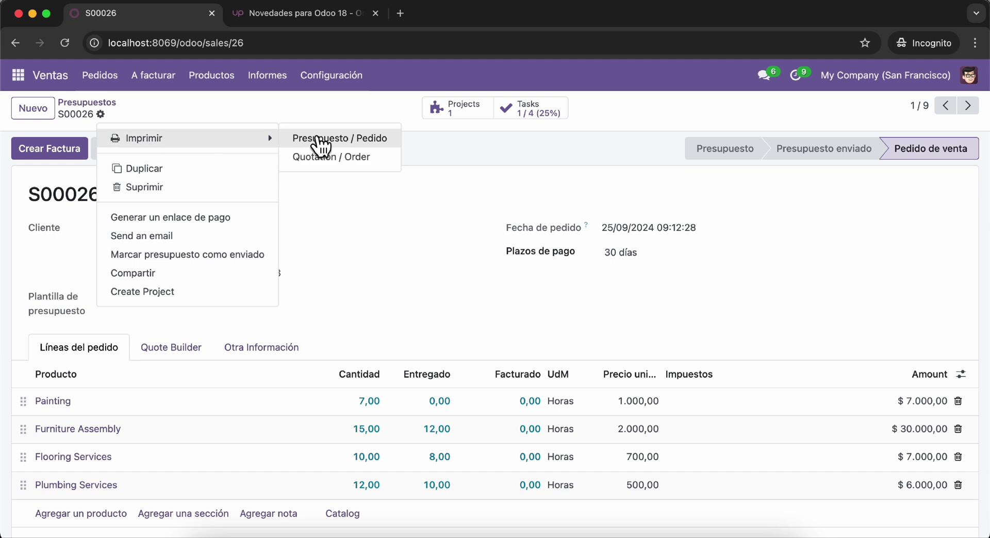
pyautogui.click(318, 146)
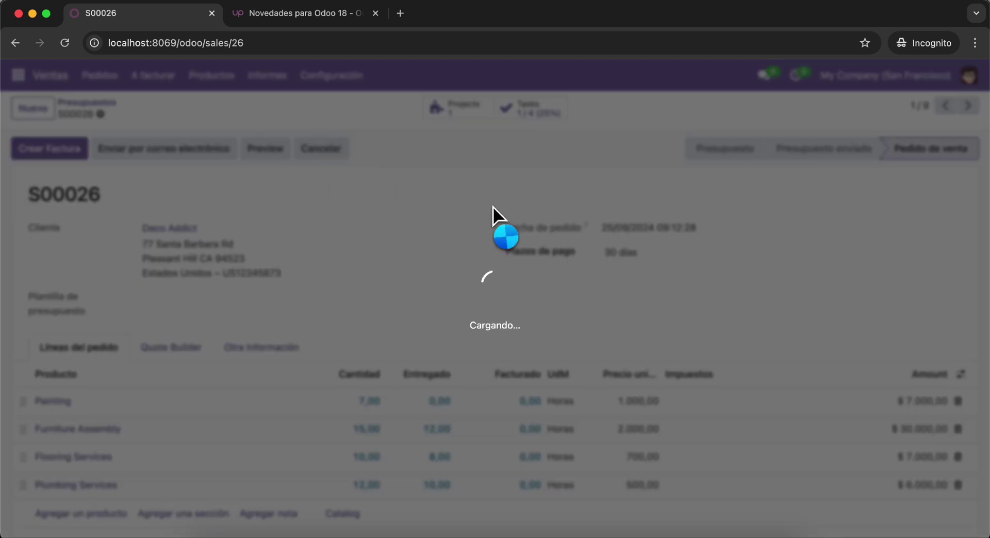
pyautogui.click(308, 10)
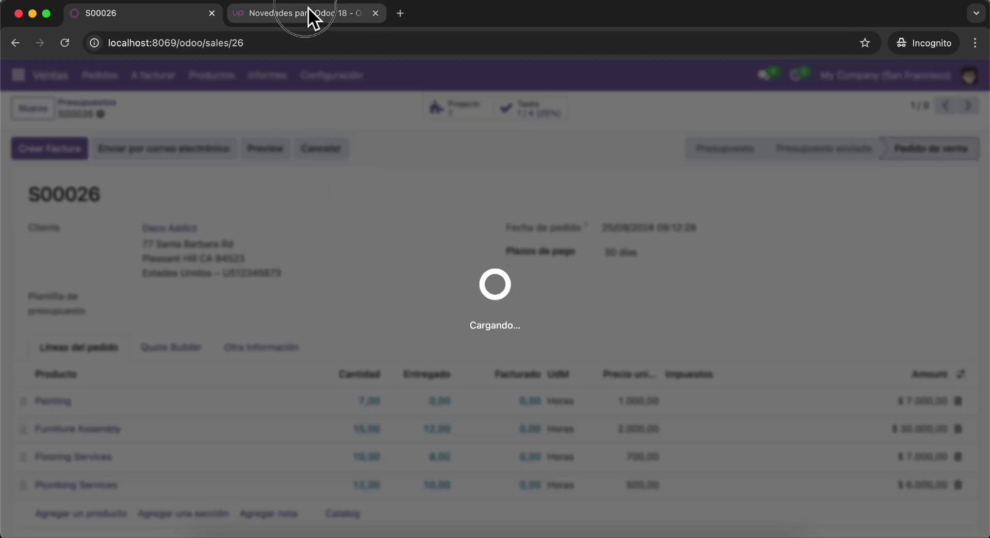
# - Scroll through the article's Comisiones, Cloud Storage, invoice design and Punto de Venta sections
pyautogui.scroll(-8, 252, 331)
pyautogui.scroll(2, 253, 331)
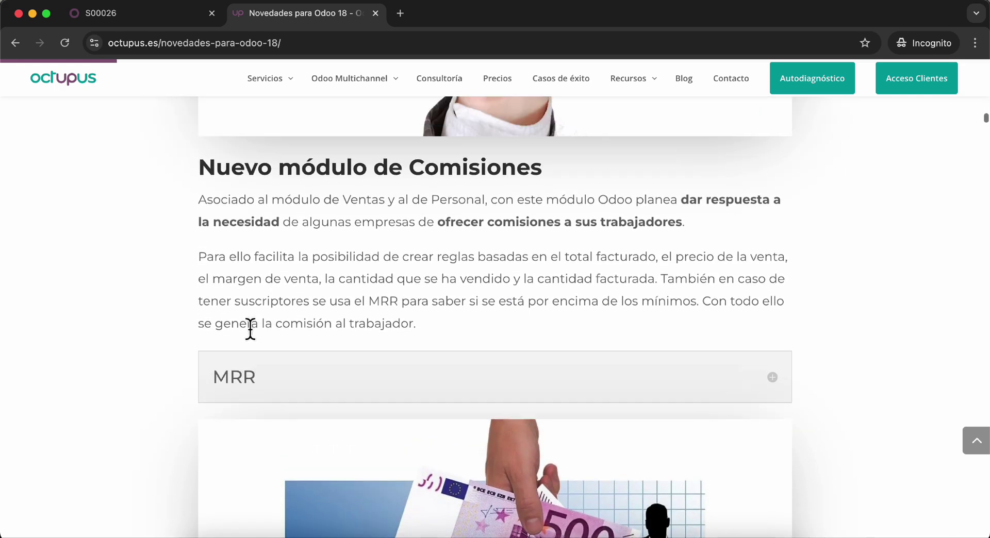
pyautogui.scroll(-15, 260, 257)
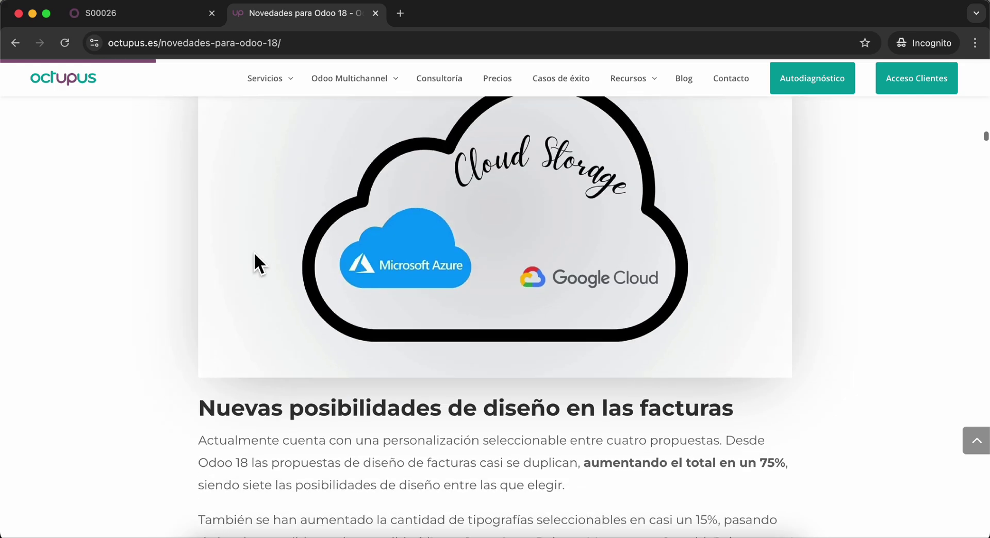
pyautogui.scroll(5, 254, 253)
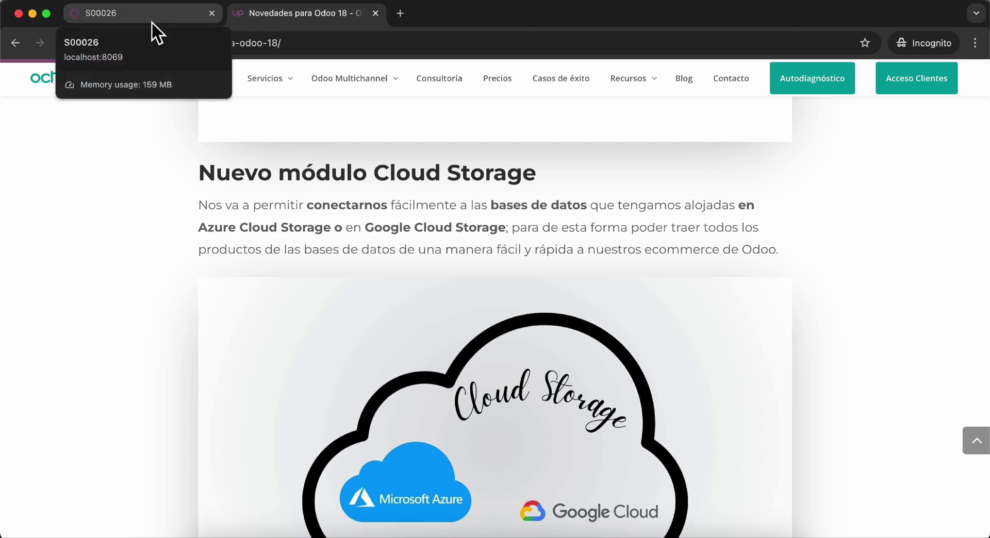
pyautogui.scroll(-9, 320, 307)
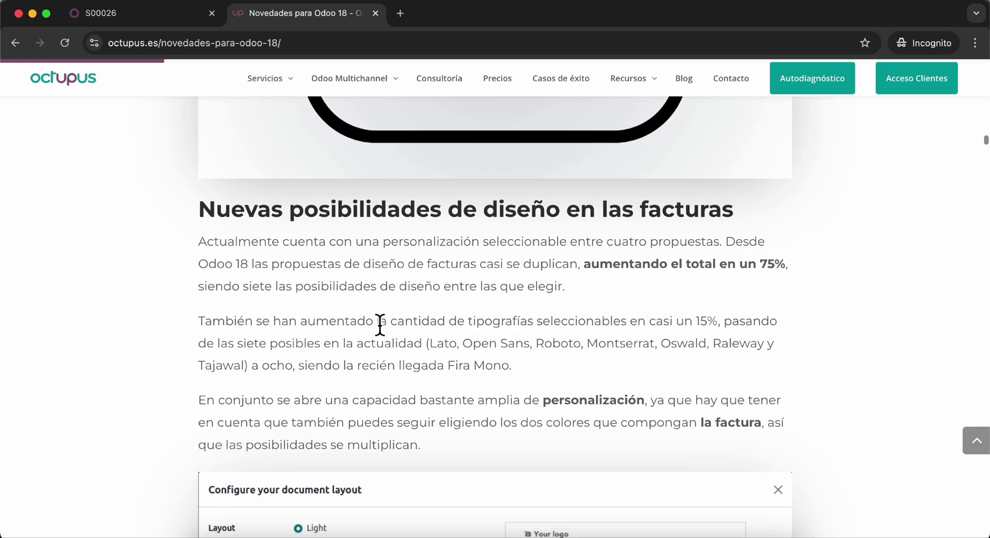
pyautogui.scroll(-5, 520, 357)
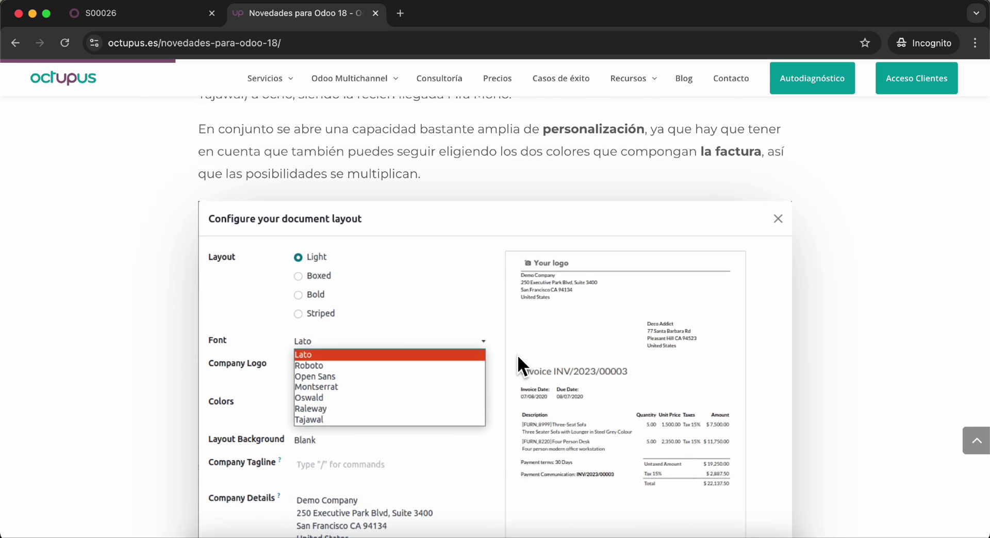
pyautogui.scroll(-7, 518, 355)
pyautogui.scroll(-6, 517, 354)
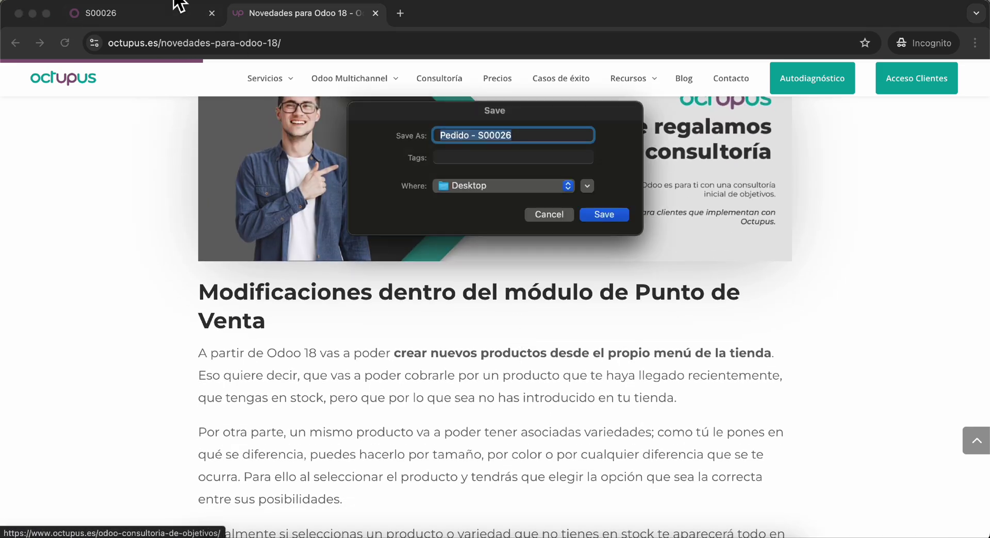
# - Save Pedido - S00026.pdf to the Desktop, open it from Finder to check it, then close it
pyautogui.click(601, 215)
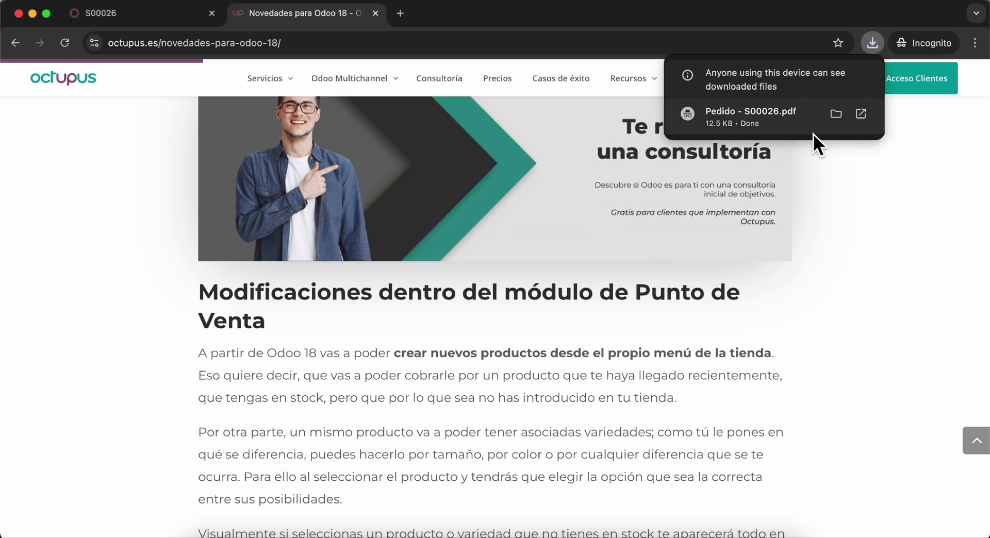
pyautogui.click(835, 113)
pyautogui.click(427, 146)
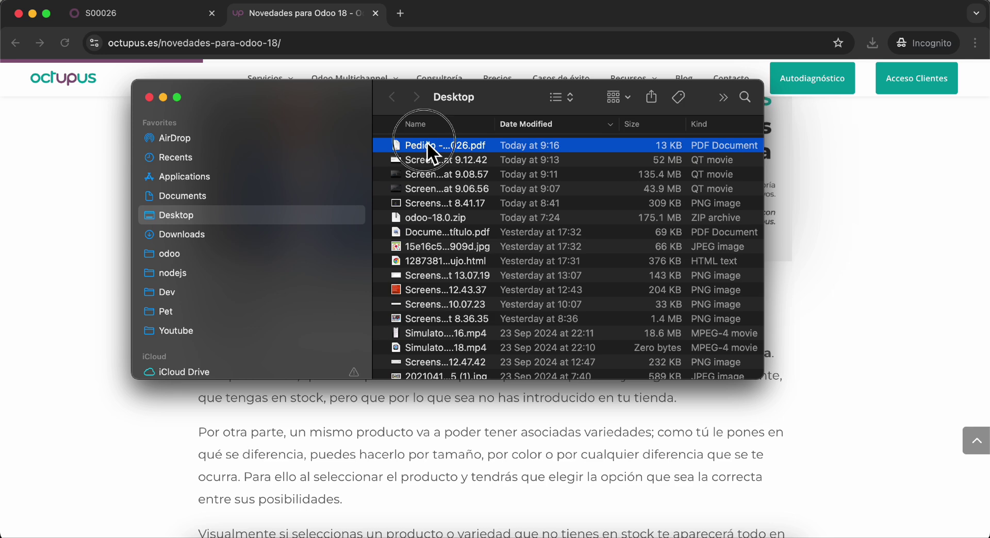
pyautogui.doubleClick(427, 145)
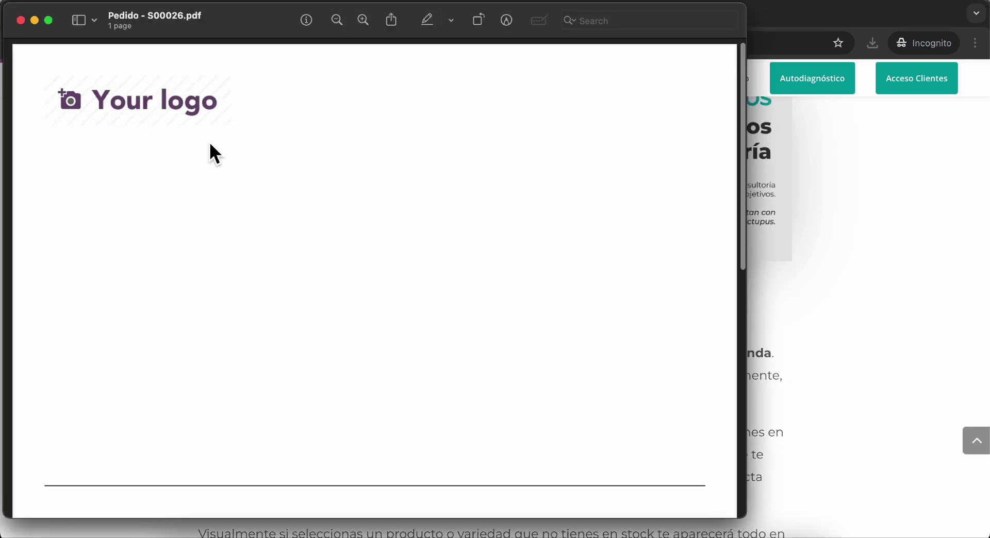
pyautogui.scroll(-5, 210, 145)
pyautogui.scroll(8, 210, 144)
pyautogui.press('super+w')
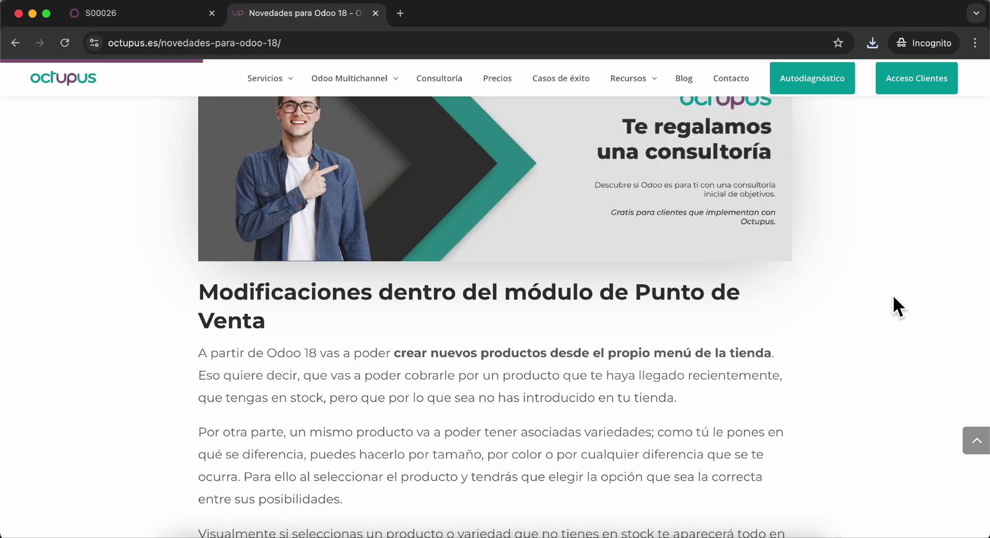
# - Return to order S00026 and go back to the Presupuestos quotations list
pyautogui.click(160, 13)
pyautogui.click(18, 76)
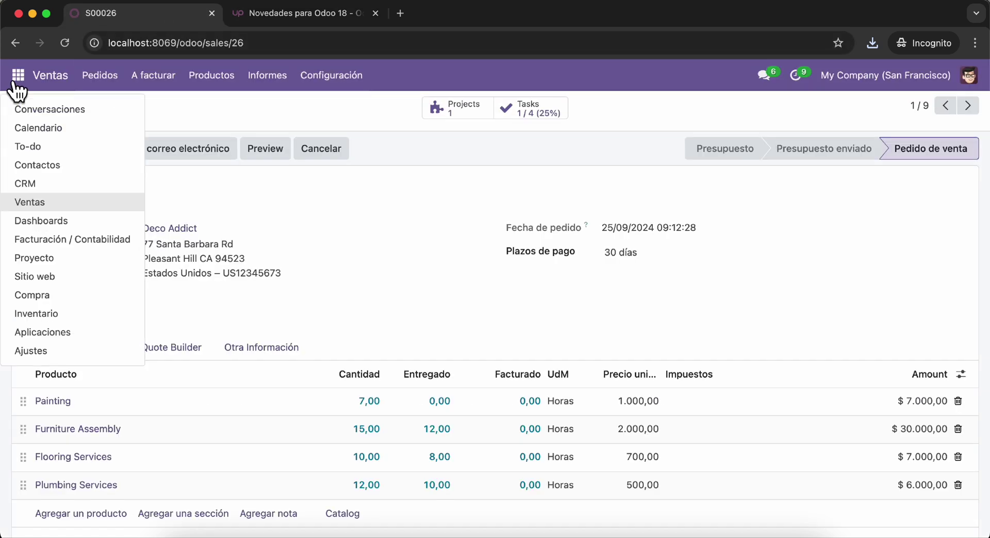
pyautogui.click(481, 256)
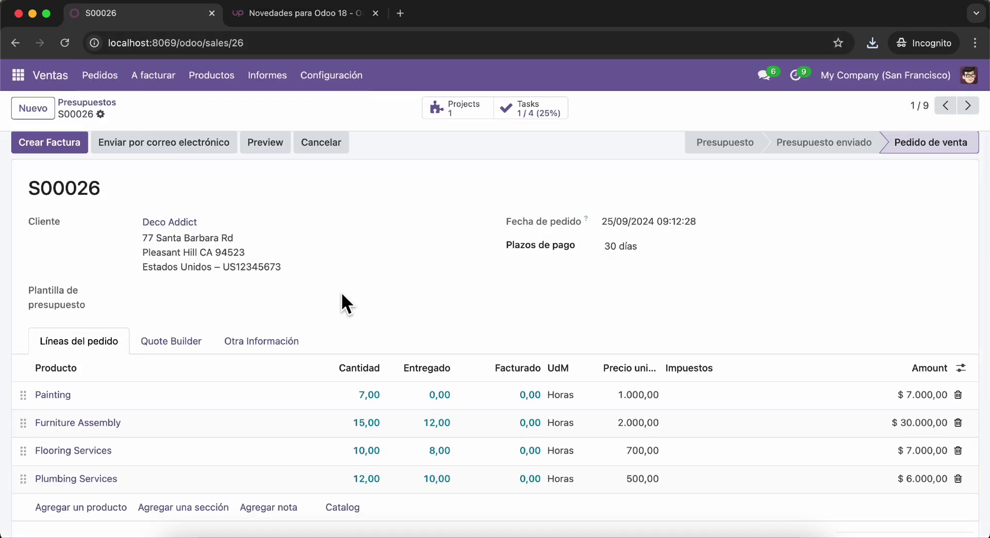
pyautogui.scroll(-5, 342, 294)
pyautogui.scroll(5, 341, 295)
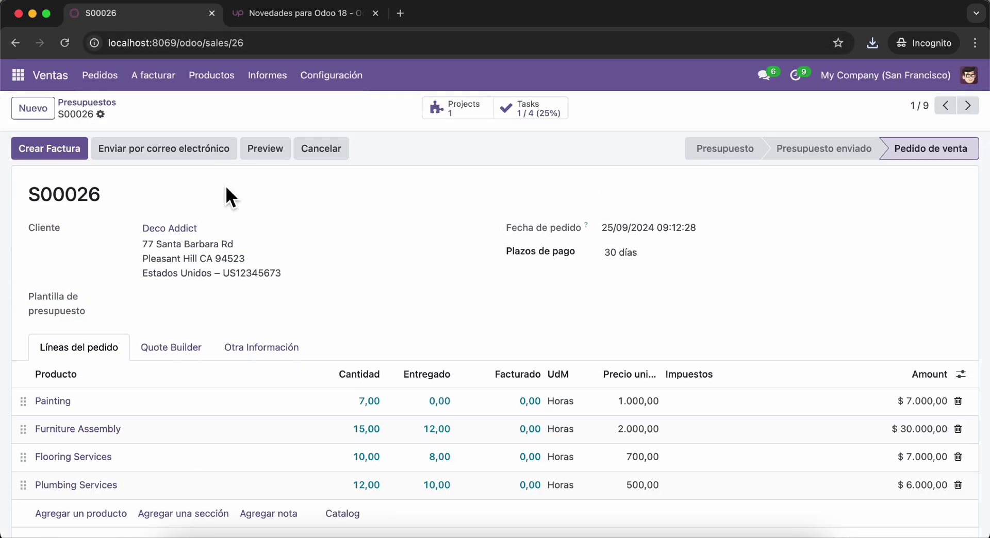
pyautogui.click(106, 102)
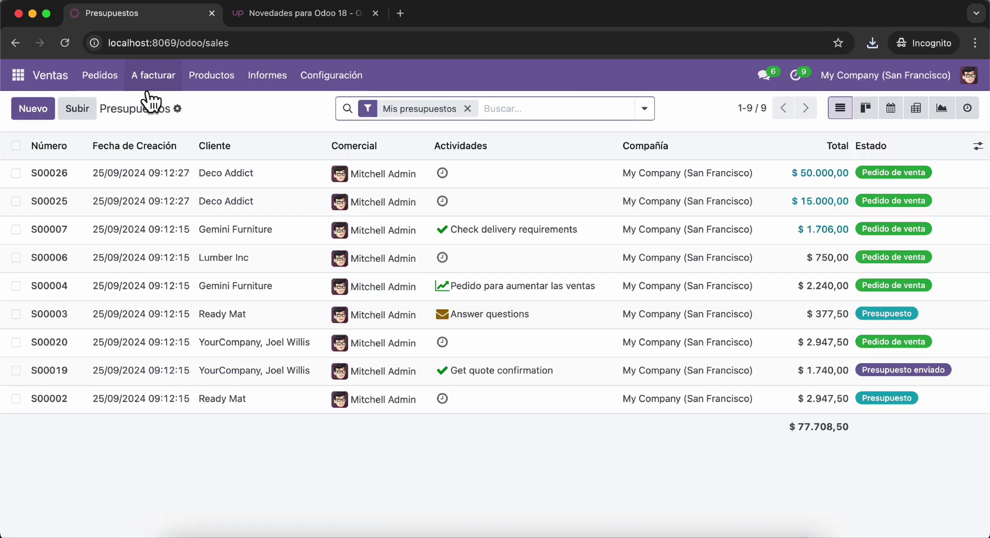
pyautogui.doubleClick(208, 44)
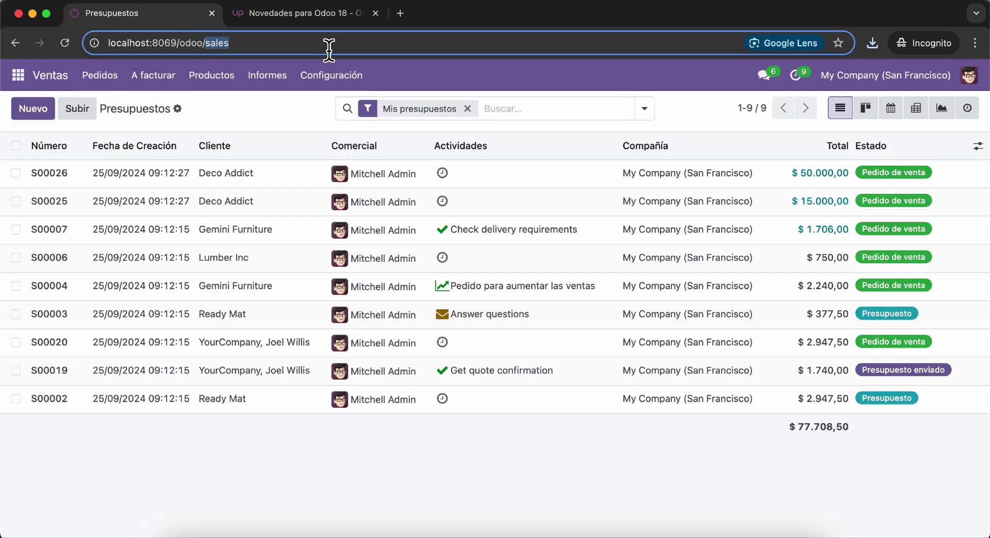
pyautogui.click(234, 114)
# - Show the Pedidos a Facturar list, then the Productos catalogue of 47 items
pyautogui.click(162, 87)
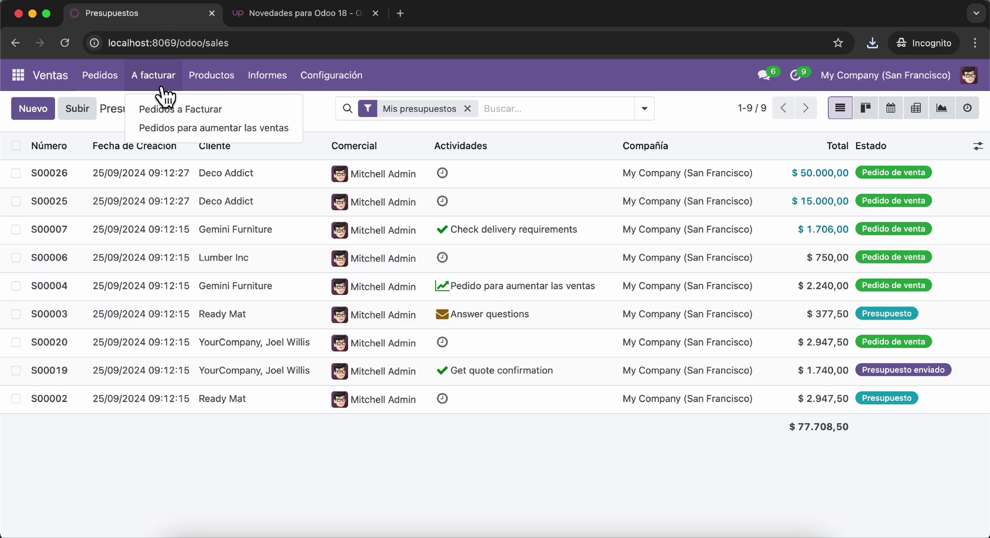
pyautogui.click(183, 109)
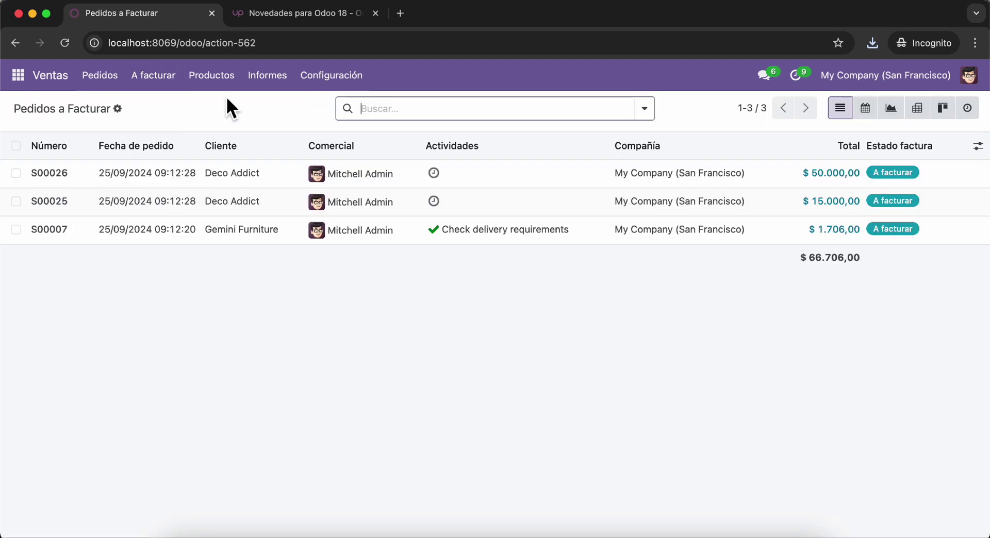
pyautogui.click(217, 80)
pyautogui.click(241, 108)
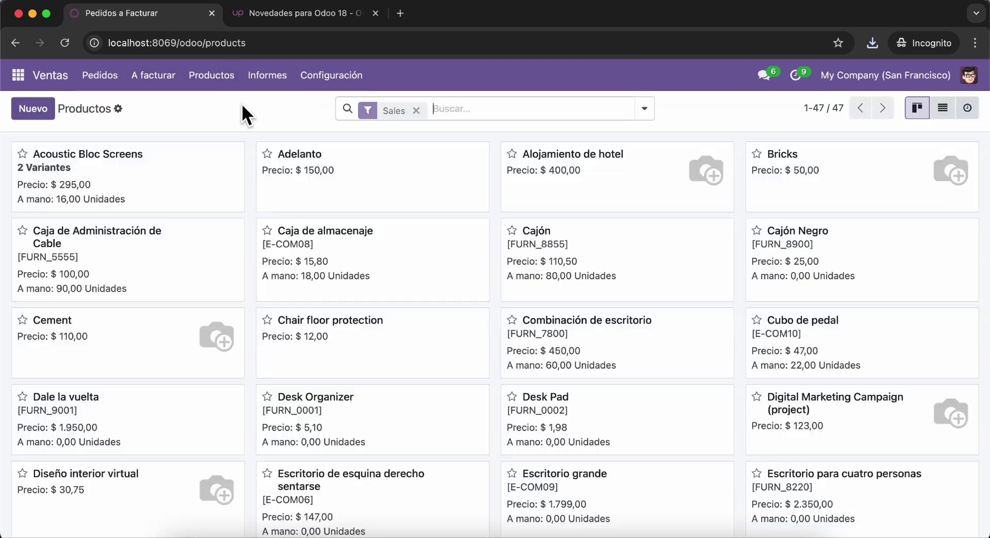
pyautogui.click(18, 75)
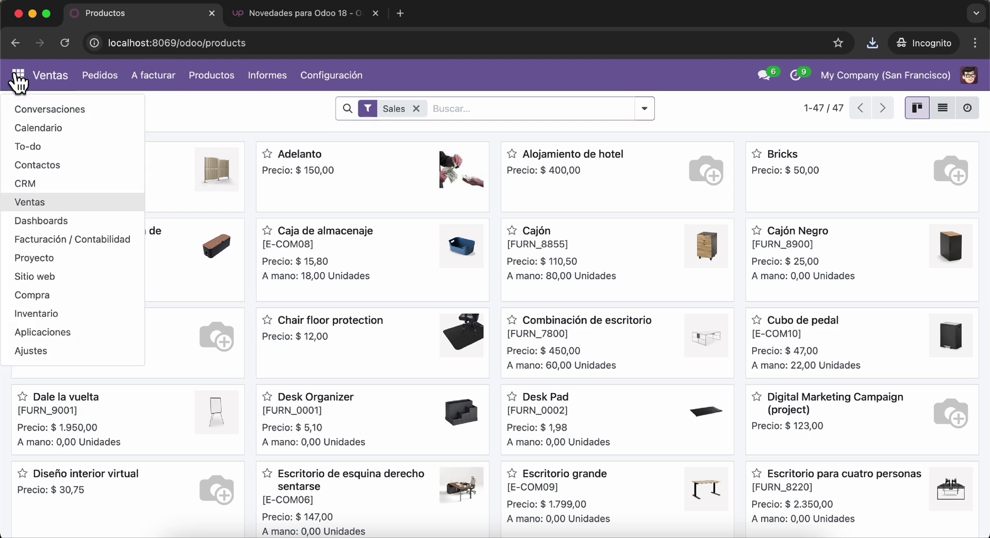
# - Turn on developer mode from the general Ajustes page
pyautogui.click(64, 351)
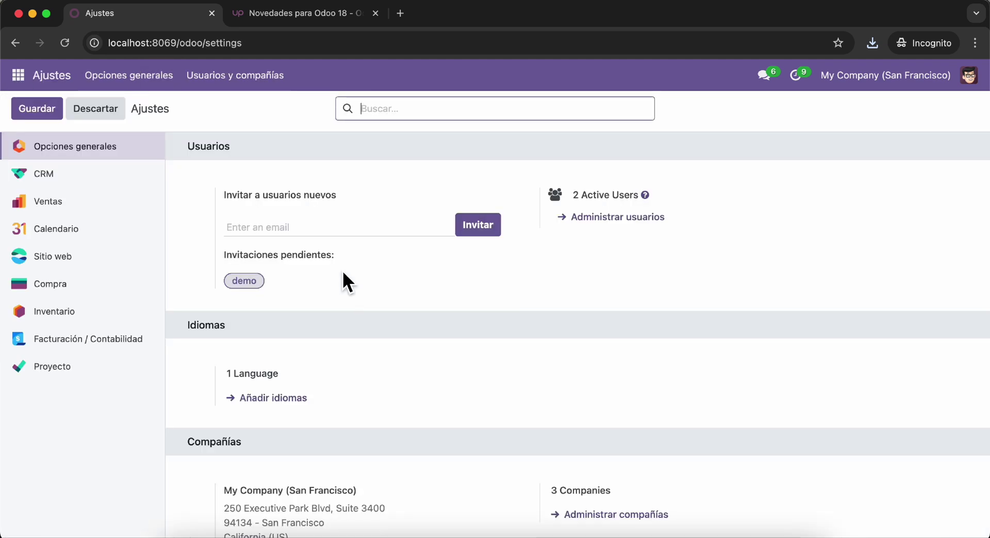
pyautogui.scroll(-15, 304, 304)
pyautogui.scroll(-15, 304, 301)
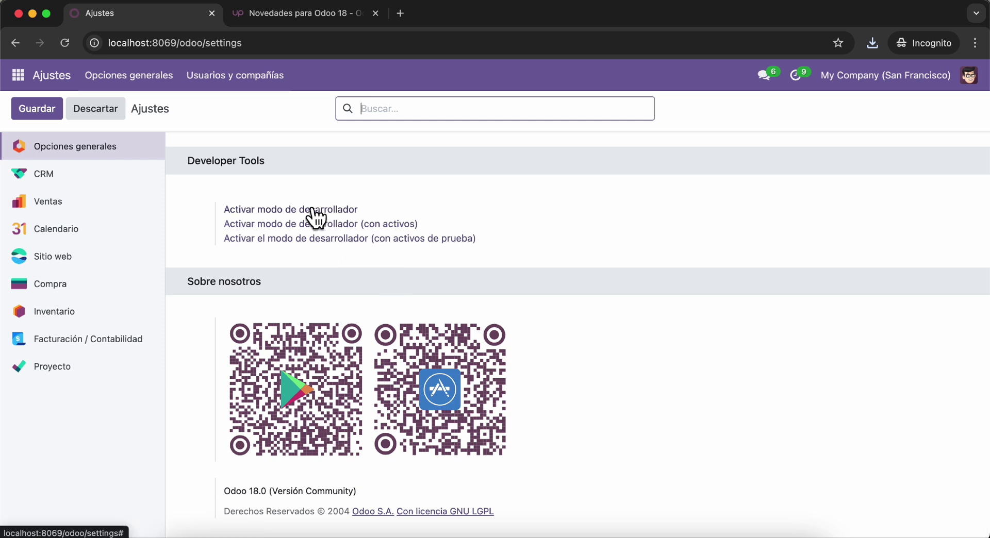
pyautogui.click(314, 211)
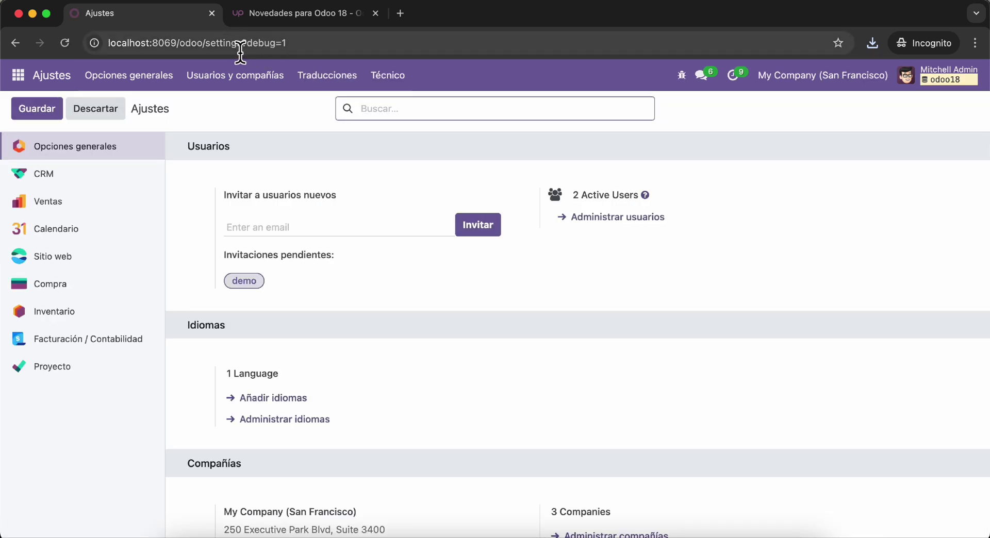
pyautogui.moveTo(240, 51); pyautogui.dragTo(287, 43)
pyautogui.scroll(-20, 256, 389)
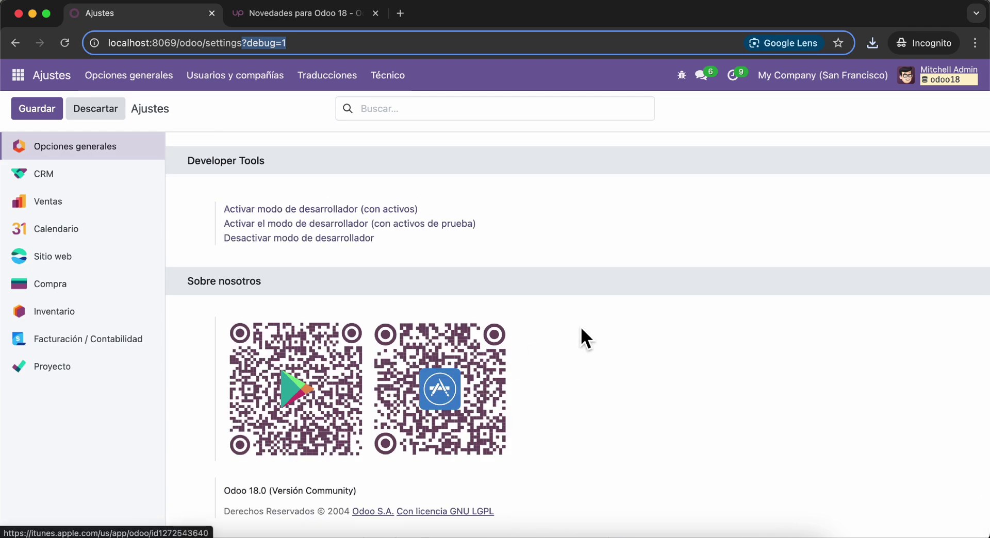
pyautogui.scroll(5, 580, 328)
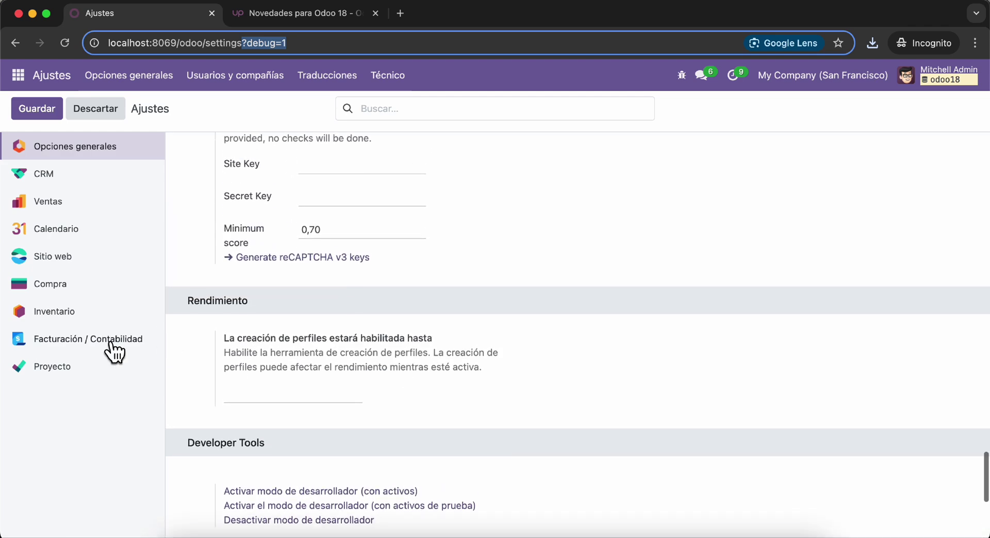
# - Browse the CRM, Ventas, Compra, Proyecto and Facturación / Contabilidad settings sections
pyautogui.click(83, 179)
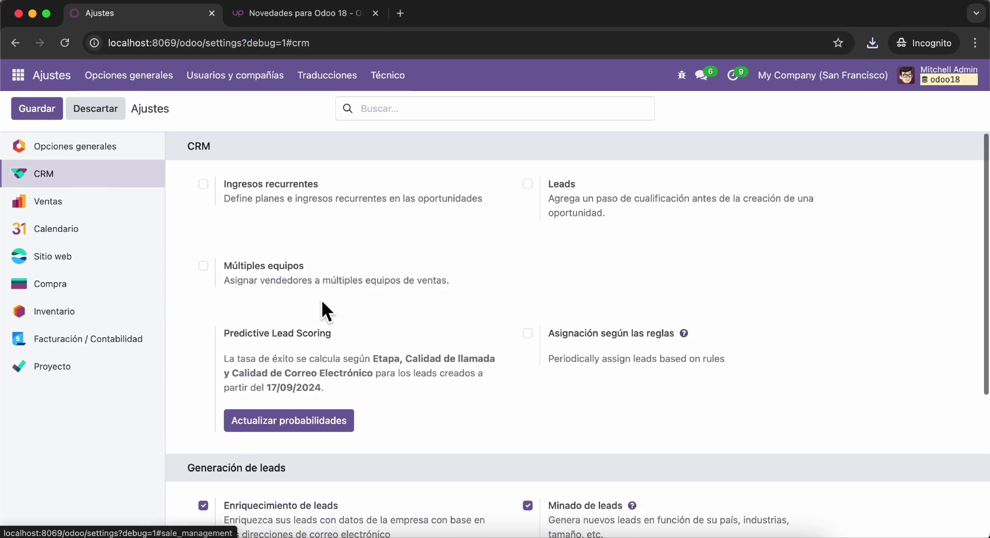
pyautogui.scroll(-5, 326, 310)
pyautogui.click(77, 204)
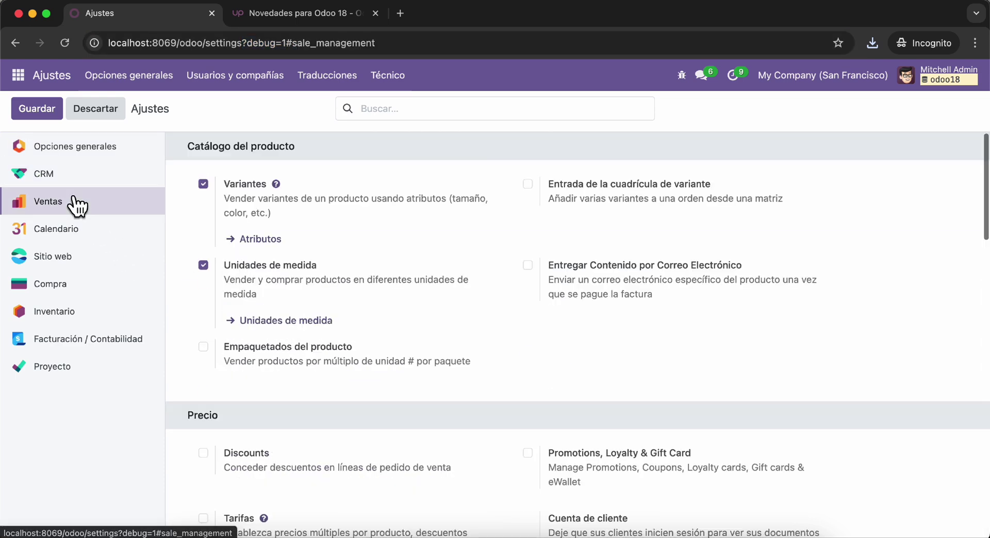
pyautogui.scroll(-10, 297, 397)
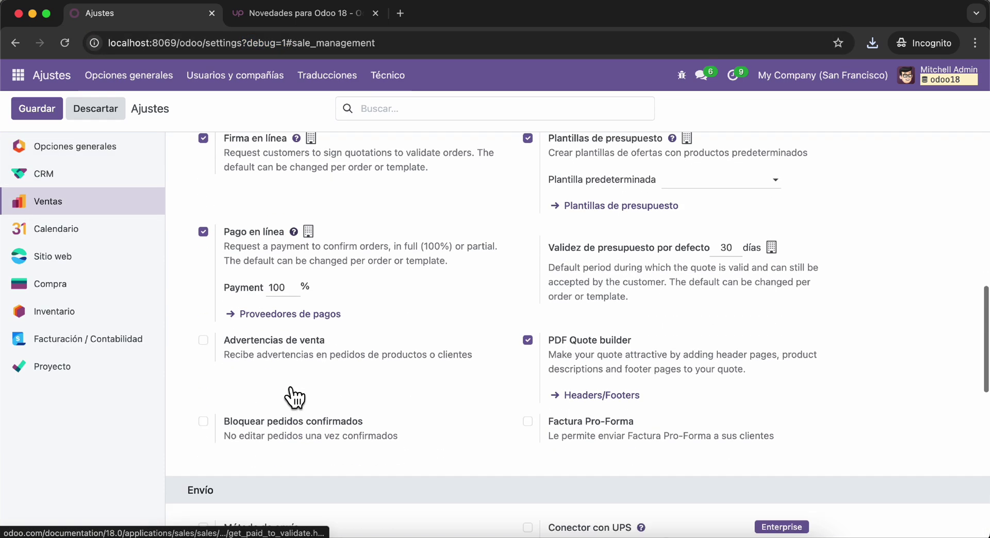
pyautogui.click(59, 285)
pyautogui.click(60, 358)
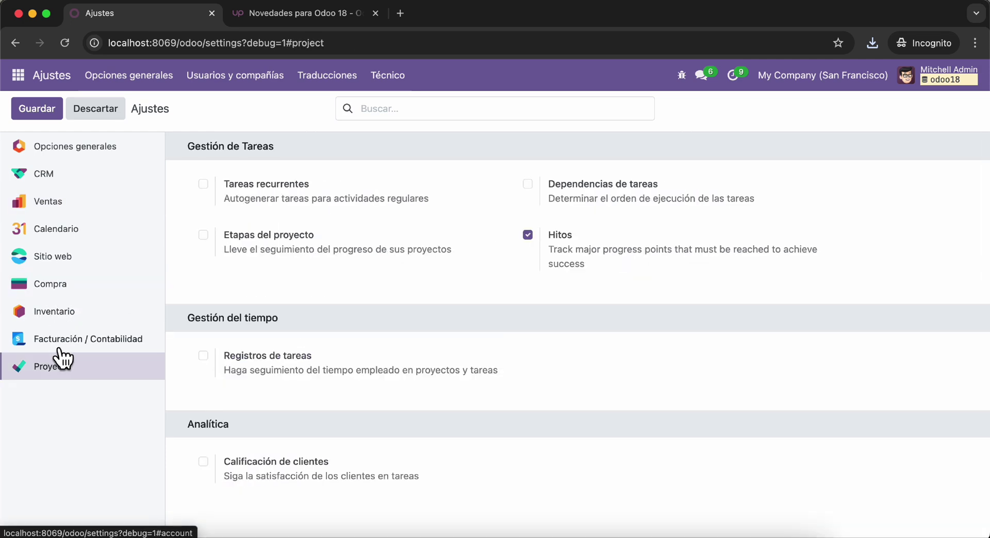
pyautogui.click(59, 349)
# - View the Facturación / Contabilidad invoices, then the Aplicaciones catalogue of 55 apps
pyautogui.click(19, 76)
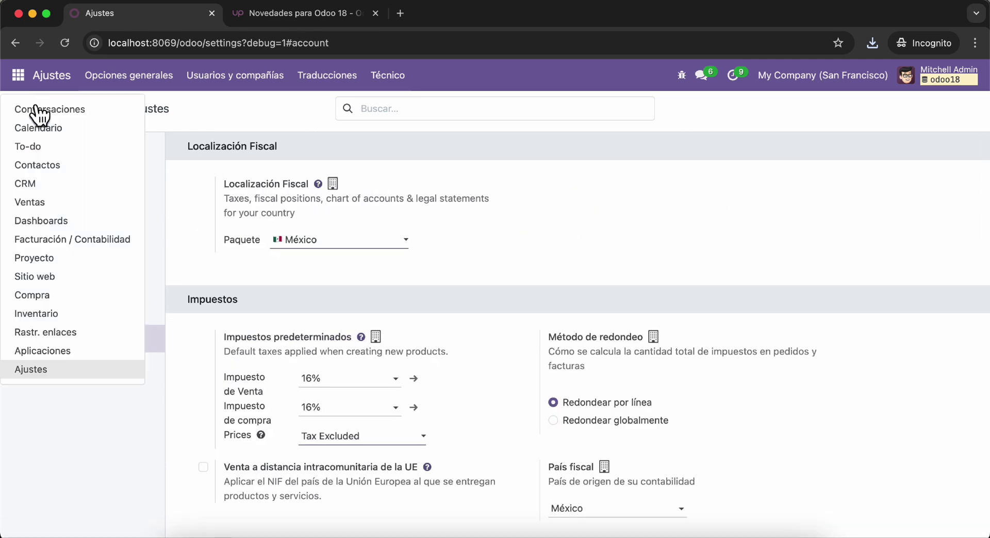
pyautogui.click(82, 240)
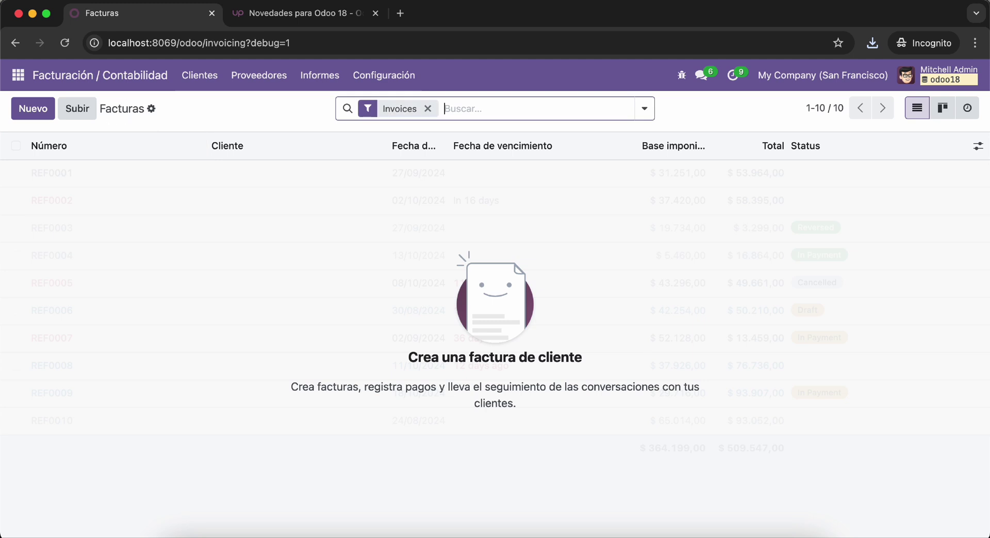
pyautogui.click(18, 76)
pyautogui.click(61, 348)
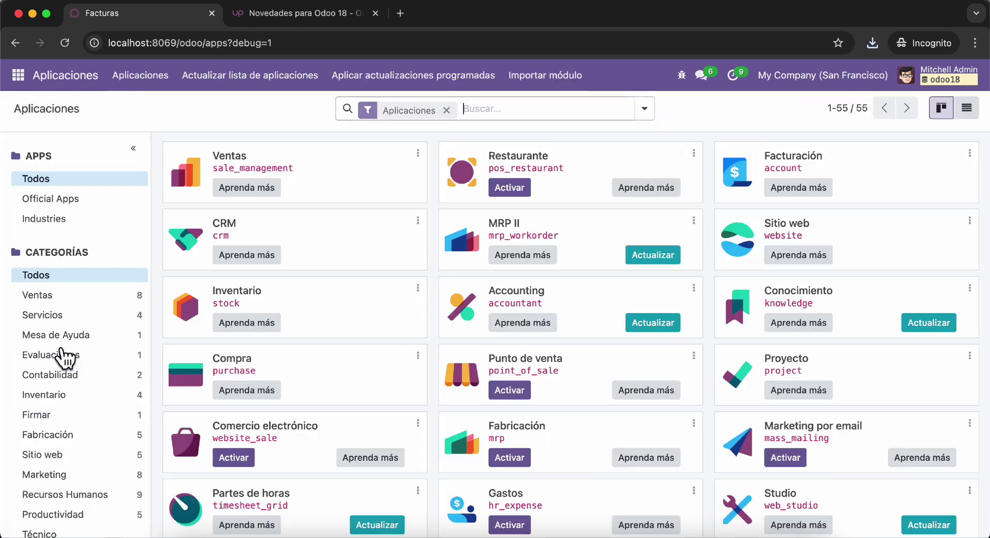
# - Search the Apps catalogue for 'point' as Módulo and activate Punto de venta
pyautogui.press('BackSpace')
pyautogui.write('p')
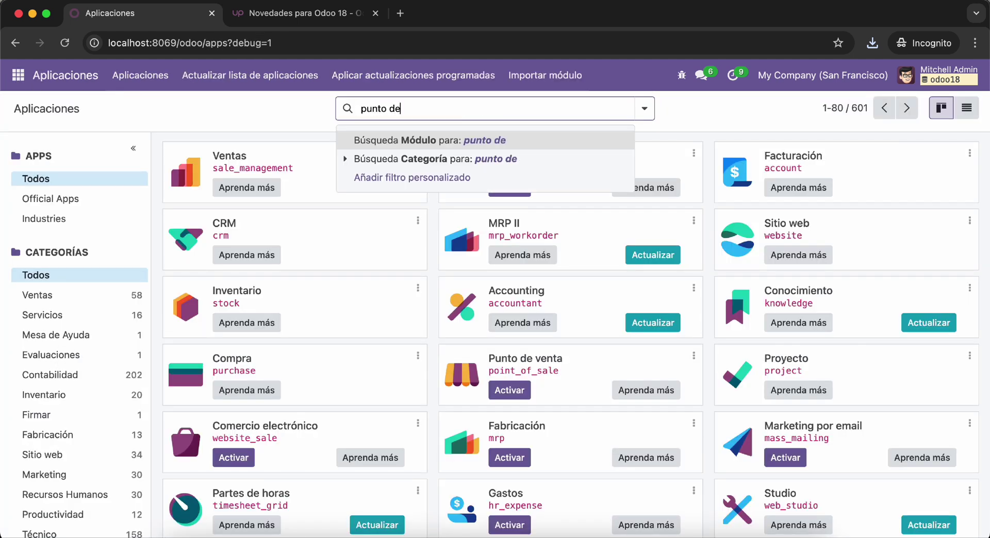
pyautogui.write('unt')
pyautogui.press('BackSpace')
pyautogui.press('BackSpace')
pyautogui.write('oint')
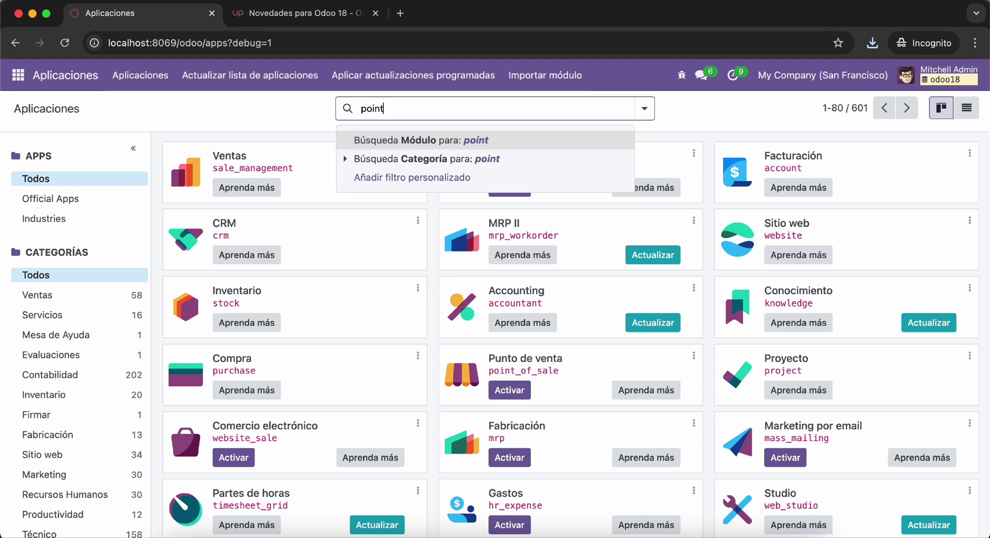
pyautogui.press('Return')
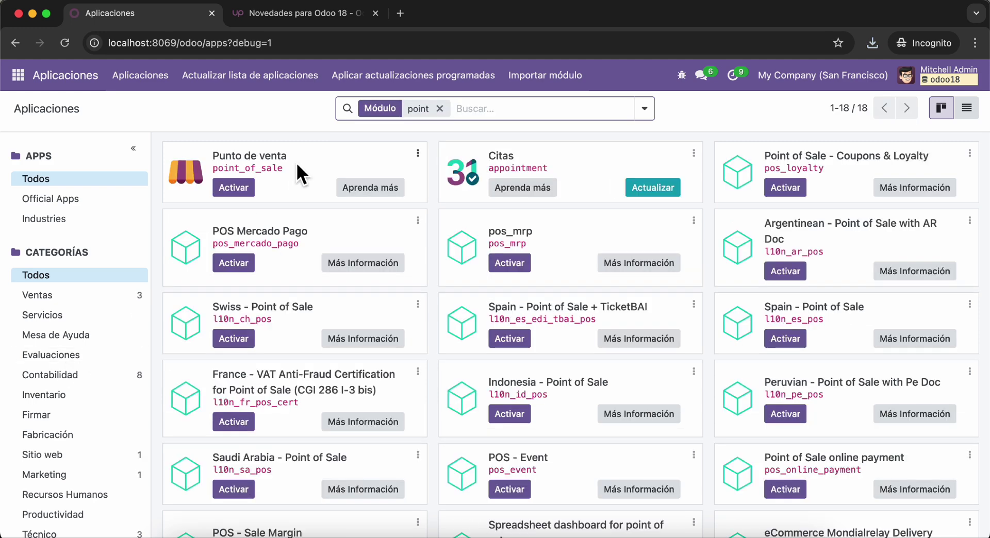
pyautogui.click(249, 186)
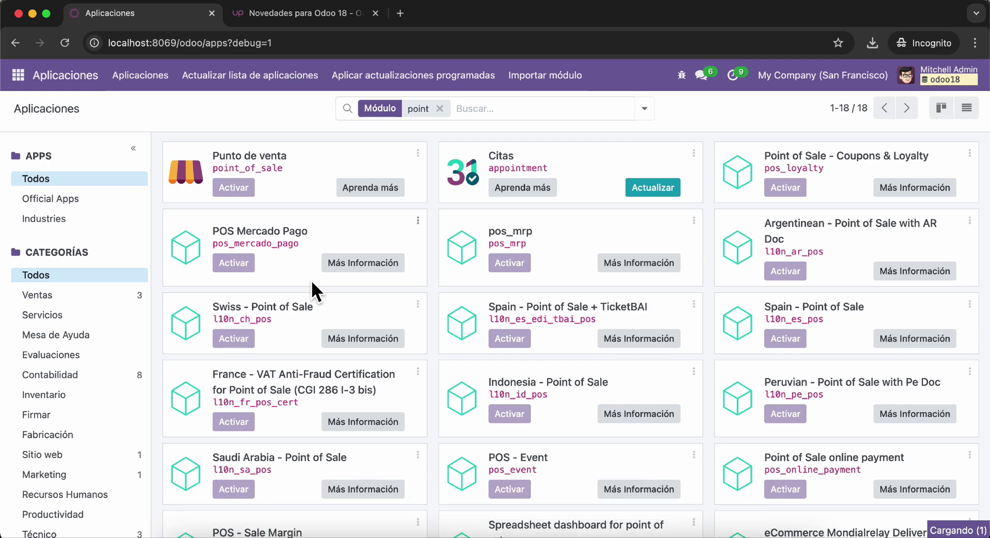
pyautogui.click(19, 76)
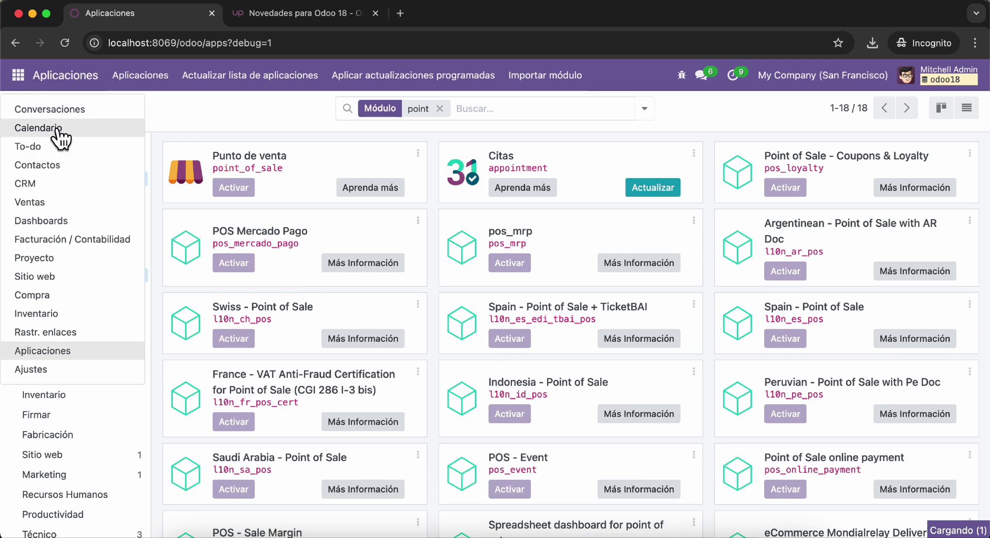
pyautogui.click(311, 110)
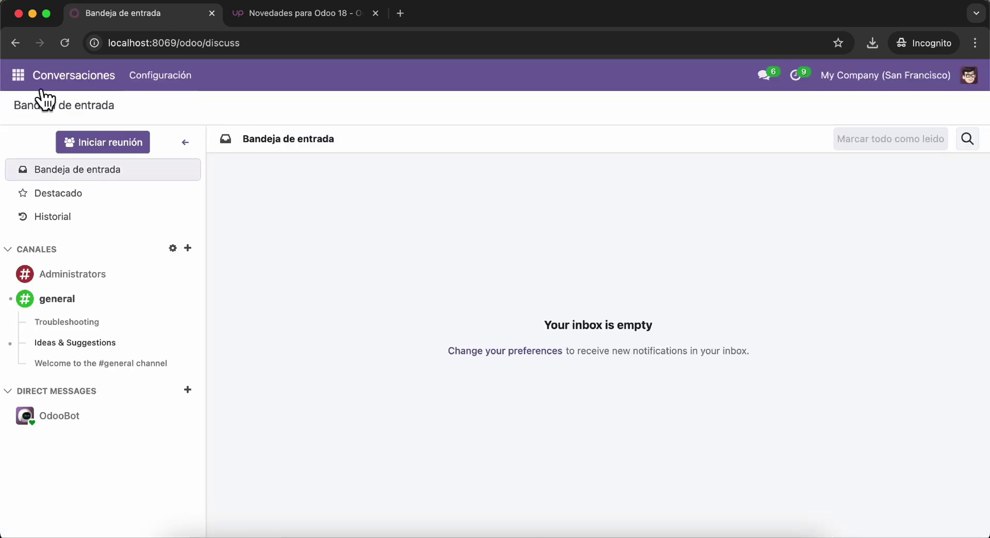
# - Open the Furniture Shop register, confirming opening control with 2.243,57 cash
pyautogui.click(18, 75)
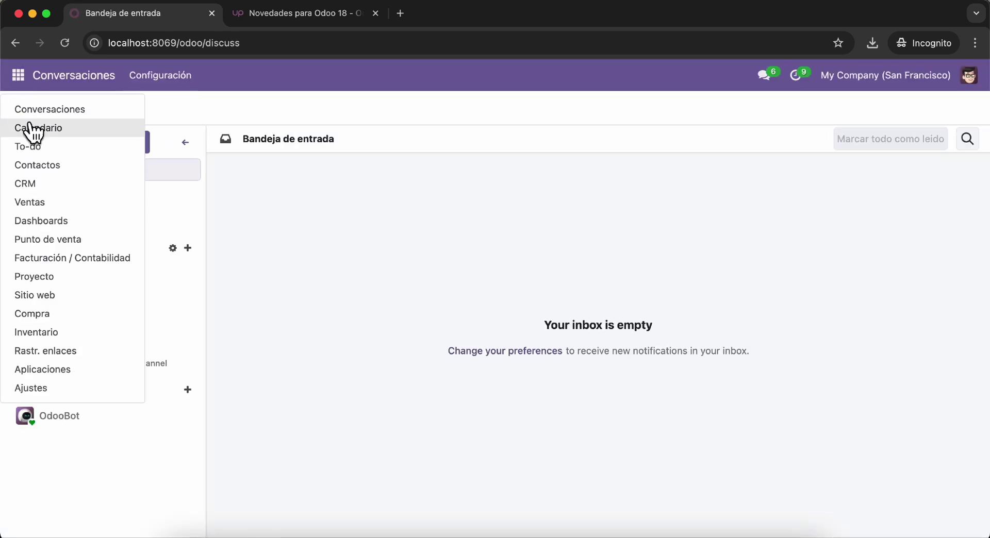
pyautogui.click(95, 238)
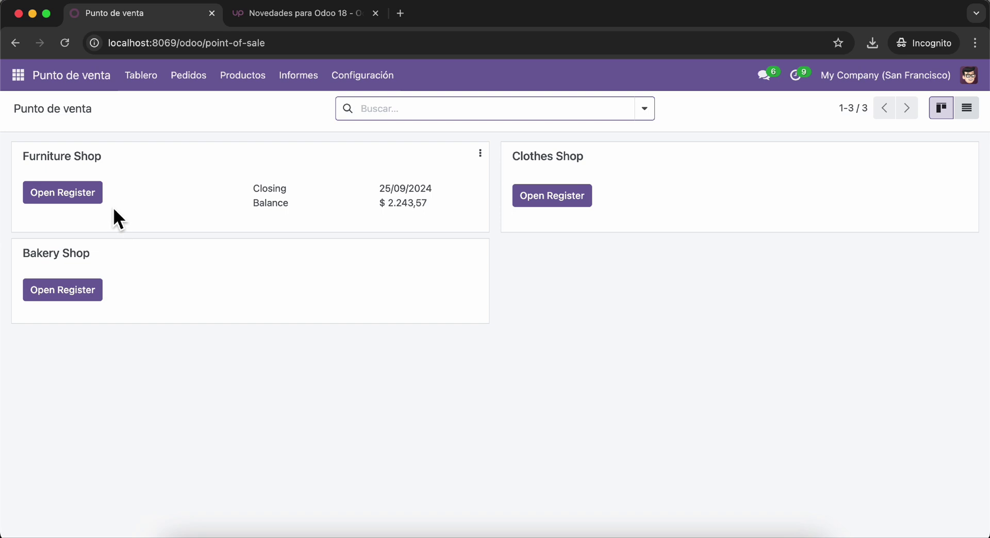
pyautogui.click(89, 193)
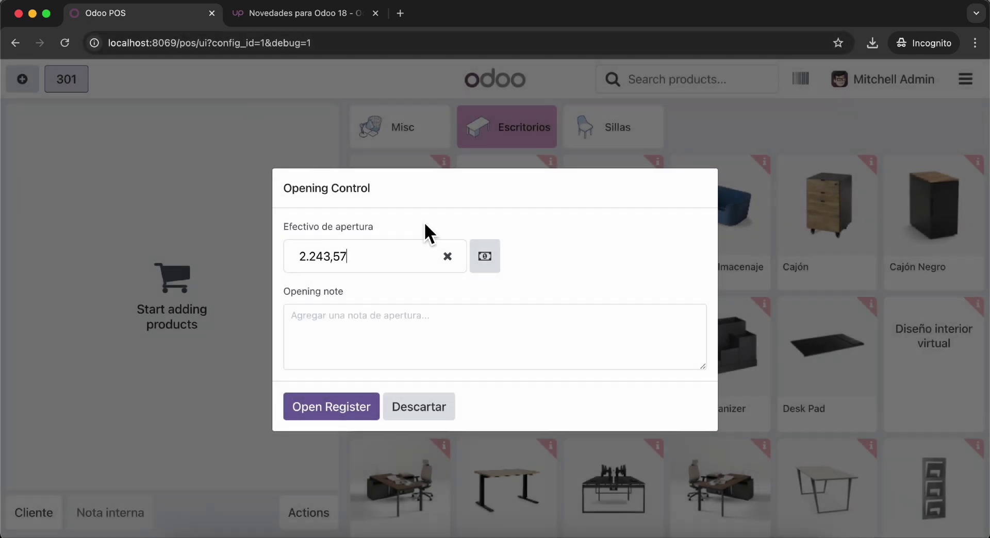
pyautogui.click(352, 406)
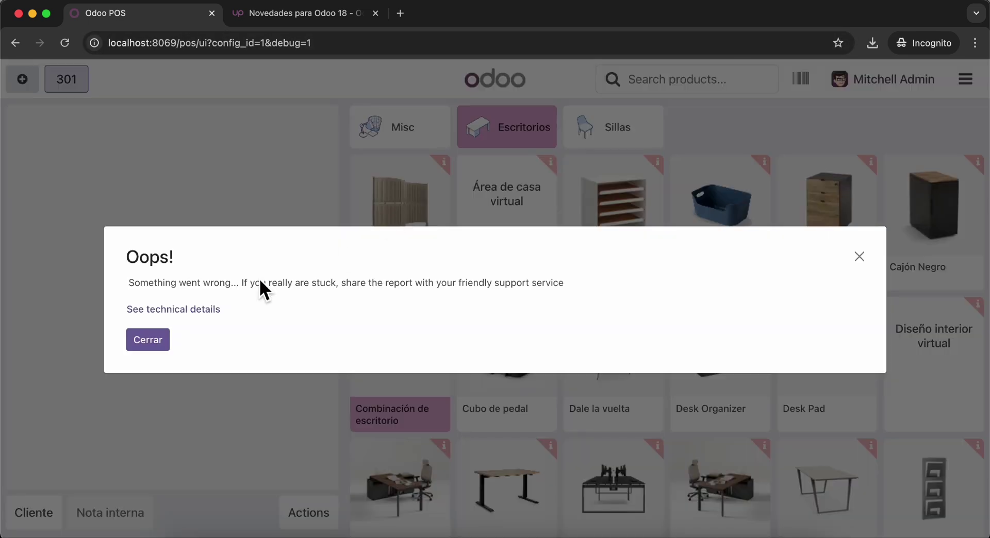
# - Check and close the Oops error's details, then add one Cubo de pedal to the order
pyautogui.click(189, 309)
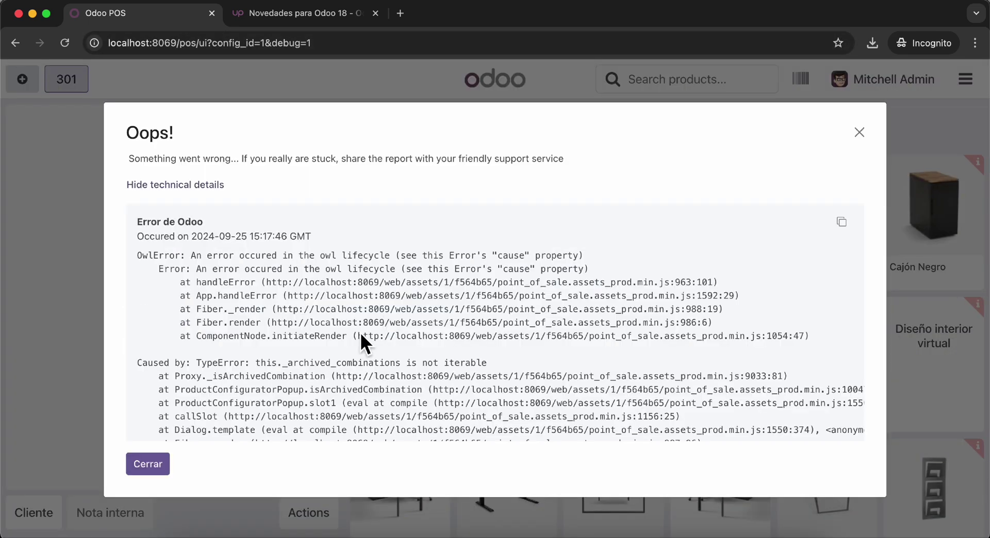
pyautogui.scroll(-2, 233, 333)
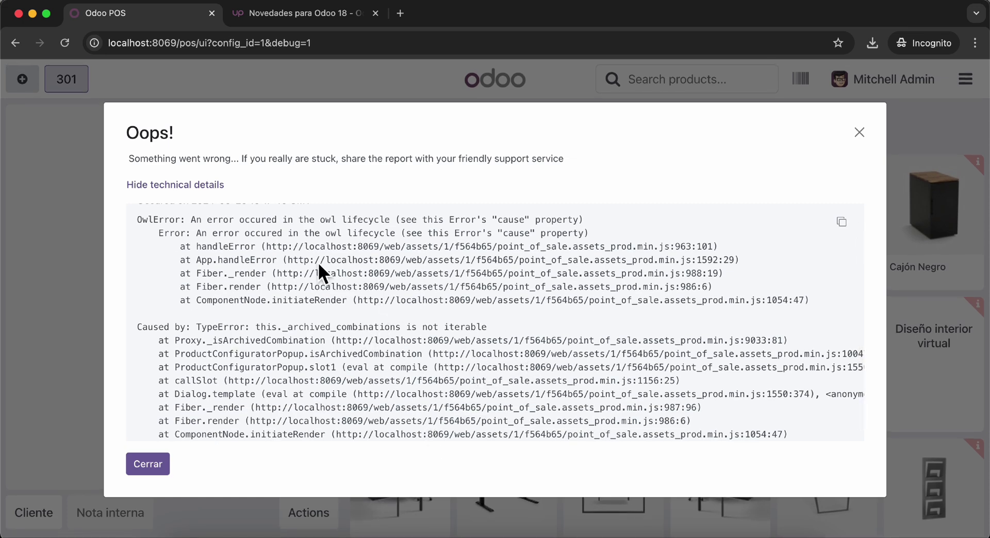
pyautogui.click(148, 466)
pyautogui.click(489, 363)
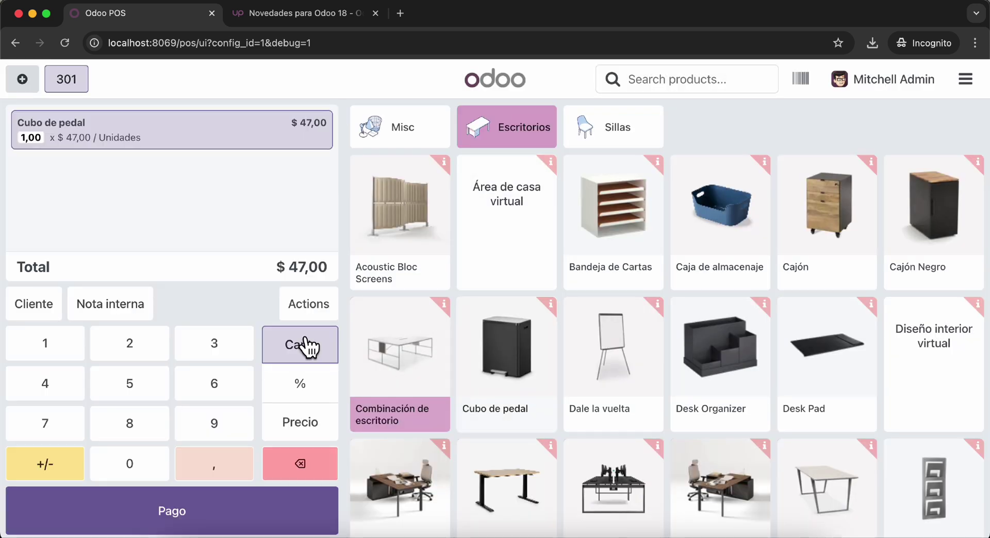
# - Add a second Cubo de pedal, Combinación de escritorio and Dale la vuelta, then go to the $544,00 payment
pyautogui.click(397, 376)
pyautogui.click(531, 314)
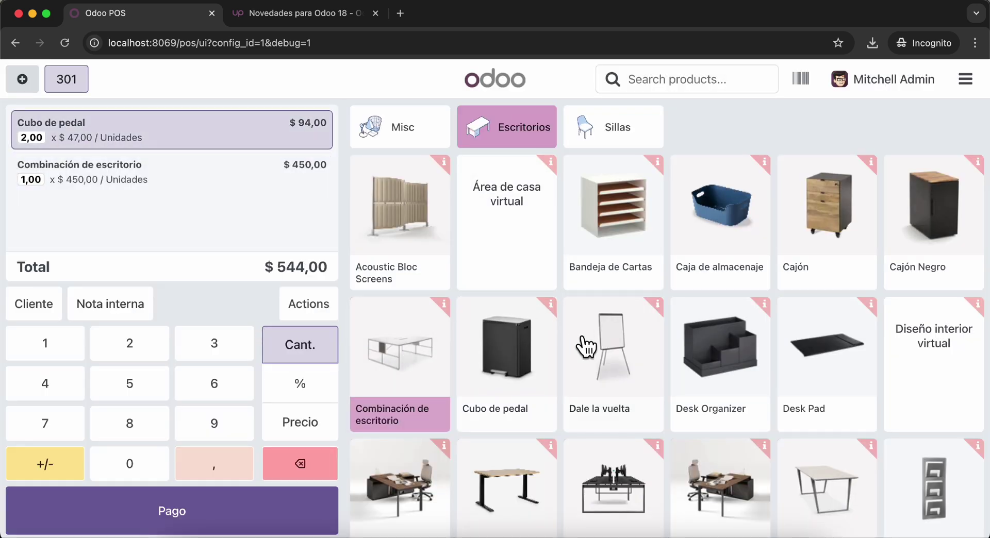
pyautogui.click(586, 345)
pyautogui.press('Escape')
pyautogui.click(165, 518)
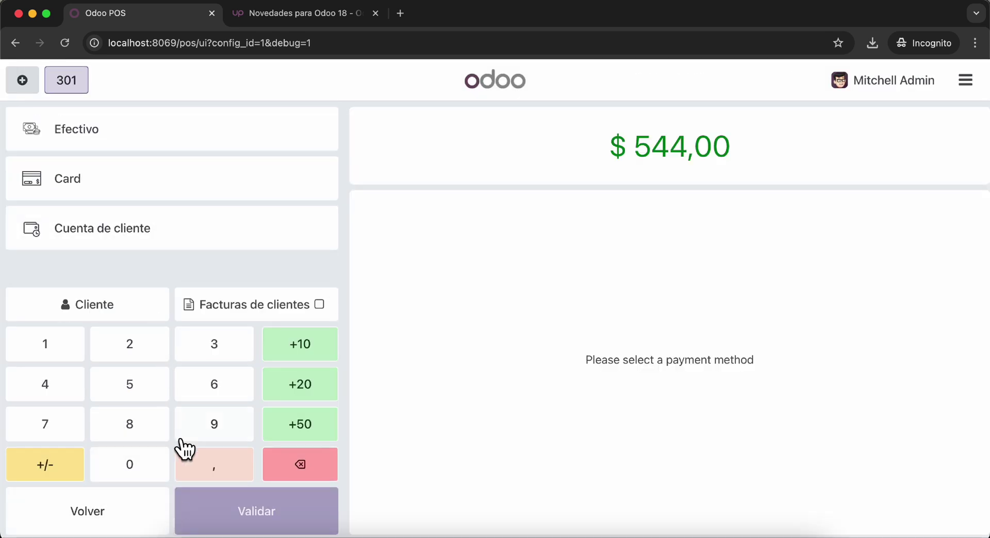
# - Assign a customer, pay the full amount in Efectivo, validate, and start a new order
pyautogui.click(139, 325)
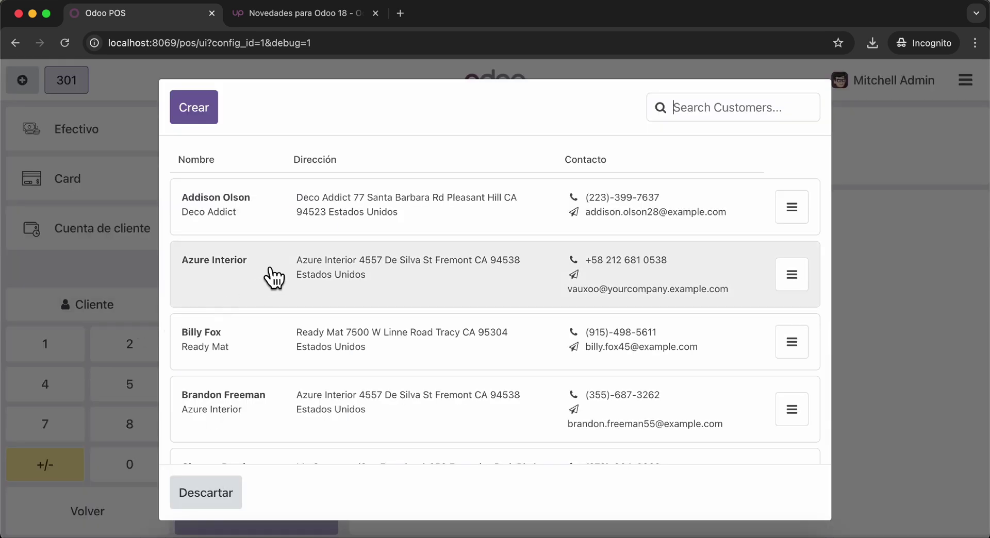
pyautogui.click(329, 277)
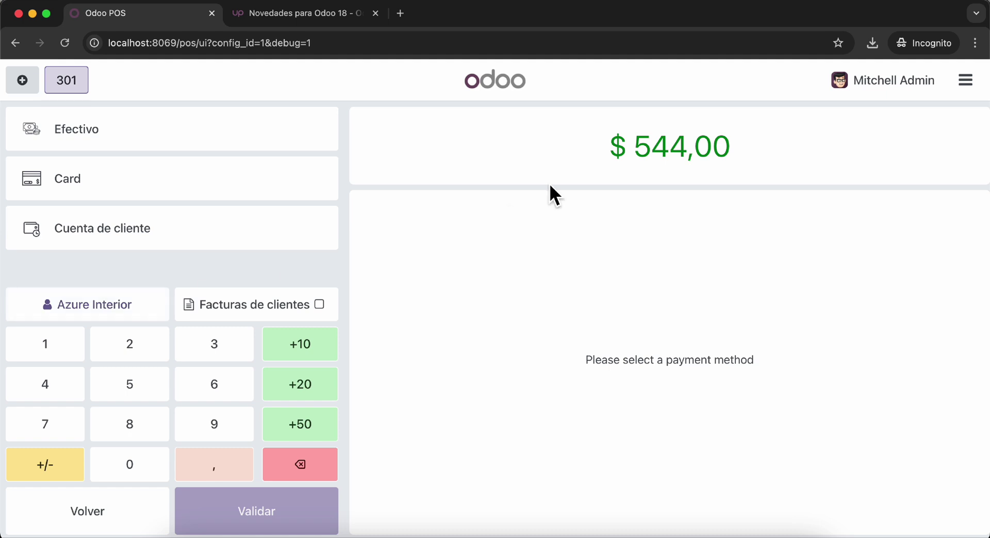
pyautogui.click(140, 318)
pyautogui.click(368, 211)
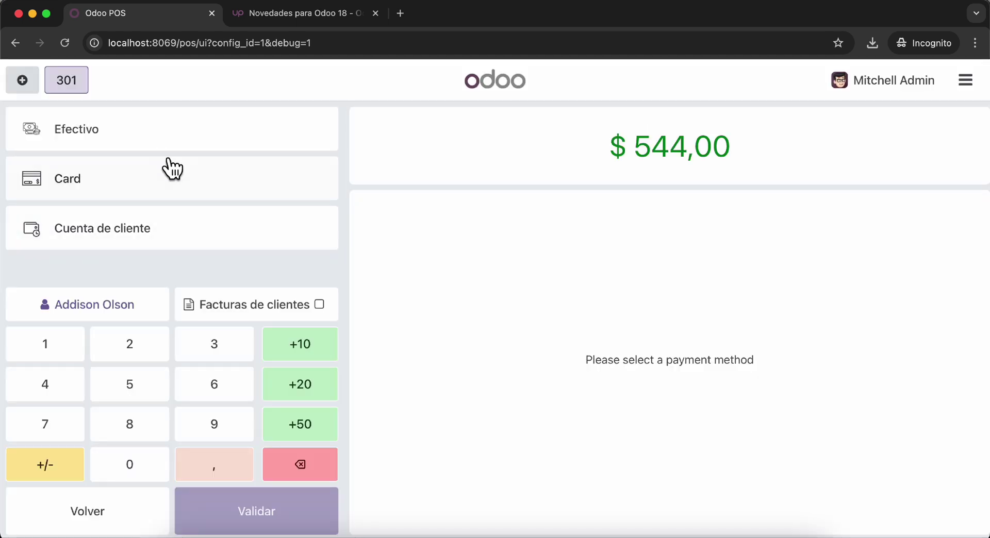
pyautogui.click(156, 138)
pyautogui.click(279, 515)
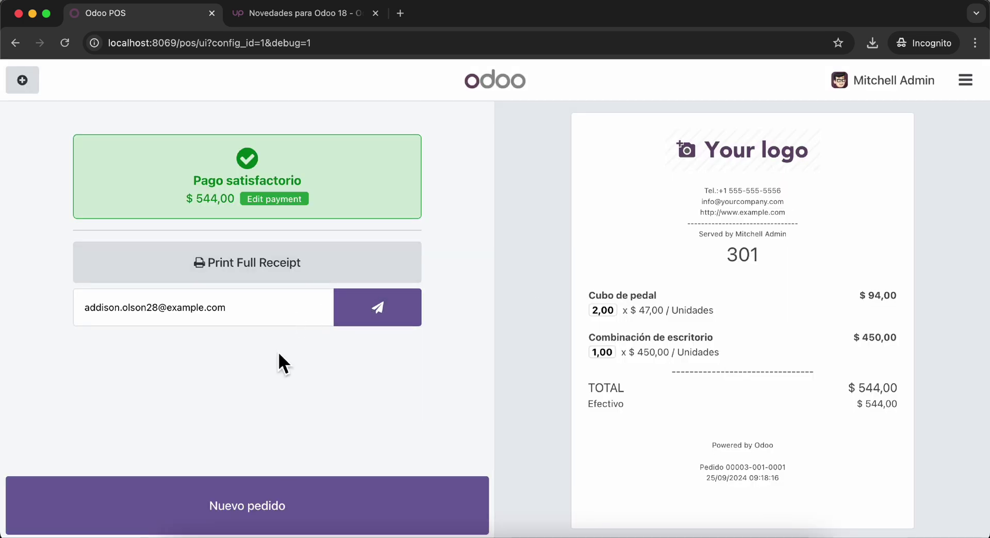
pyautogui.click(281, 521)
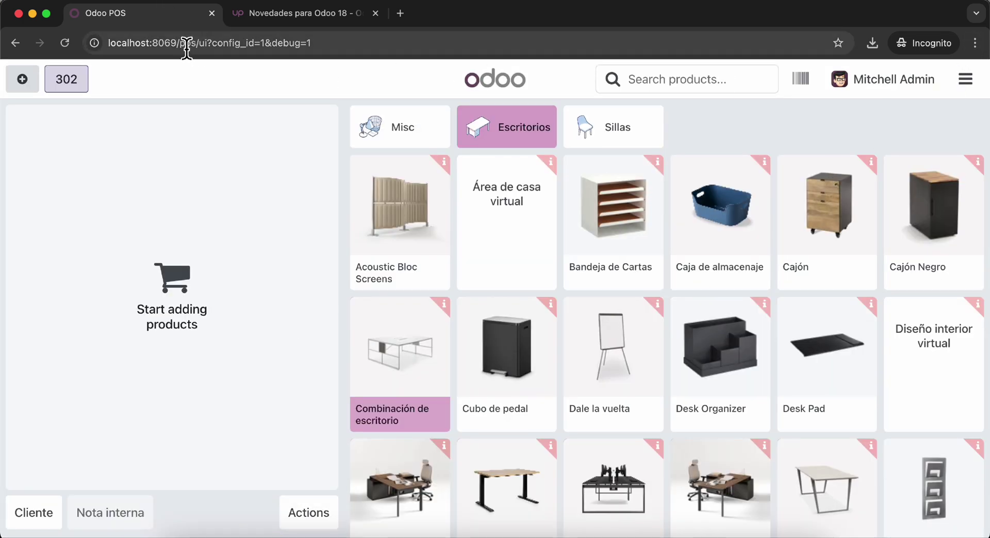
# - Load localhost:8069/web and collapse then re-expand the Discuss channels list
pyautogui.moveTo(192, 43); pyautogui.dragTo(516, 103)
pyautogui.write('web')
pyautogui.press('Delete')
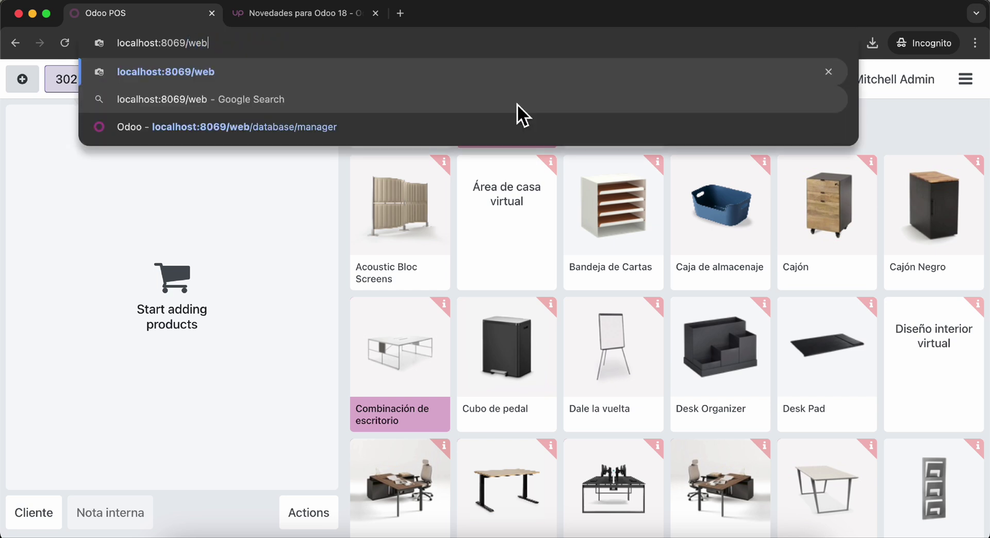
pyautogui.press('Return')
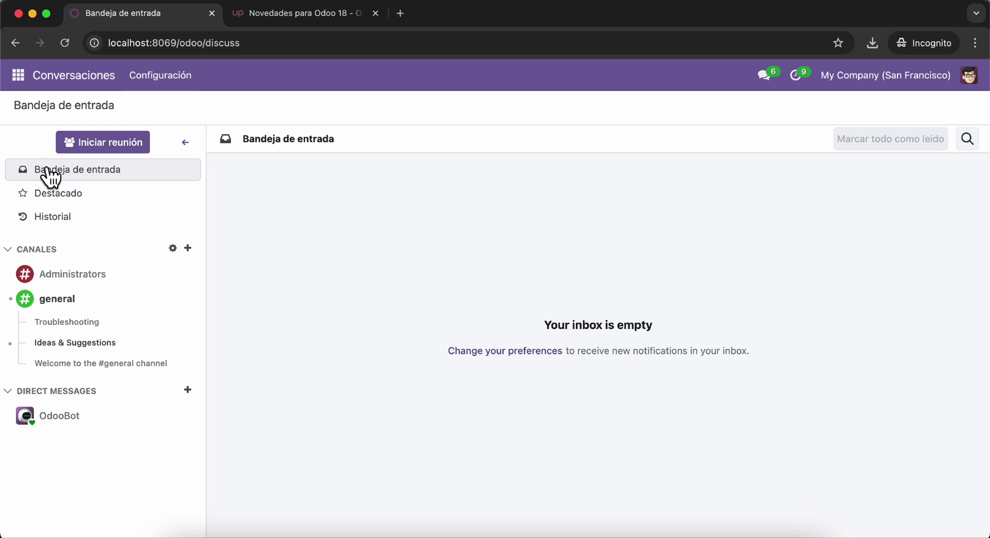
pyautogui.click(9, 250)
pyautogui.click(8, 249)
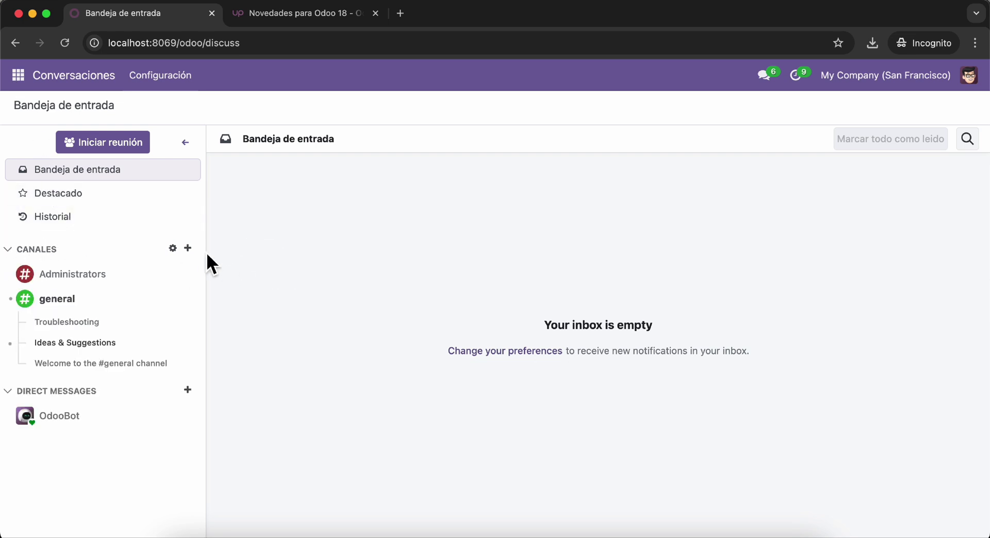
# - Open the general channel and its Troubleshooting, Ideas & Suggestions and Welcome threads
pyautogui.click(65, 304)
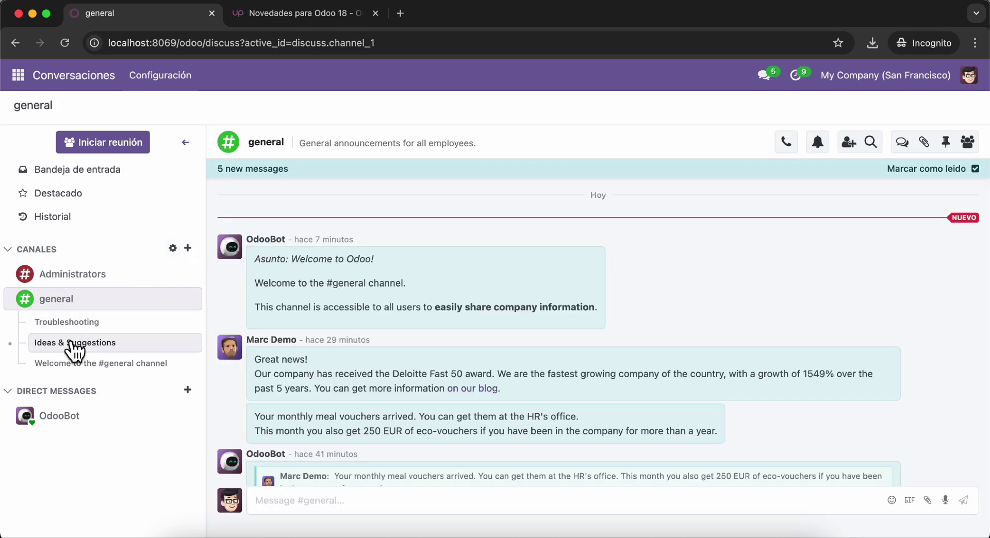
pyautogui.click(88, 324)
pyautogui.click(87, 343)
pyautogui.click(97, 367)
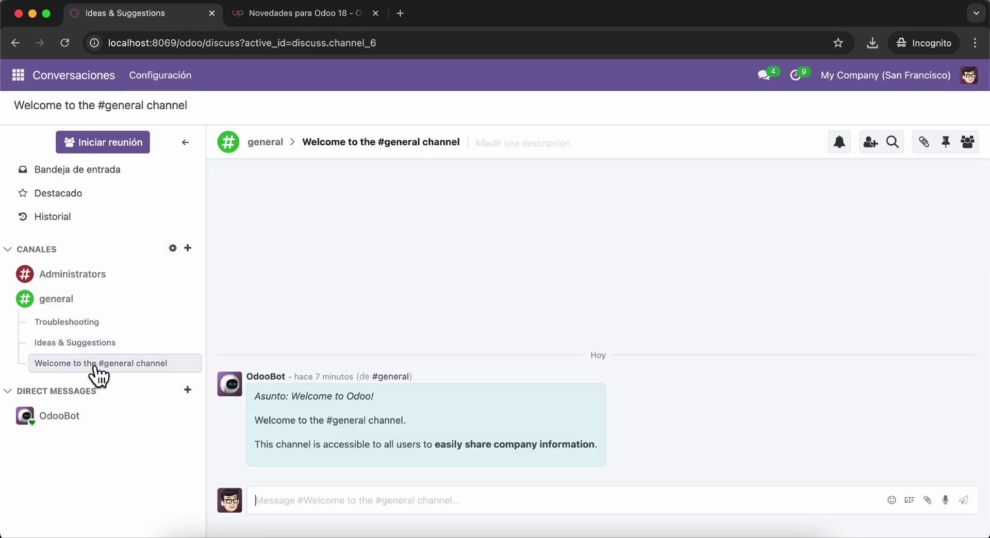
pyautogui.click(82, 303)
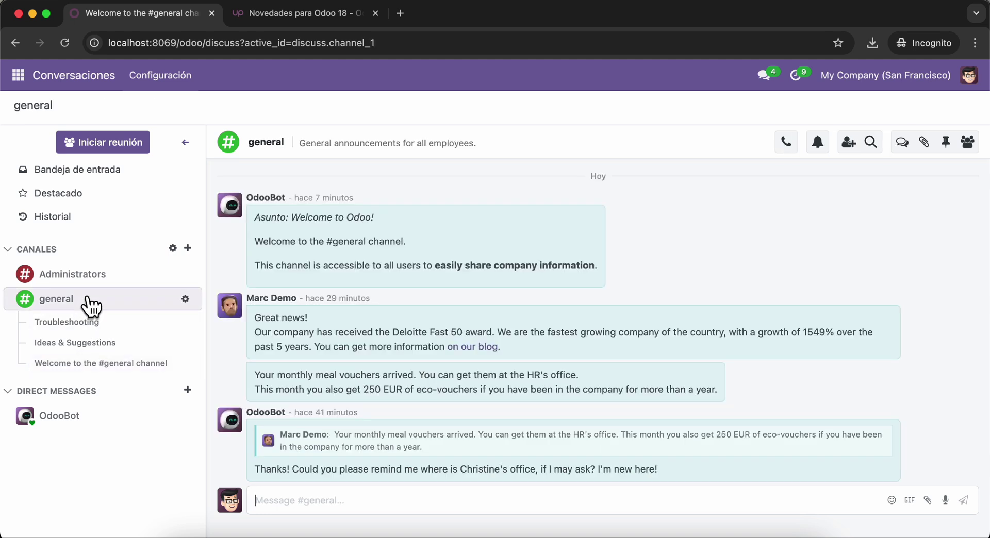
pyautogui.click(89, 329)
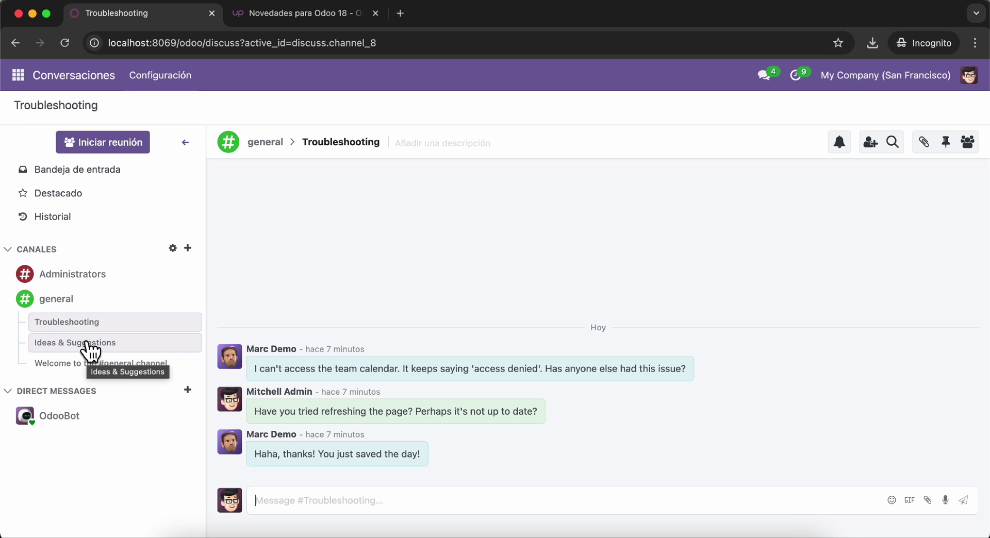
pyautogui.click(90, 349)
pyautogui.click(98, 366)
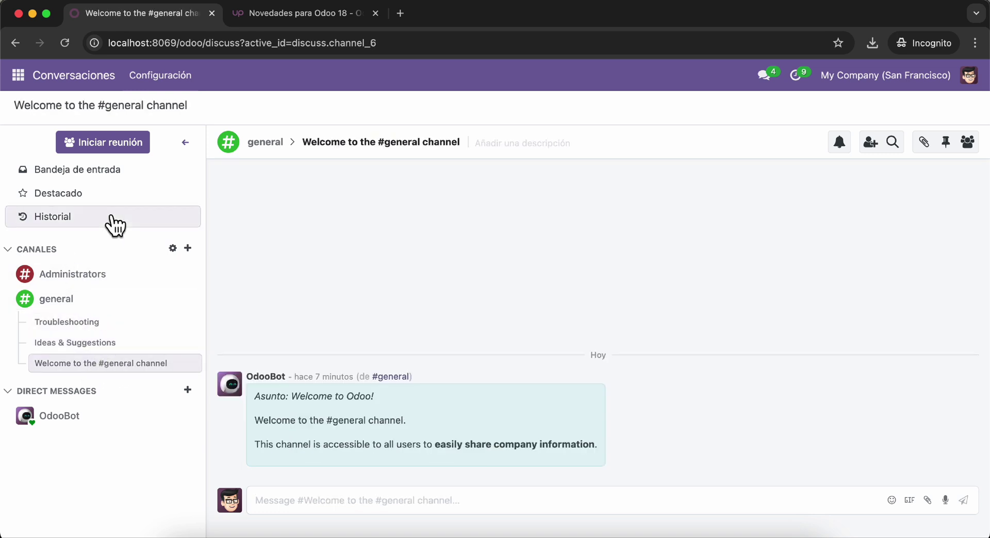
# - Revisit the inbox and sub-channel threads, collapse the lists, then open the Ventas app
pyautogui.click(86, 171)
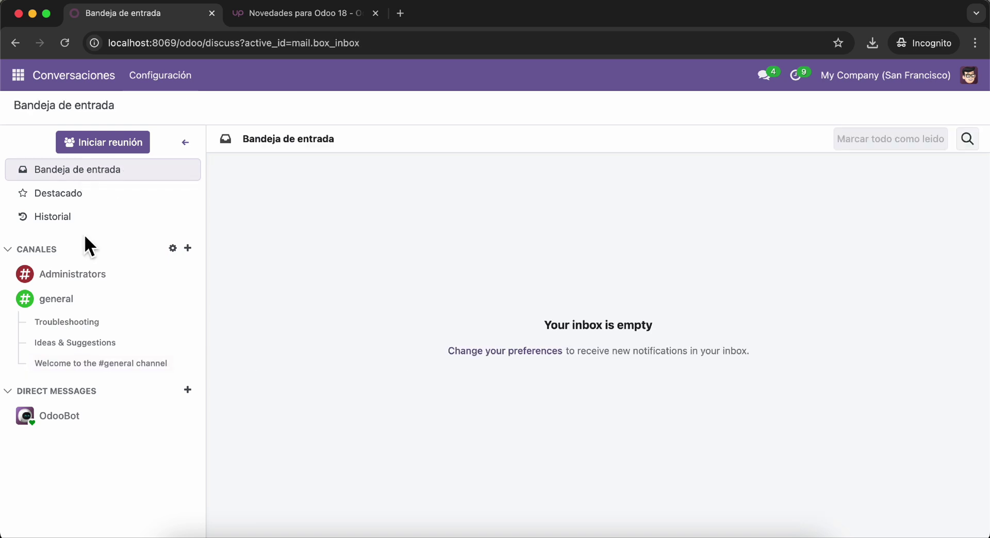
pyautogui.click(105, 319)
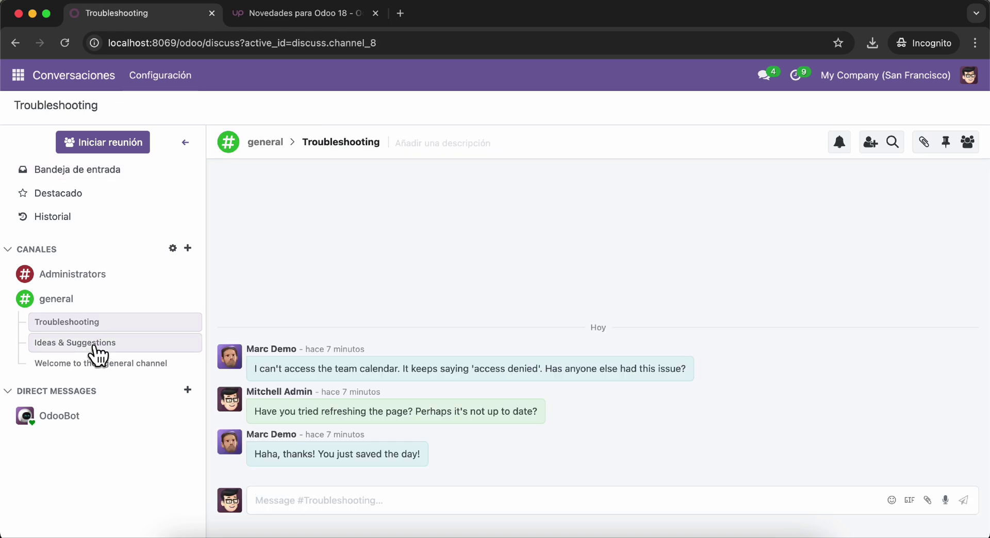
pyautogui.click(96, 342)
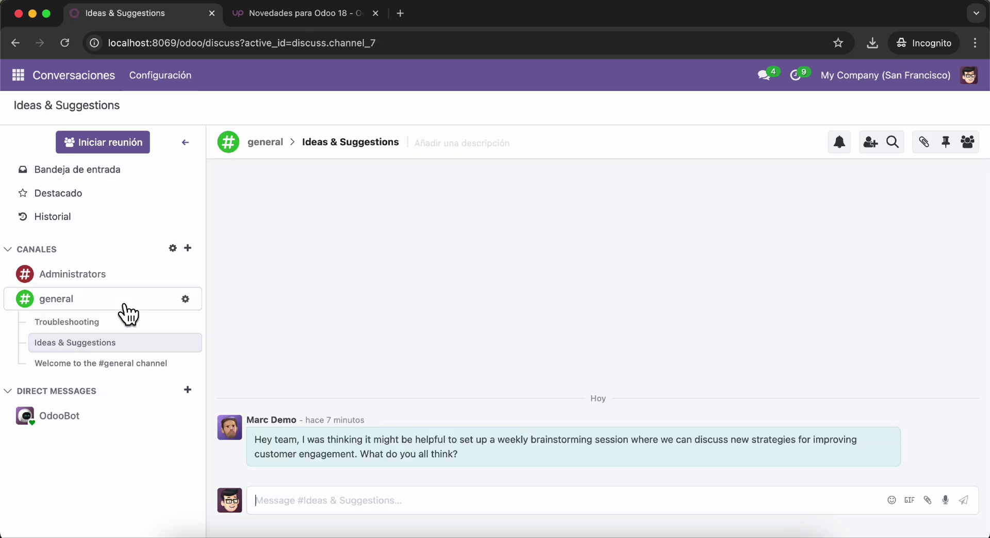
pyautogui.click(84, 322)
pyautogui.click(150, 366)
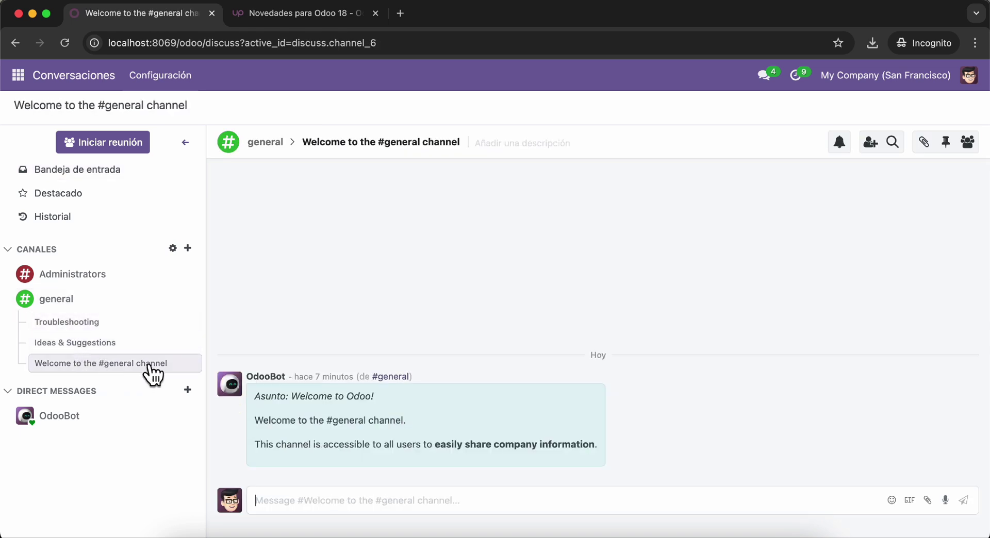
pyautogui.click(88, 343)
pyautogui.click(64, 387)
pyautogui.click(86, 322)
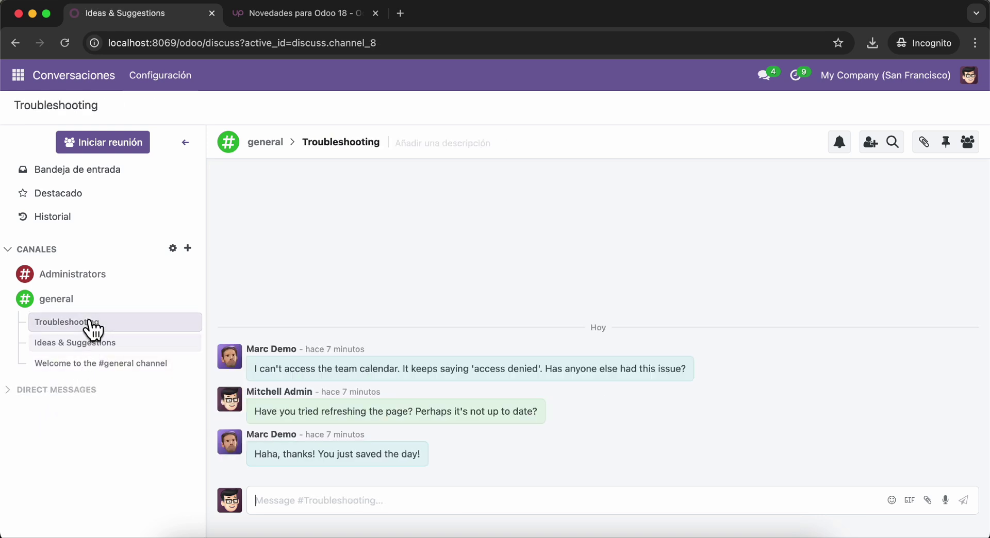
pyautogui.click(8, 250)
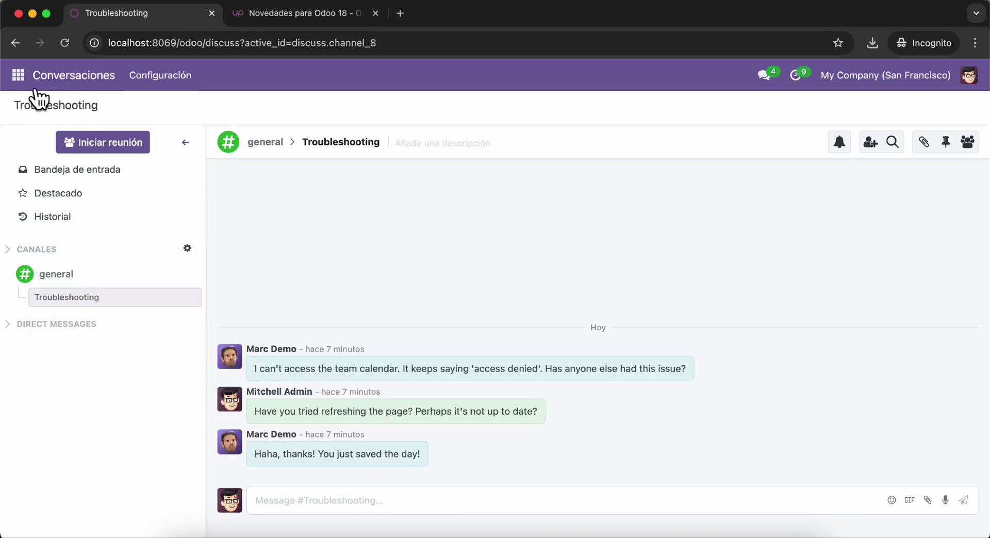
pyautogui.click(18, 77)
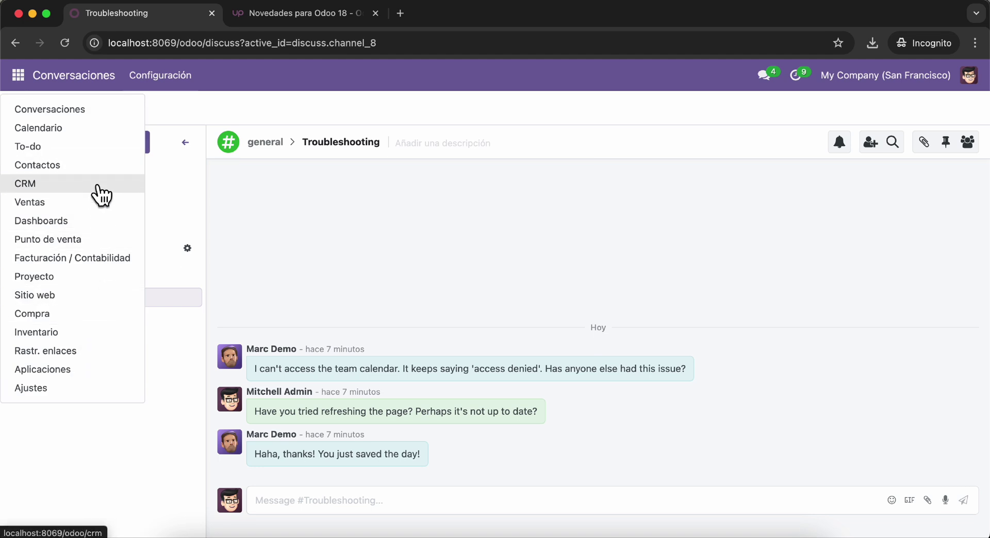
pyautogui.click(90, 209)
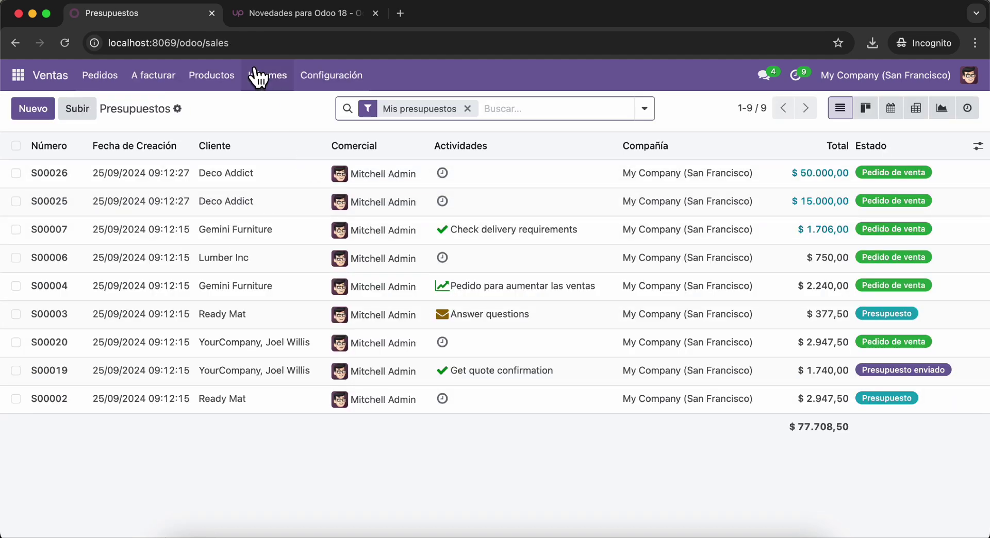
# - Scroll through the 'Novedades para Odoo 18' article
pyautogui.click(316, 15)
pyautogui.scroll(-10, 271, 388)
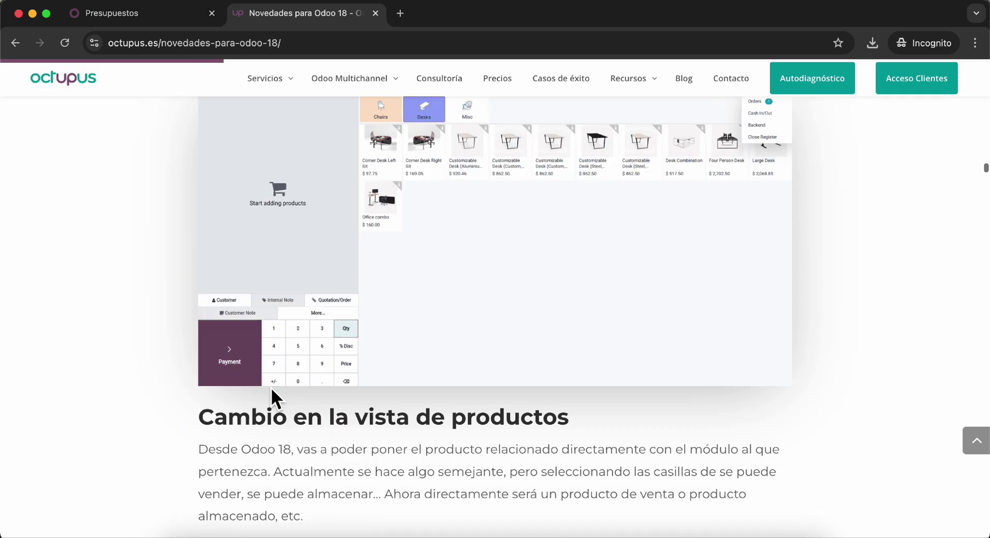
pyautogui.scroll(-4, 442, 322)
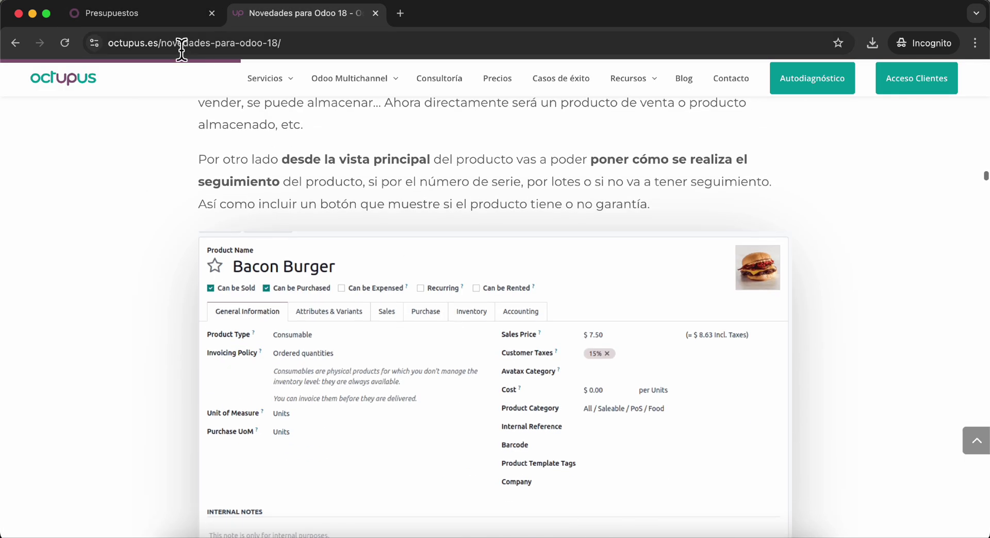
# - In Odoo, start a new blank product from Productos > Productos
pyautogui.click(145, 13)
pyautogui.click(190, 77)
pyautogui.click(206, 109)
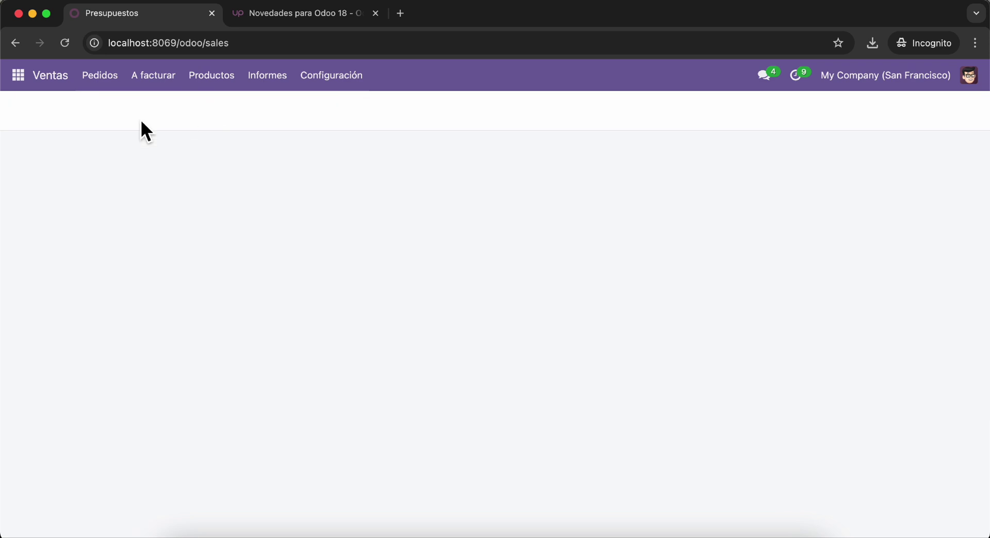
pyautogui.click(32, 117)
pyautogui.scroll(-5, 481, 453)
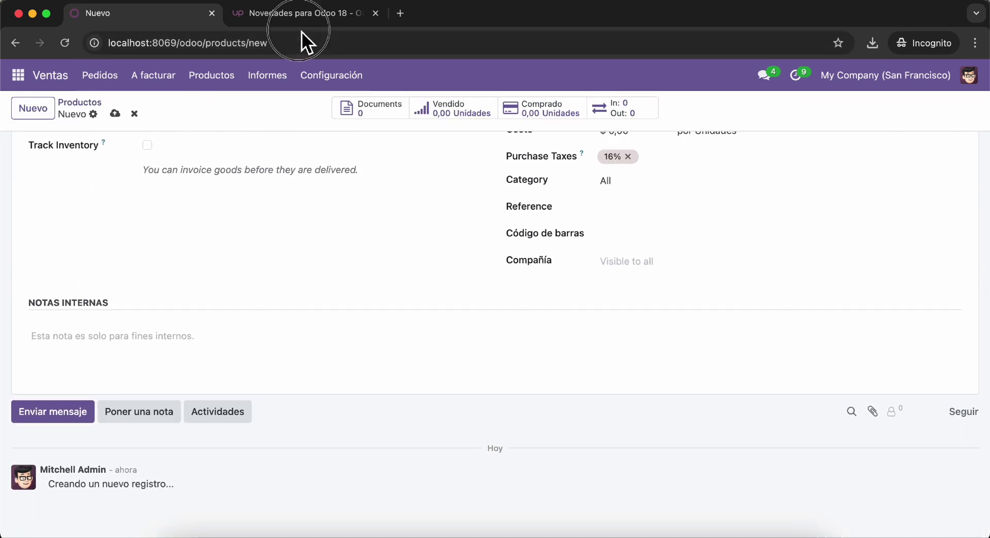
# - Read the article's 'Cambio en la vista de productos' section
pyautogui.click(316, 17)
pyautogui.scroll(3, 93, 368)
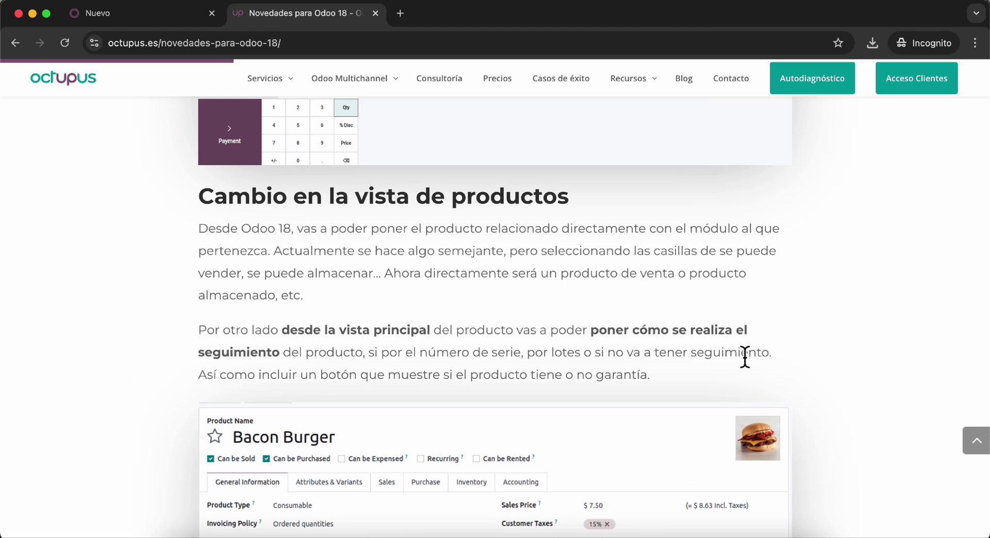
pyautogui.scroll(-3, 561, 380)
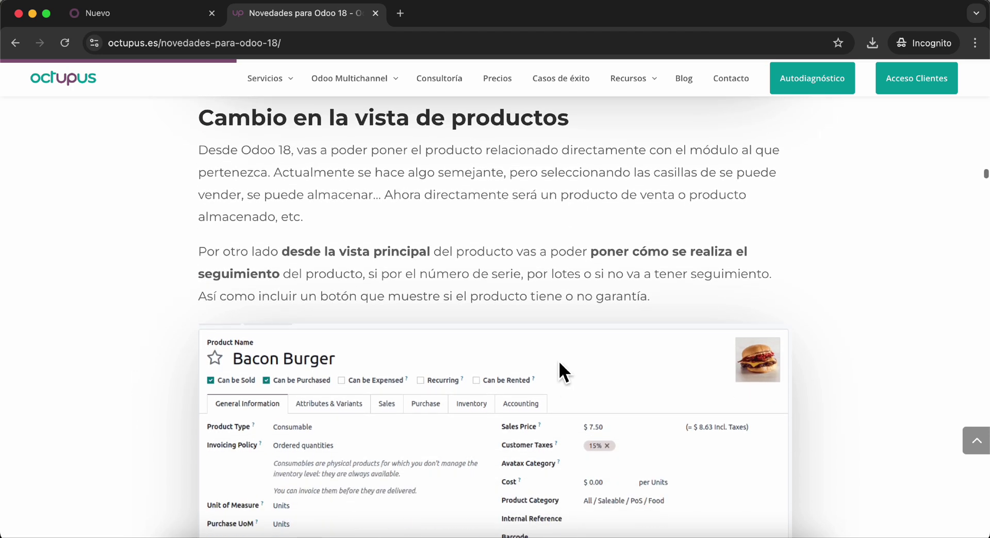
pyautogui.scroll(-7, 539, 381)
pyautogui.scroll(3, 540, 371)
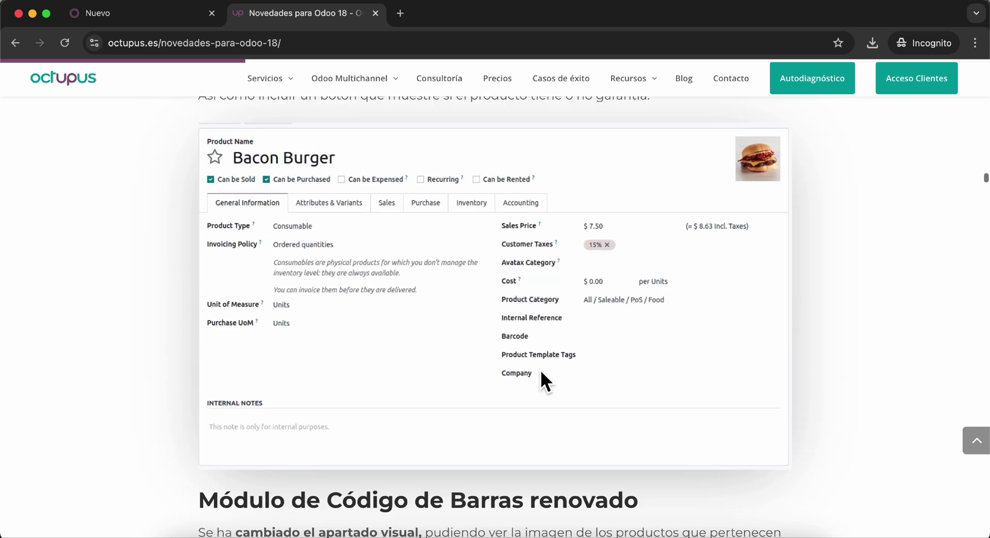
# - Review the new product's Atributos y variantes, Ventas, Compra and Inventario tabs against the article
pyautogui.click(125, 14)
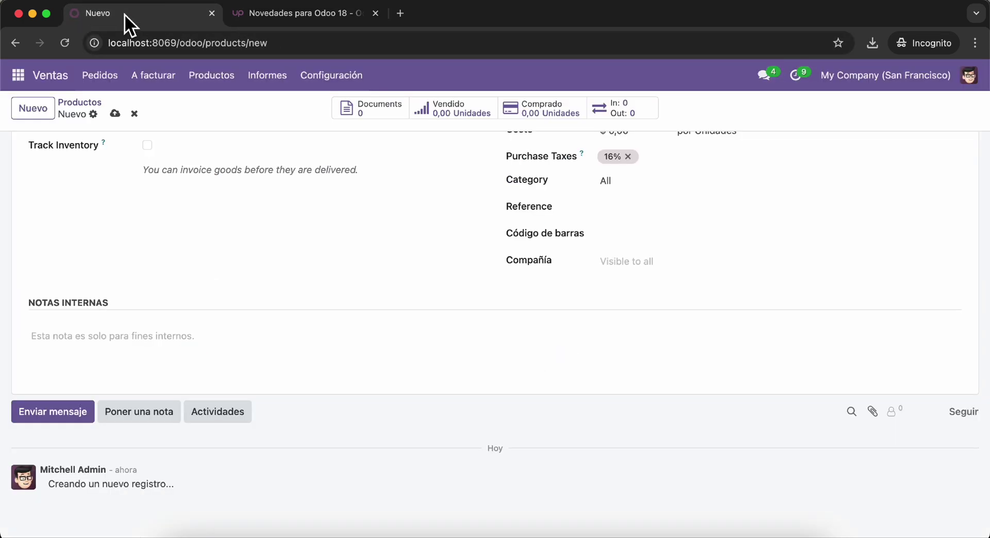
pyautogui.scroll(5, 246, 175)
pyautogui.click(197, 278)
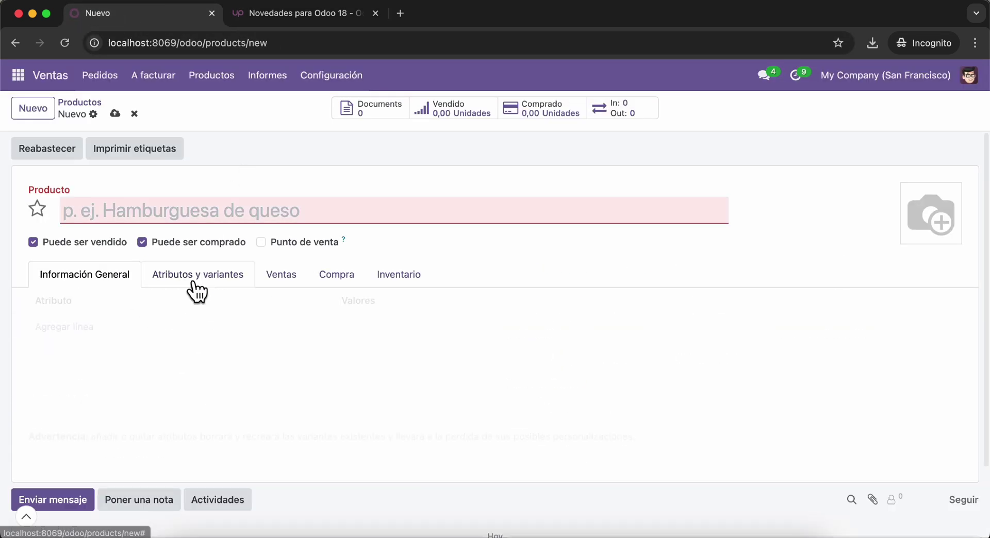
pyautogui.click(282, 281)
pyautogui.click(335, 283)
pyautogui.click(400, 282)
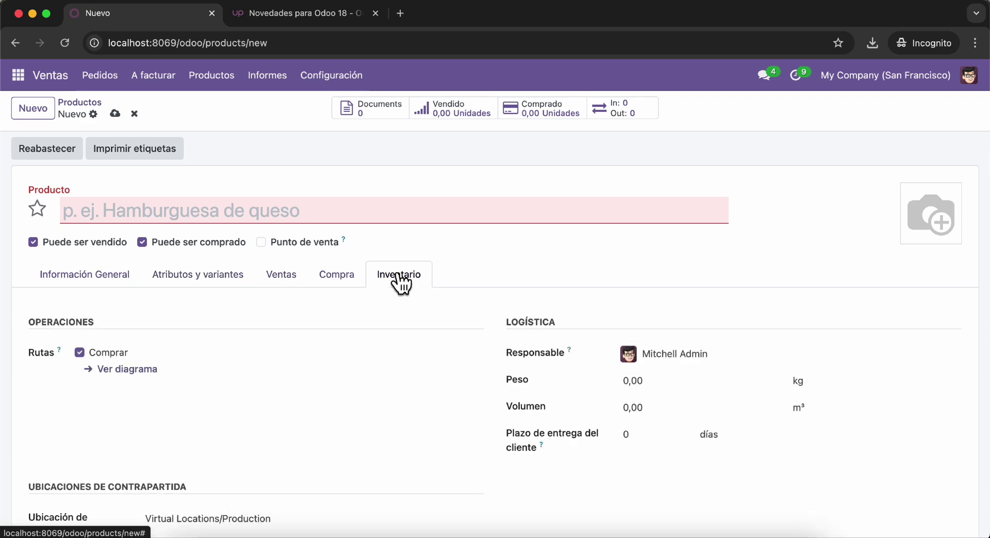
pyautogui.click(320, 12)
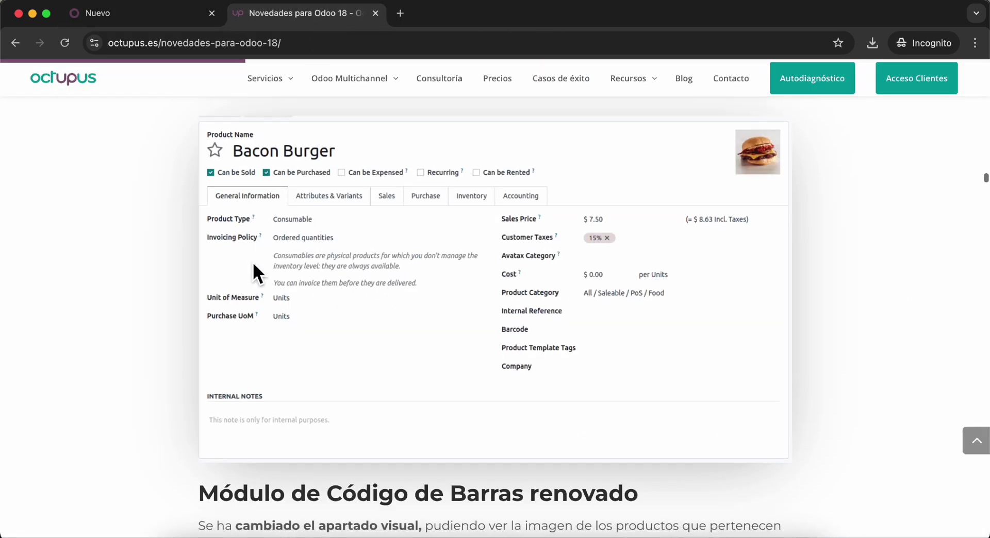
# - Read the article's account security section, highlighting the sign-in sentence and the word Passkeys
pyautogui.scroll(-5, 252, 261)
pyautogui.scroll(-10, 253, 261)
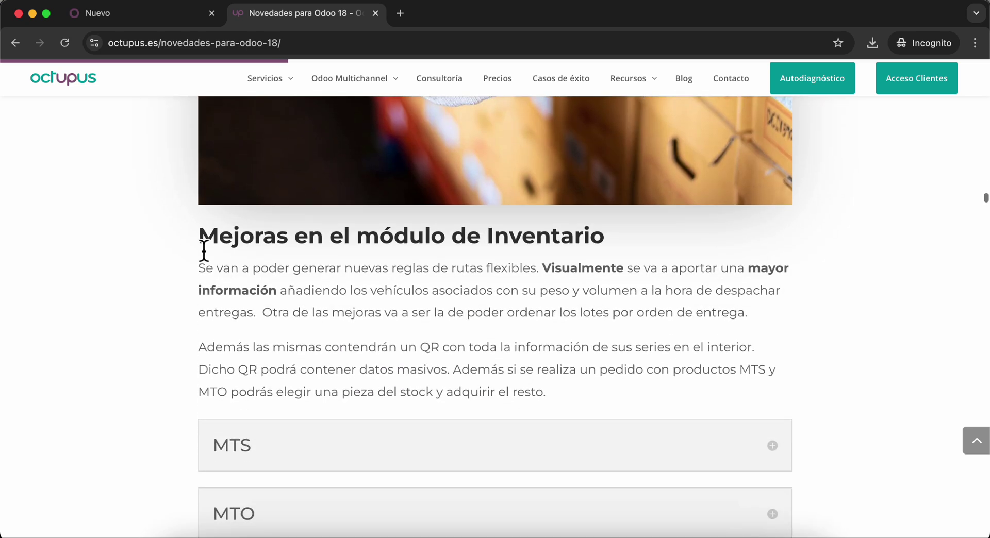
pyautogui.moveTo(199, 241); pyautogui.dragTo(687, 239)
pyautogui.scroll(-6, 688, 239)
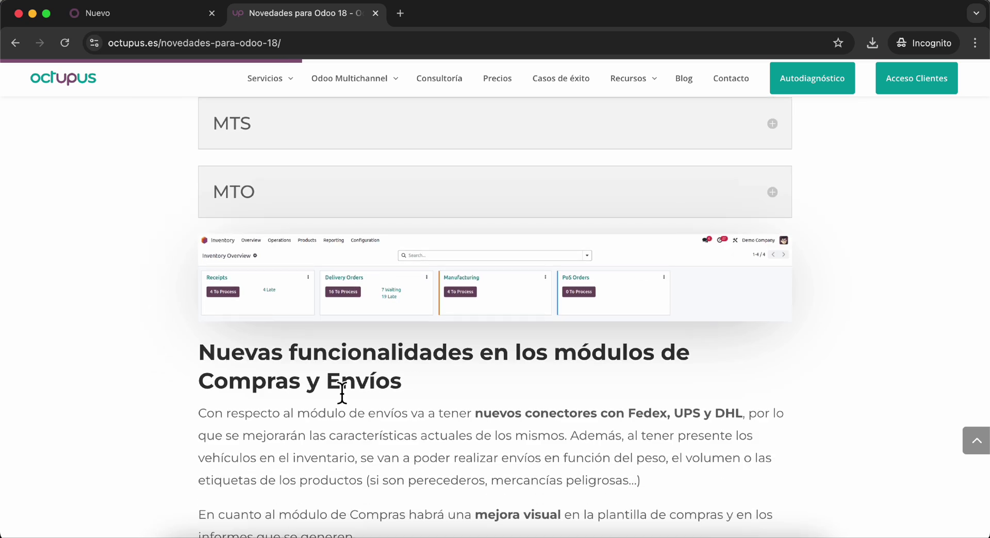
pyautogui.scroll(-2, 317, 400)
pyautogui.scroll(-14, 317, 401)
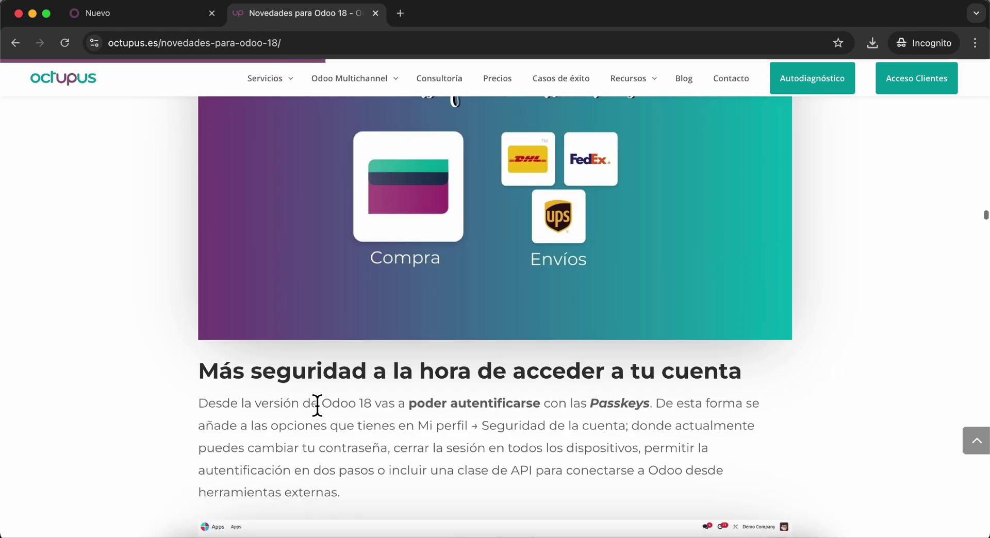
pyautogui.scroll(-1, 316, 408)
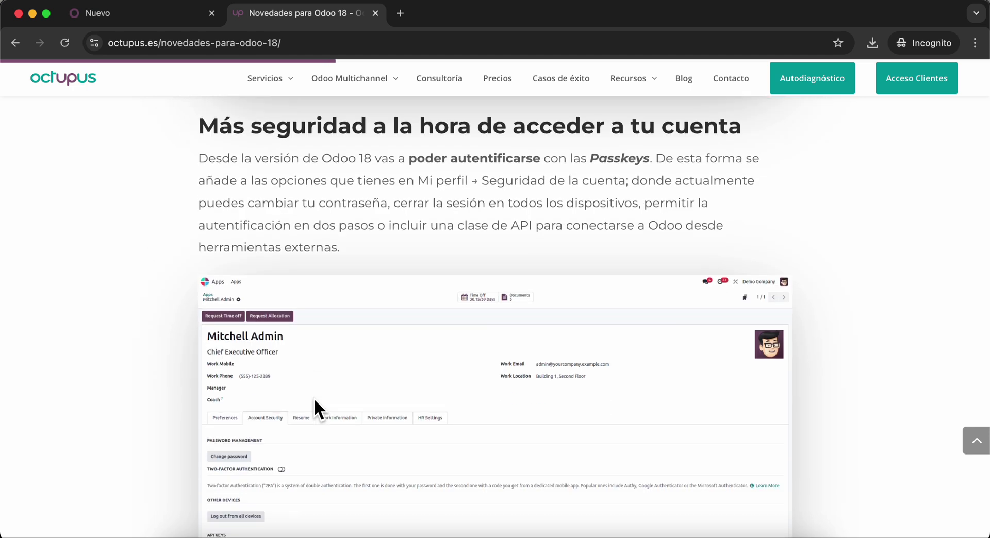
pyautogui.scroll(-3, 313, 397)
pyautogui.scroll(4, 337, 338)
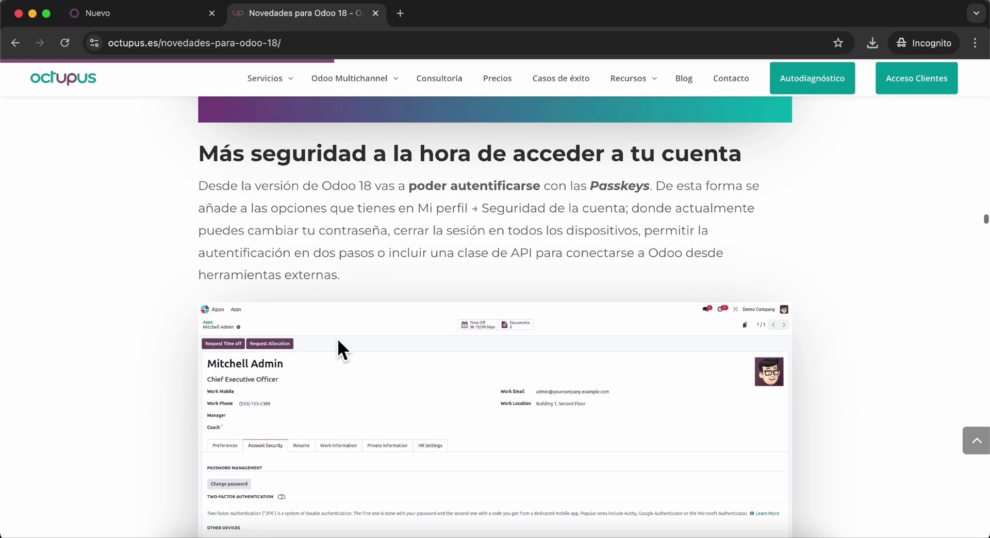
pyautogui.moveTo(406, 192); pyautogui.dragTo(518, 195)
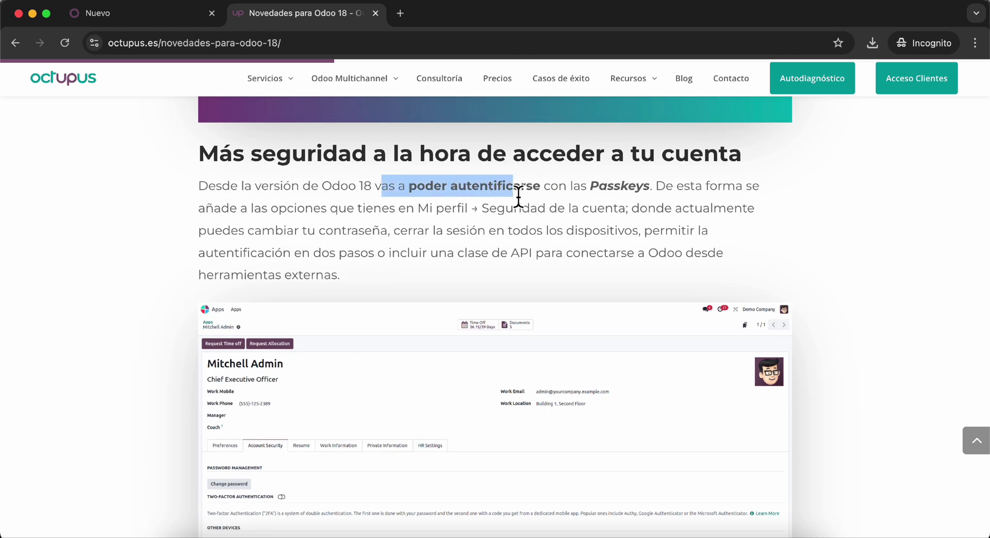
pyautogui.doubleClick(629, 190)
# - Read past the quick-login section down to 'Nueva pestaña Dispositivos en Mi perfil'
pyautogui.scroll(-3, 255, 281)
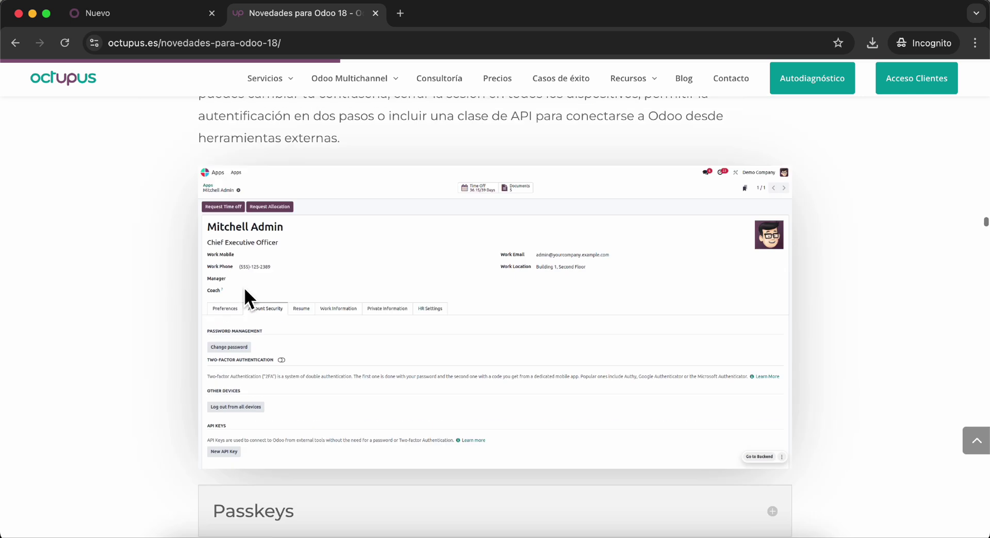
pyautogui.scroll(-7, 110, 339)
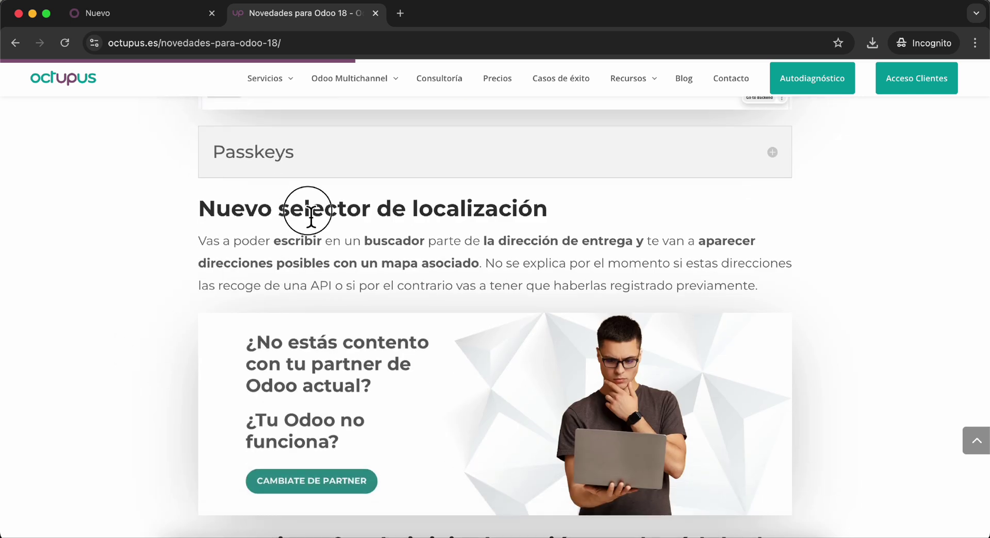
pyautogui.moveTo(311, 216); pyautogui.dragTo(492, 211)
pyautogui.scroll(-5, 443, 392)
pyautogui.scroll(-3, 444, 387)
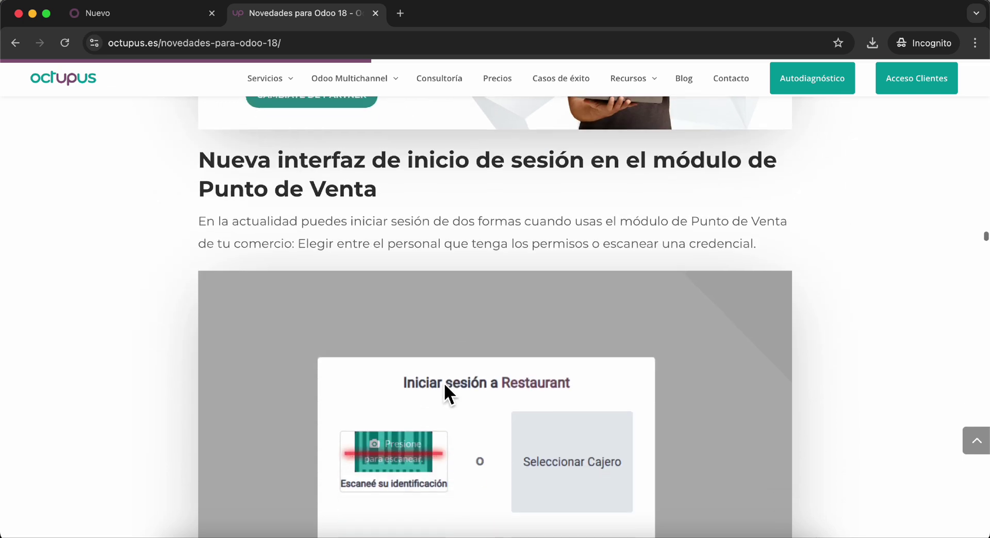
pyautogui.scroll(-3, 444, 383)
pyautogui.scroll(-6, 485, 310)
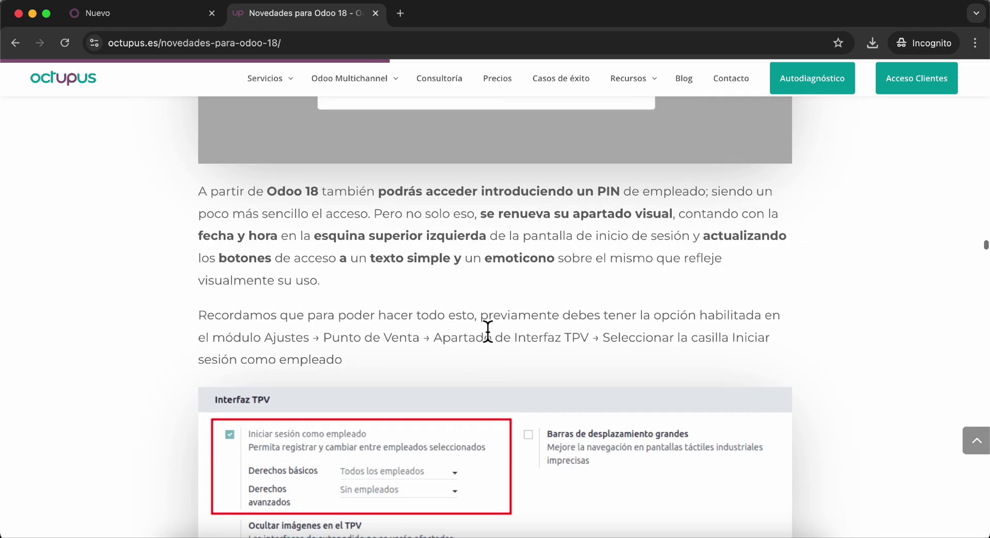
pyautogui.scroll(-7, 458, 234)
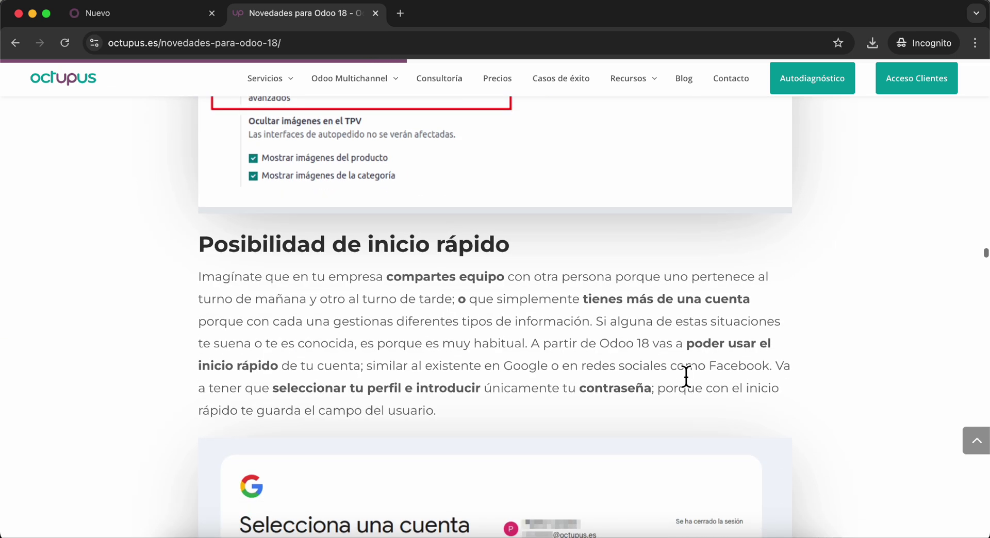
pyautogui.scroll(-5, 686, 377)
pyautogui.scroll(3, 686, 376)
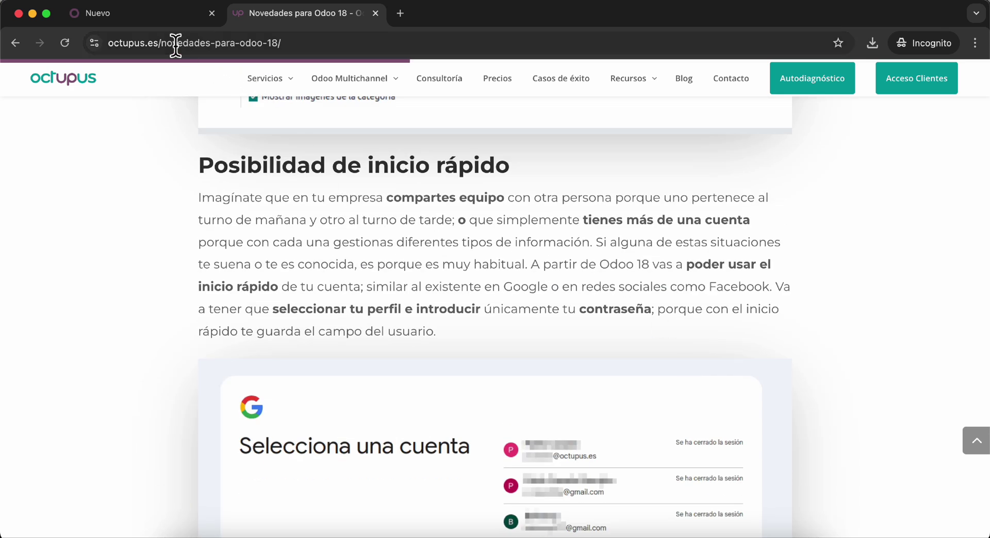
pyautogui.scroll(-7, 123, 322)
pyautogui.scroll(-3, 123, 322)
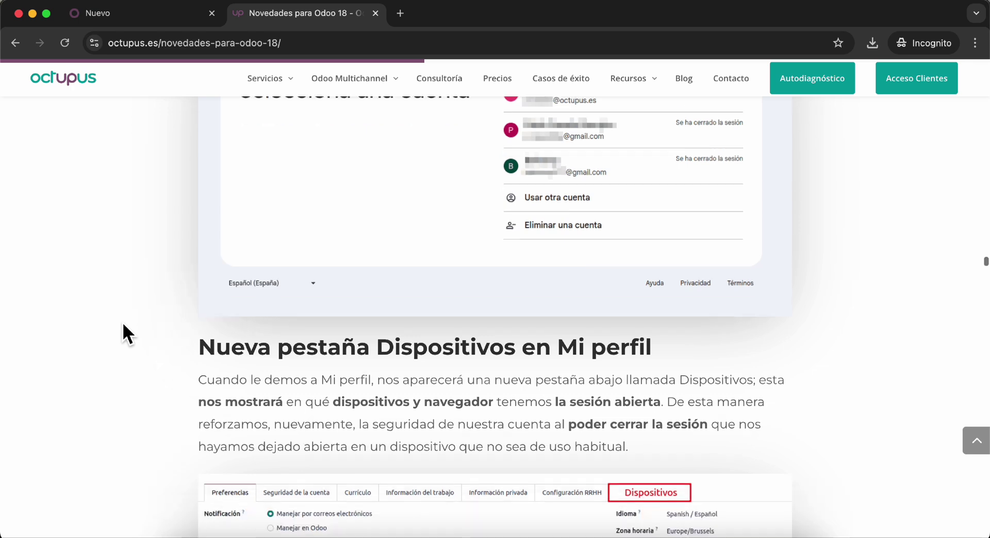
pyautogui.scroll(-1, 138, 410)
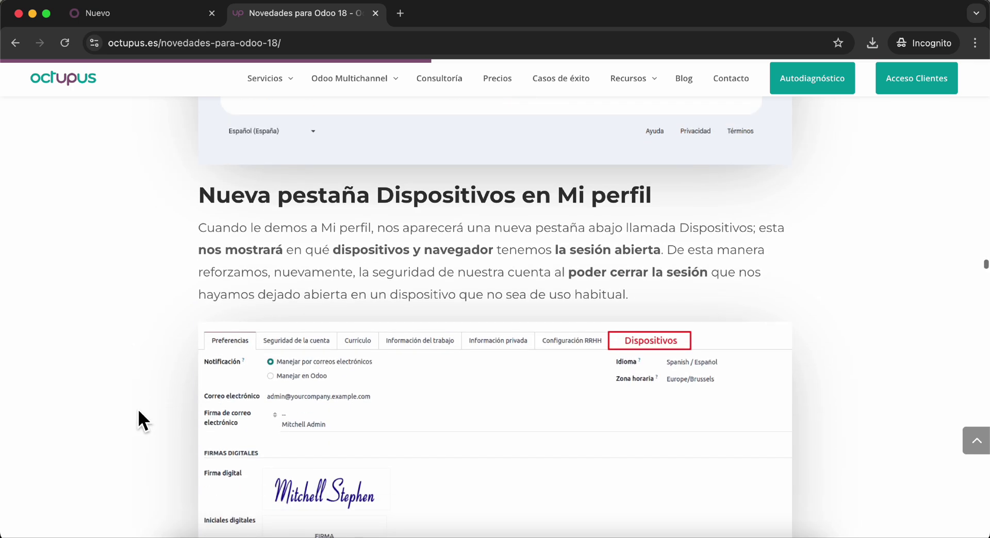
# - Open the demo user's record in Ajustes > Usuarios and show its two-factor authentication options
pyautogui.click(178, 19)
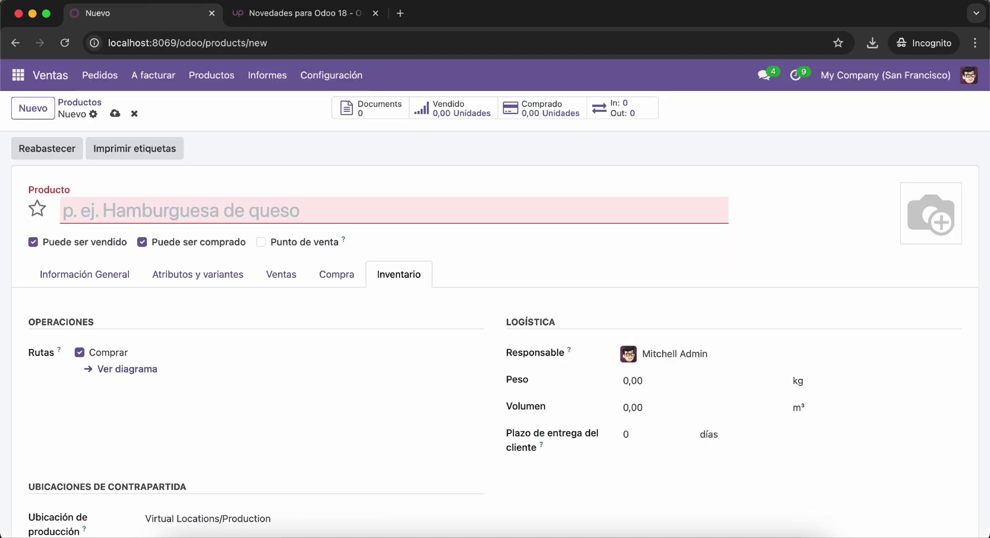
pyautogui.click(18, 77)
pyautogui.click(67, 389)
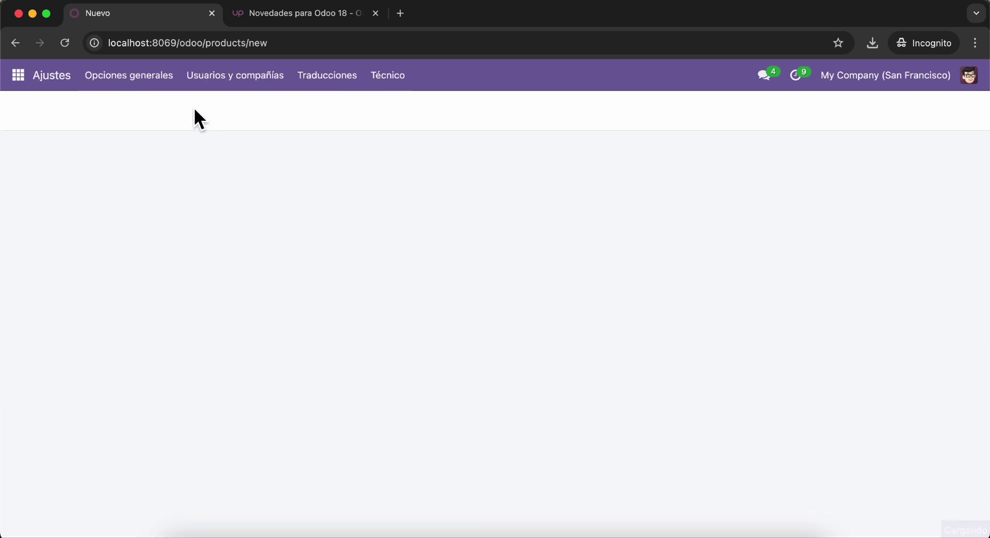
pyautogui.click(231, 76)
pyautogui.click(228, 107)
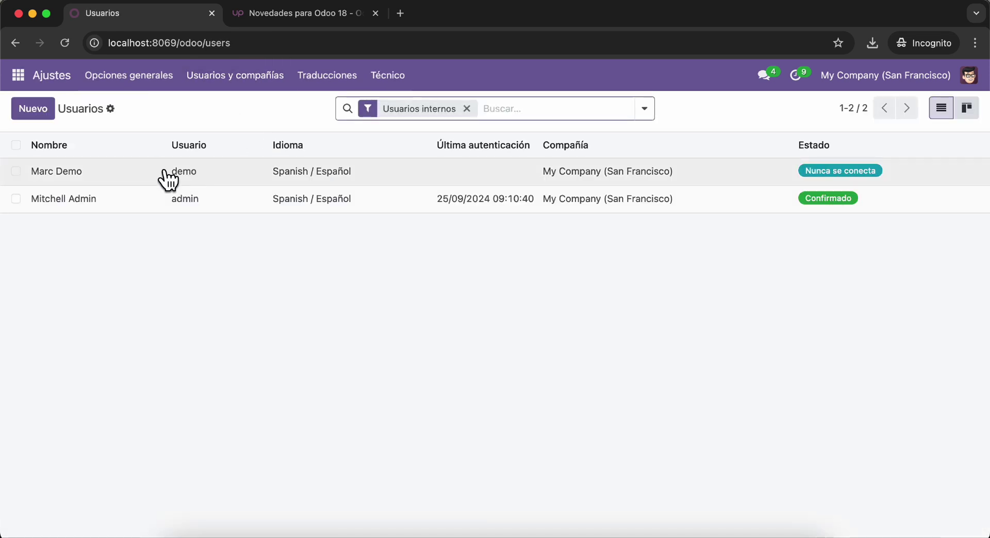
pyautogui.click(168, 180)
pyautogui.click(192, 331)
pyautogui.click(251, 333)
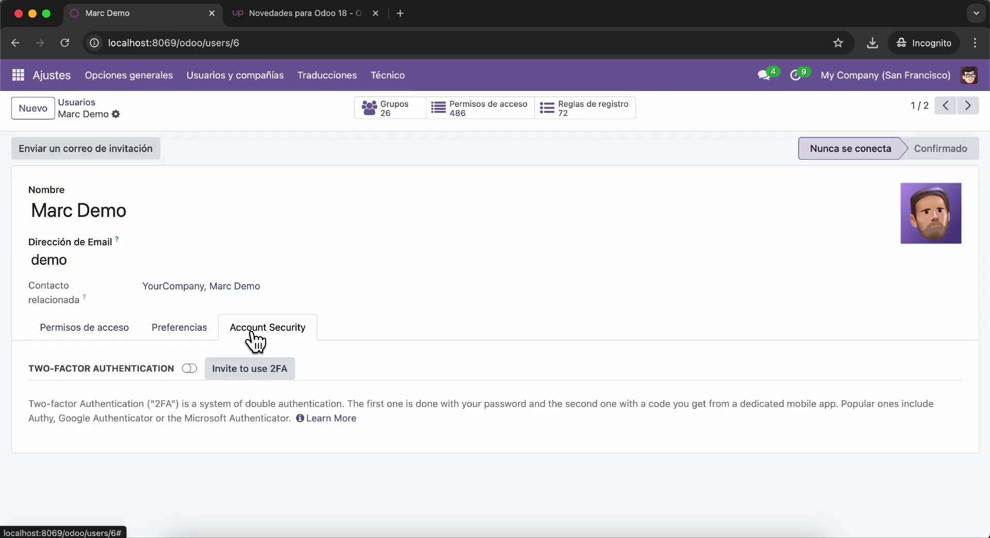
# - Switch the active company to ESCUELA KEMPER URGATE, then to My Company (Chicago)
pyautogui.click(320, 14)
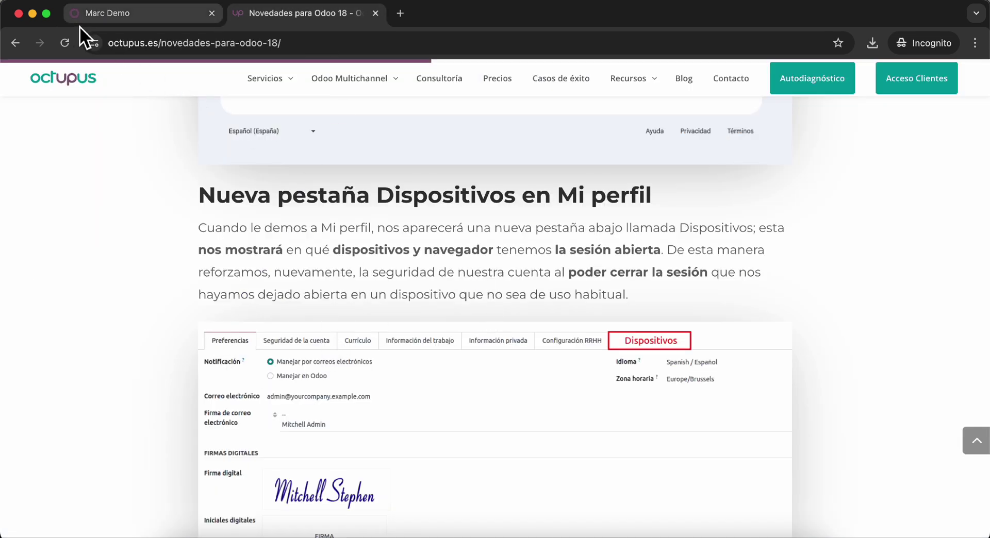
pyautogui.scroll(-8, 129, 415)
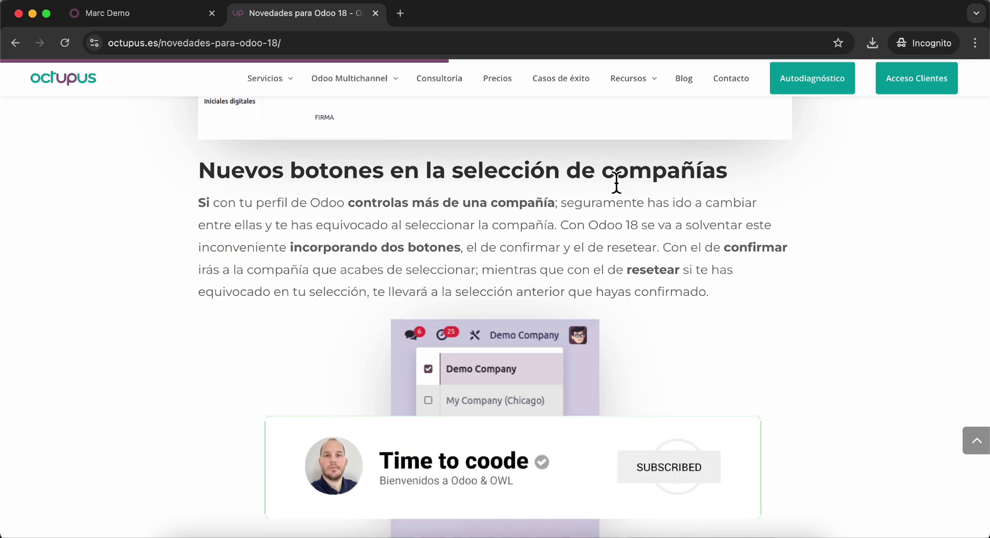
pyautogui.click(145, 14)
pyautogui.click(842, 76)
pyautogui.click(779, 154)
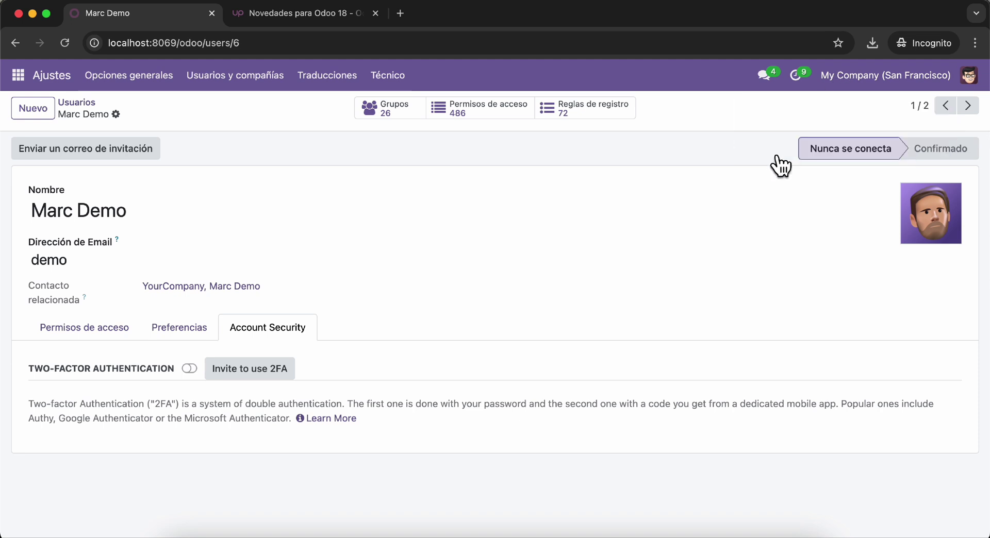
pyautogui.click(879, 76)
pyautogui.click(820, 133)
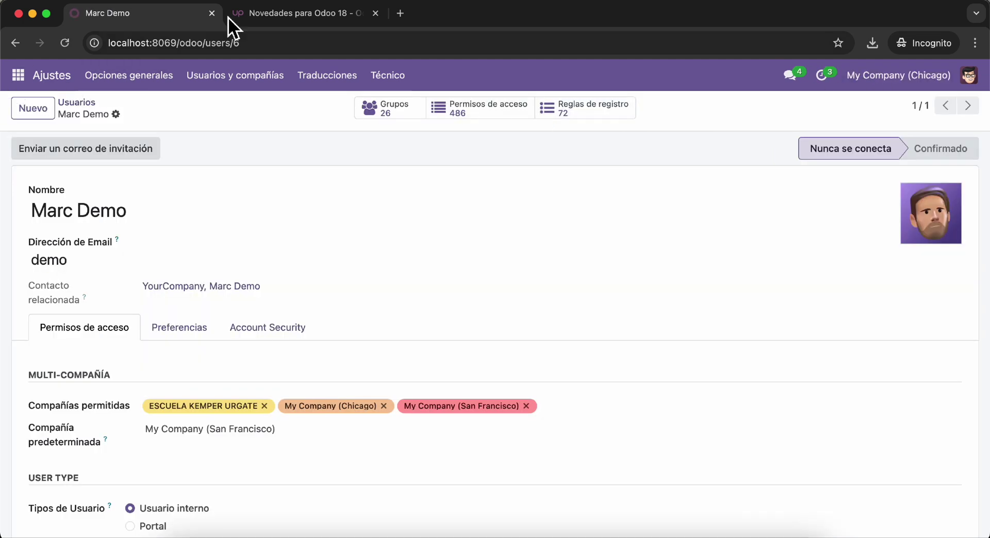
pyautogui.click(301, 16)
pyautogui.click(134, 19)
# - View the Administrators, general, Troubleshooting and Ideas & Suggestions channels in Discuss, then open Proyecto
pyautogui.click(20, 77)
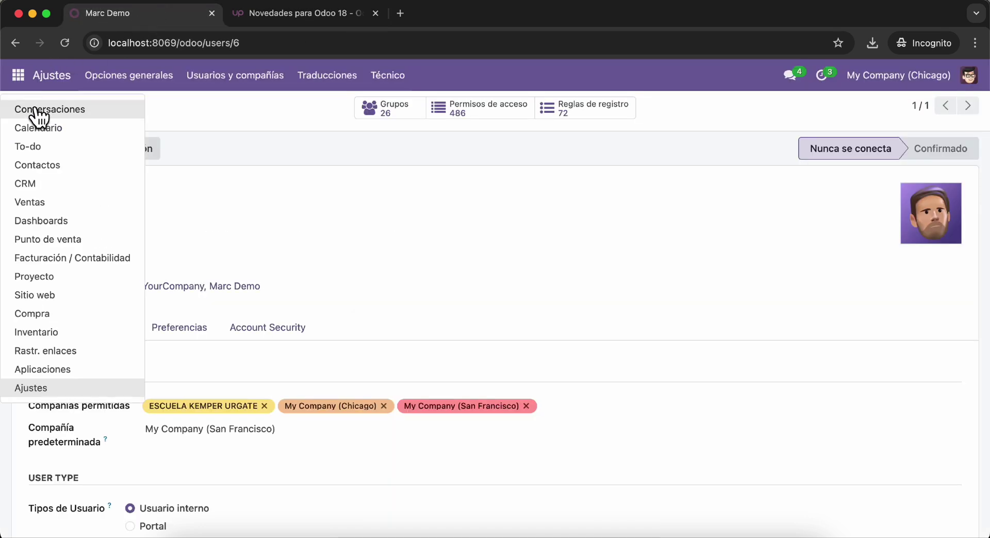
pyautogui.click(34, 109)
pyautogui.click(57, 251)
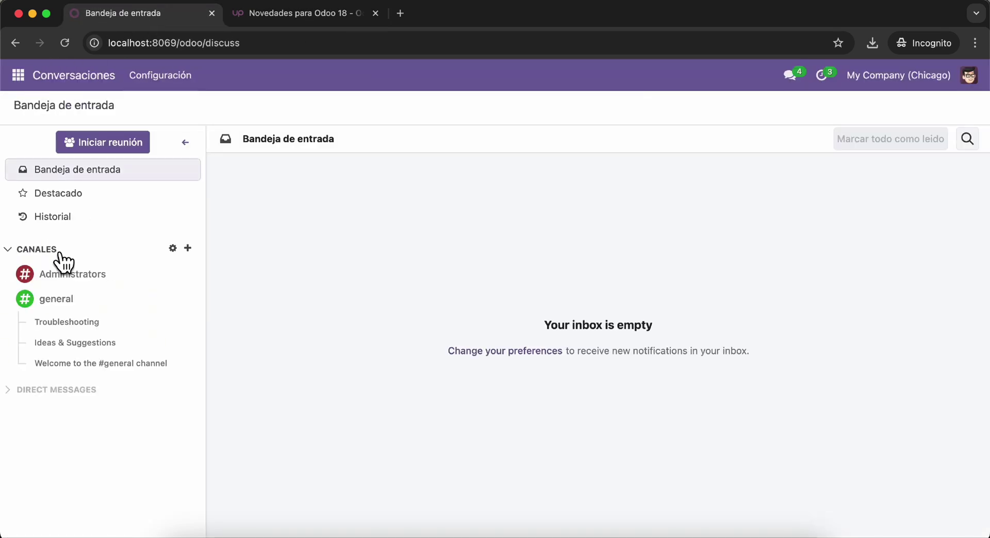
pyautogui.click(97, 392)
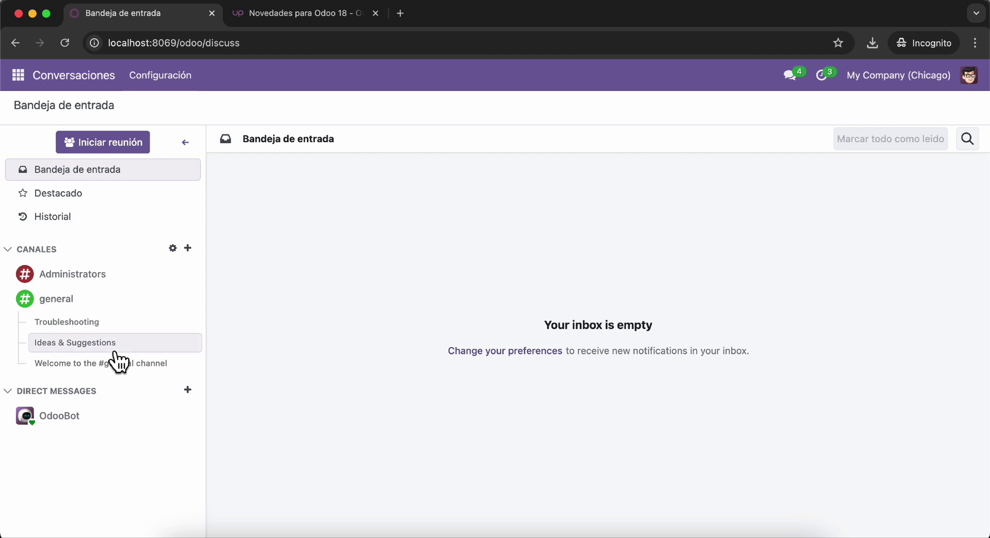
pyautogui.click(85, 276)
pyautogui.click(83, 300)
pyautogui.click(78, 322)
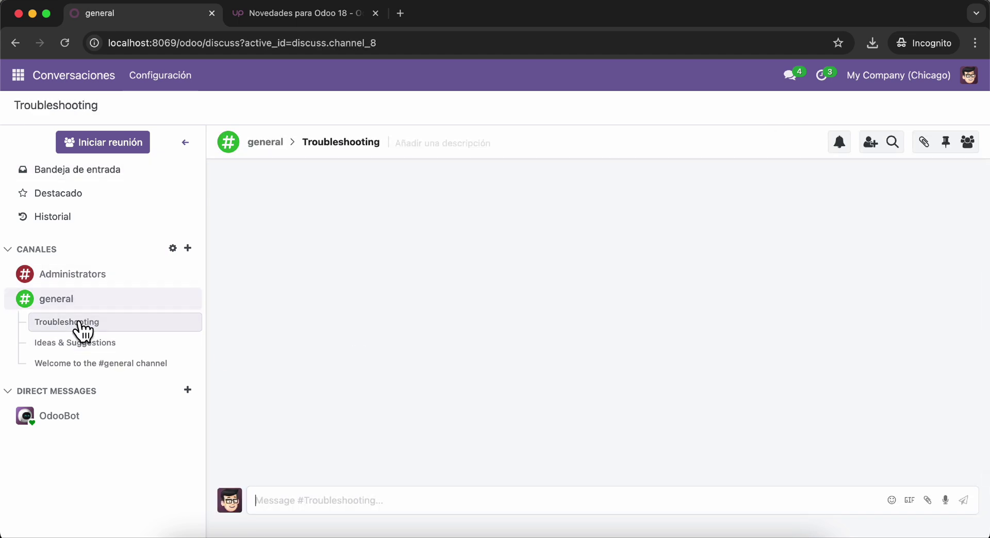
pyautogui.click(79, 341)
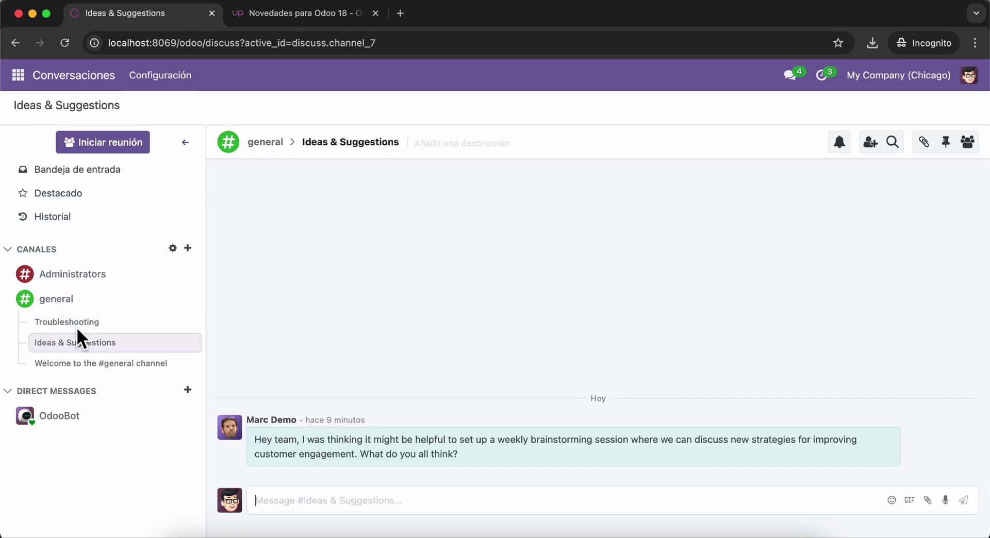
pyautogui.click(18, 75)
pyautogui.click(49, 279)
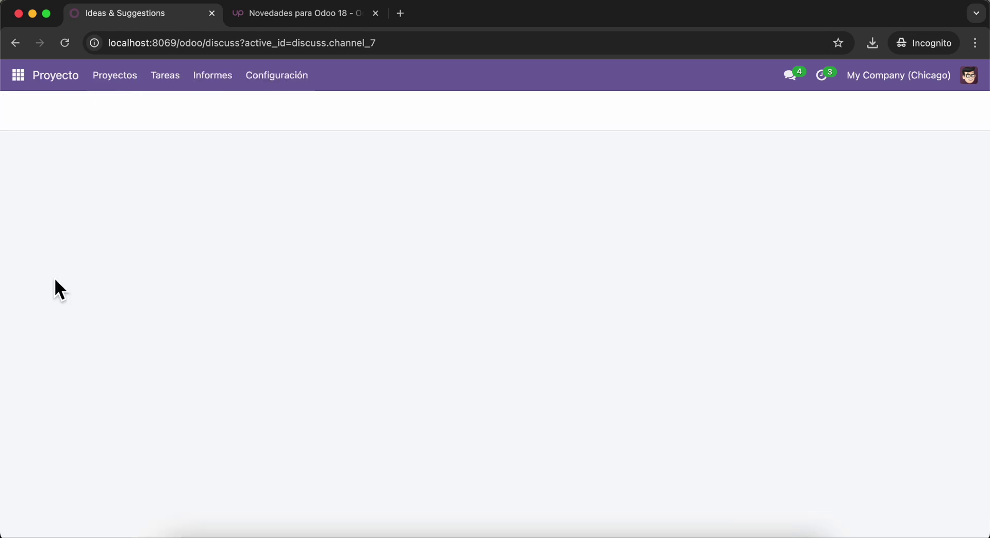